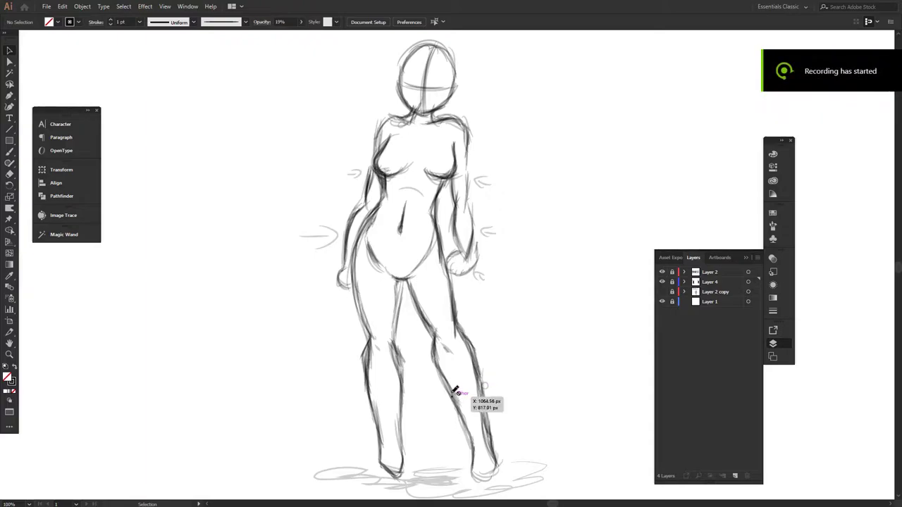
Step: Add a new layer directly above Layer 4 for sketching over the figure
key(ctrl+minus)
key(ctrl+minus)
key(ctrl+minus)
key(ctrl+plus)
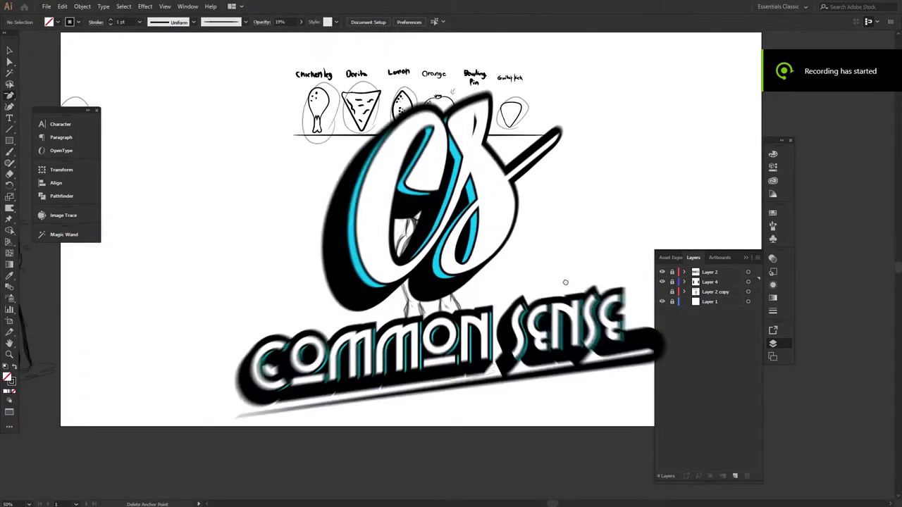
drag(564, 282, 562, 337)
key(ctrl+plus)
drag(572, 394, 552, 374)
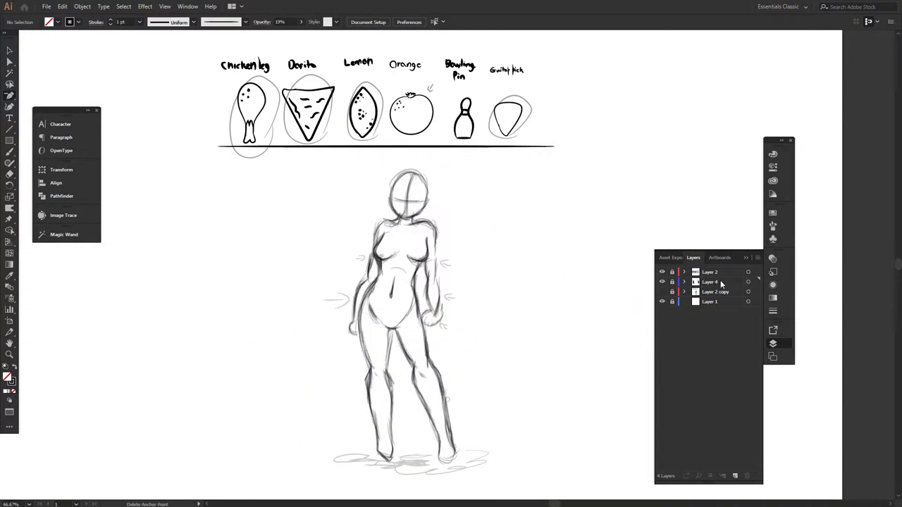
click(720, 281)
click(738, 475)
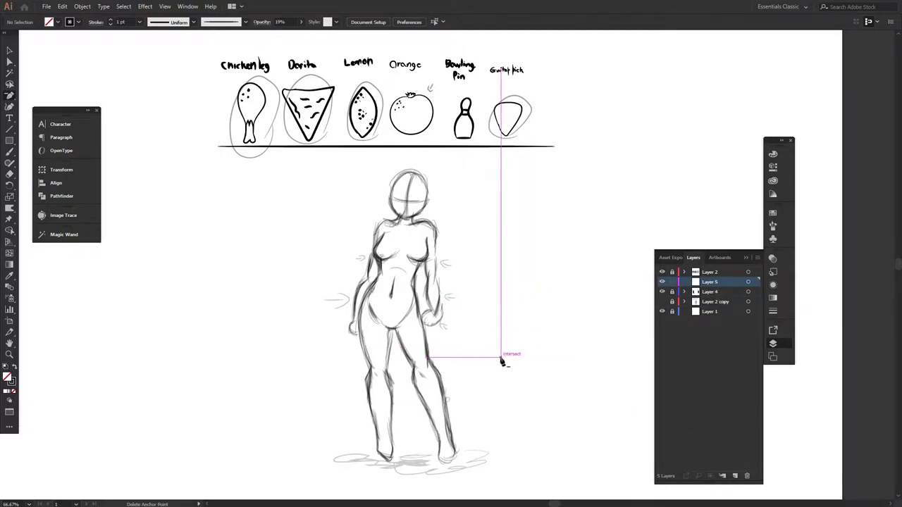
Step: Set the Paintbrush stroke colour to dark blue 0E0099
key(ctrl+plus)
key(ctrl+plus)
key(ctrl+minus)
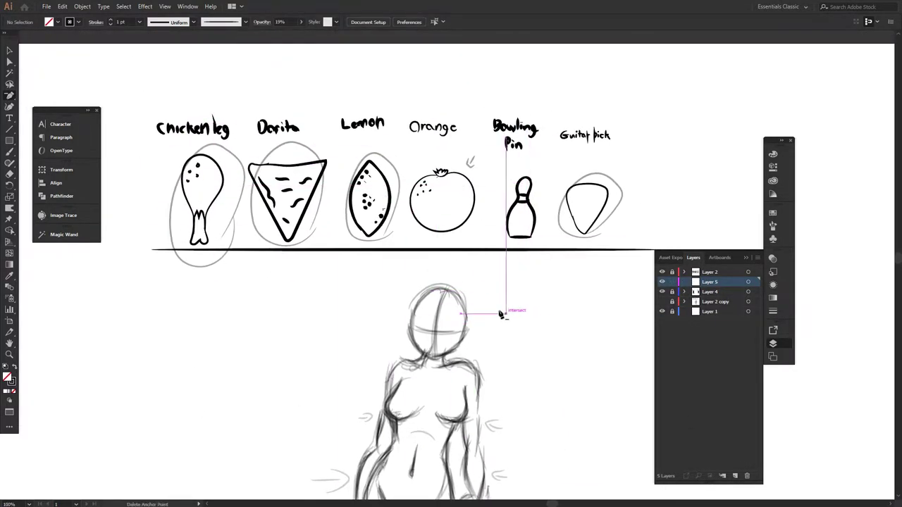
key(b)
drag(193, 307, 273, 294)
key(ctrl+z)
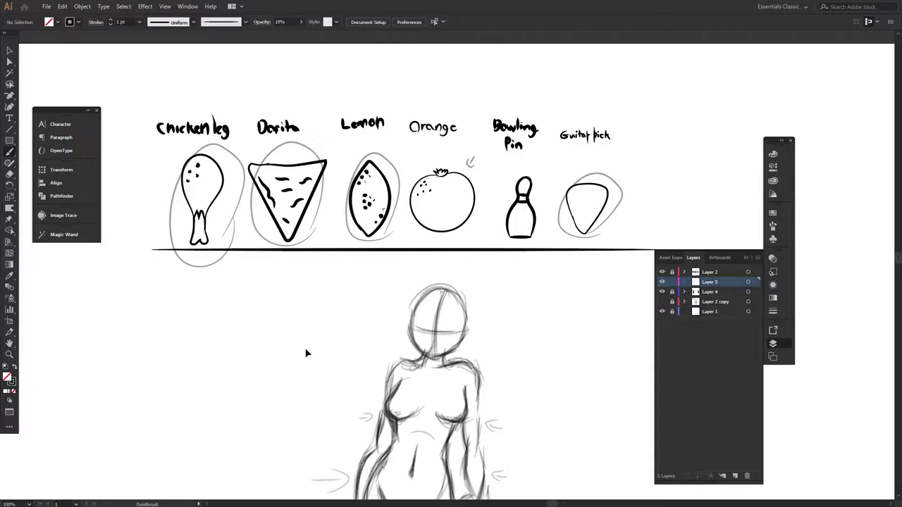
click(14, 383)
click(729, 221)
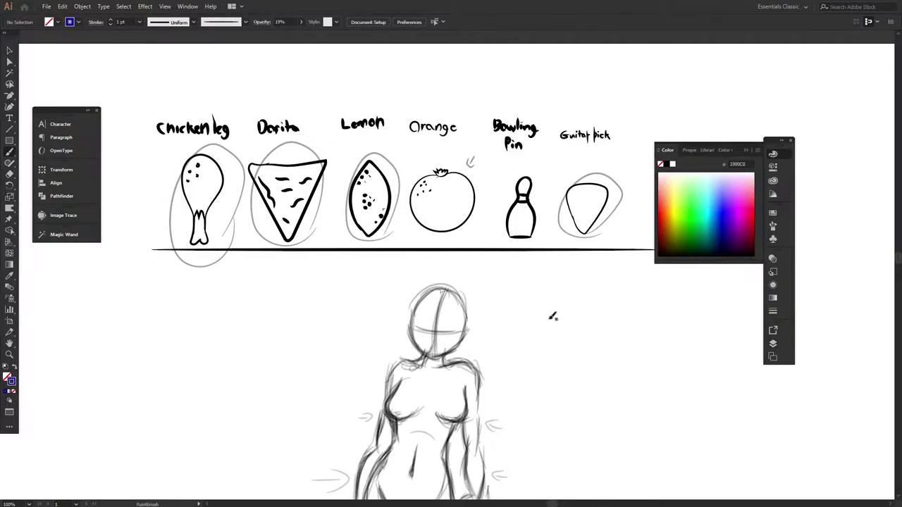
drag(561, 305, 583, 355)
key(ctrl+z)
click(727, 224)
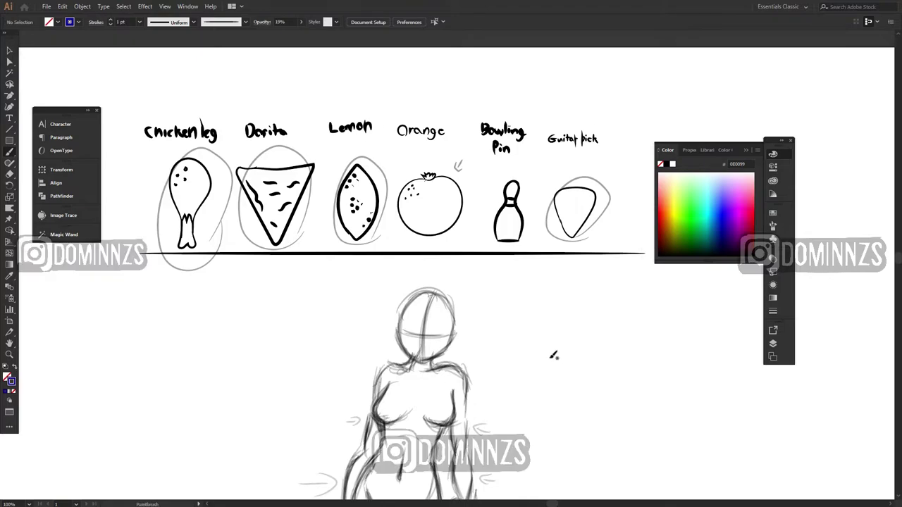
Step: Create a new calligraphic brush with a size of 3 pt controlled by pen pressure
click(245, 21)
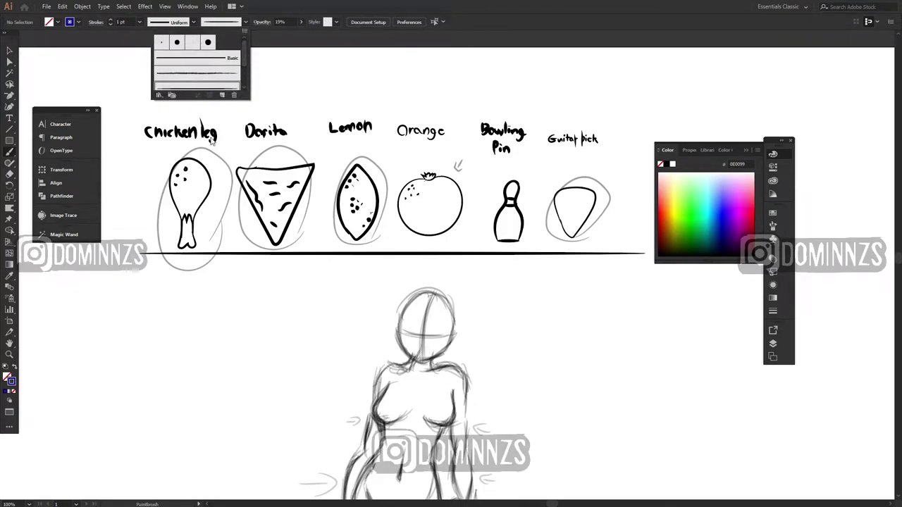
click(221, 94)
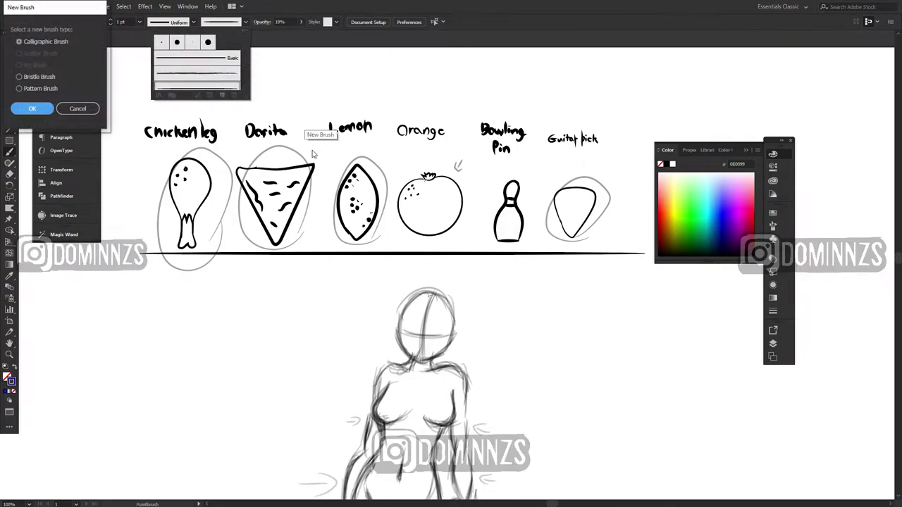
click(32, 108)
mouse_move(204, 8)
mouse_down()
mouse_move(490, 219)
mouse_move(504, 211)
mouse_up()
click(410, 351)
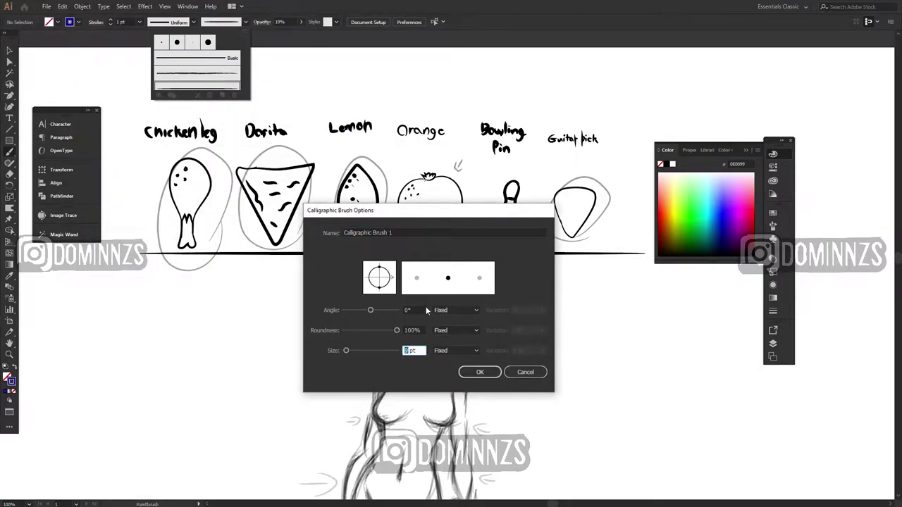
text(3)
click(472, 350)
click(470, 381)
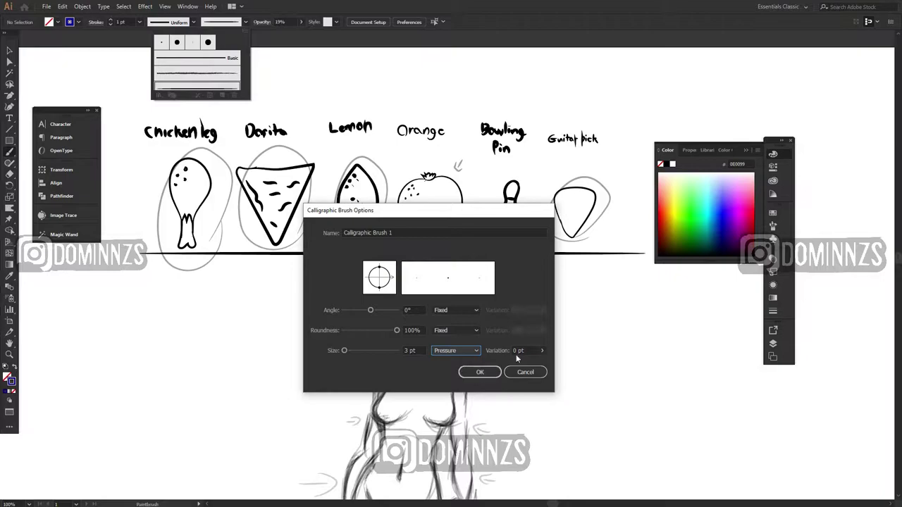
click(522, 350)
click(491, 372)
Step: Try the new brush with a short wavy stroke beside the figure
scroll(498, 321, down, 3)
drag(536, 405, 600, 377)
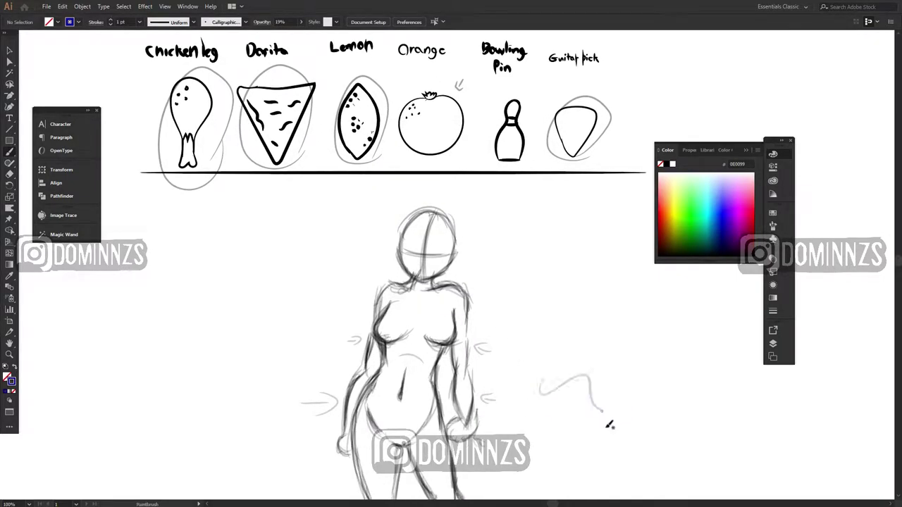
key(ctrl+z)
Step: Set the brush stroke opacity to 23% and try it with a short stroke beside the figure
click(303, 23)
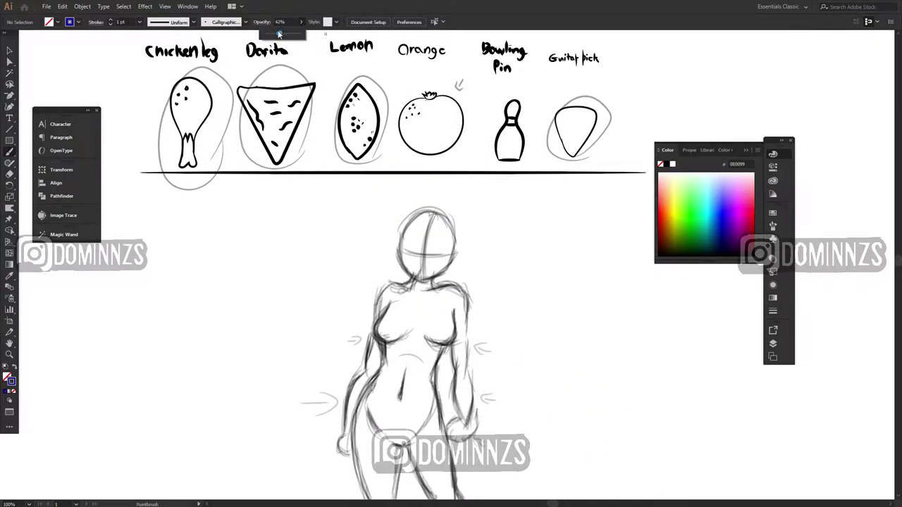
click(279, 34)
click(301, 22)
drag(280, 34, 272, 33)
click(272, 33)
click(301, 22)
click(272, 34)
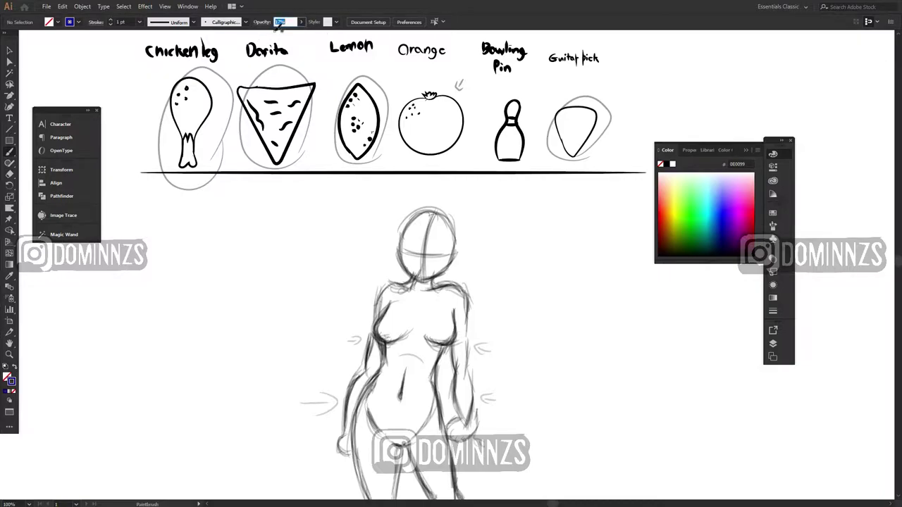
click(301, 22)
click(272, 33)
click(301, 22)
drag(272, 33, 276, 34)
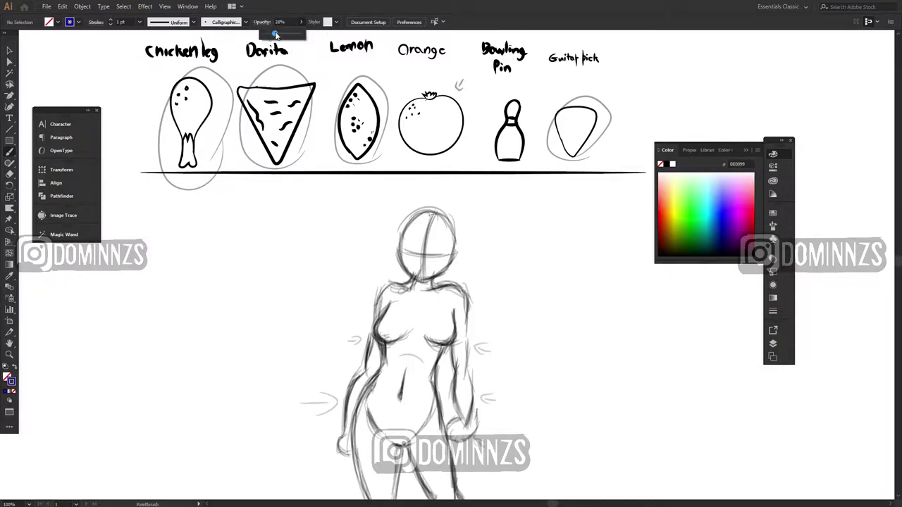
mouse_move(552, 359)
mouse_down()
mouse_move(589, 391)
mouse_move(583, 346)
mouse_up()
key(ctrl+z)
Step: Examine the figure sketch up close around the torso and hands, and as a whole
scroll(569, 398, down, 3)
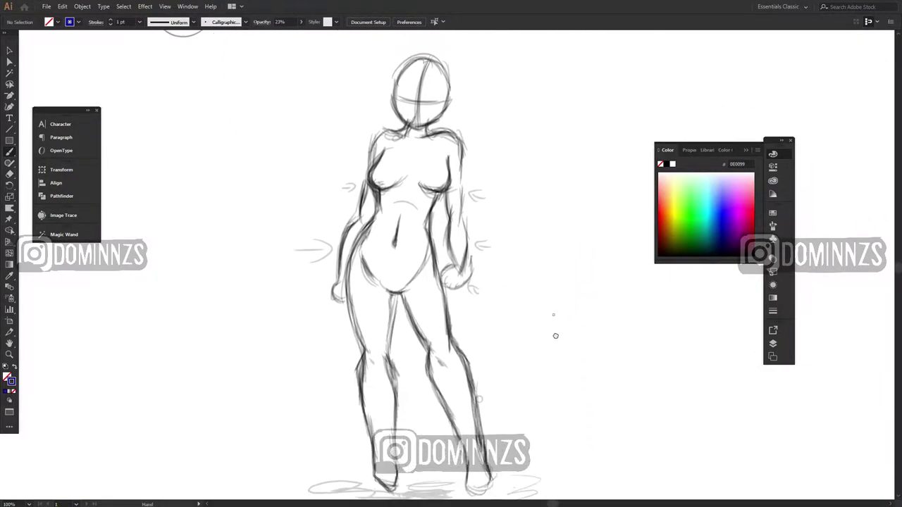
key(ctrl+plus)
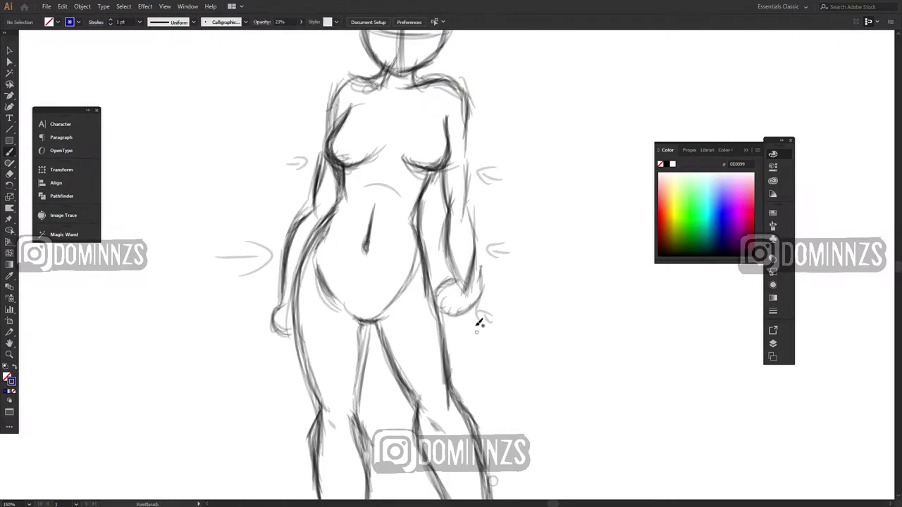
drag(481, 323, 482, 345)
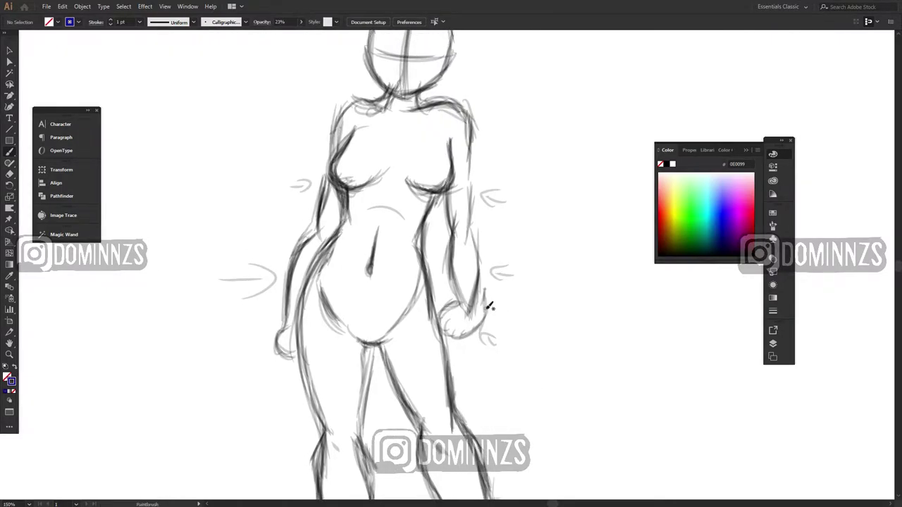
key(ctrl+minus)
scroll(533, 264, up, 1)
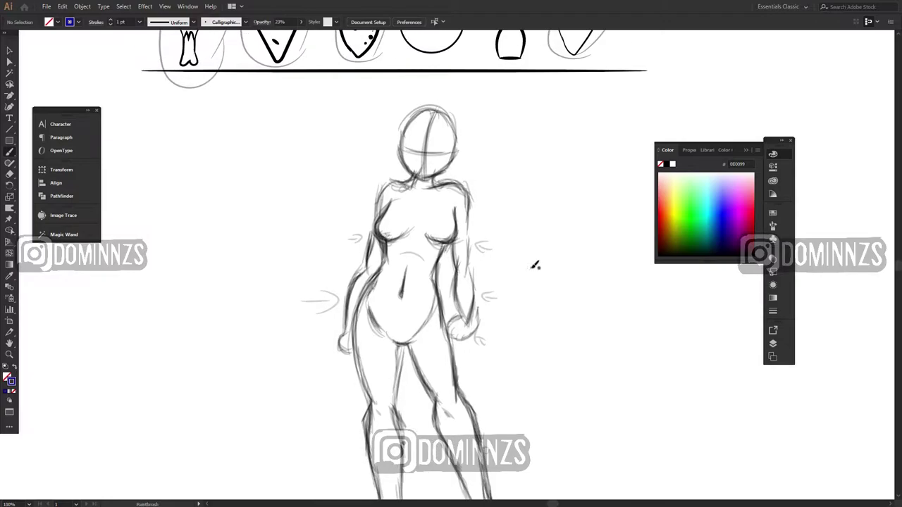
key(ctrl+minus)
key(ctrl+minus)
key(ctrl+plus)
key(ctrl+plus)
Step: Sketch a small blue arrow on each side of the figure, pointing inward at the upper body
click(775, 156)
drag(552, 230, 568, 366)
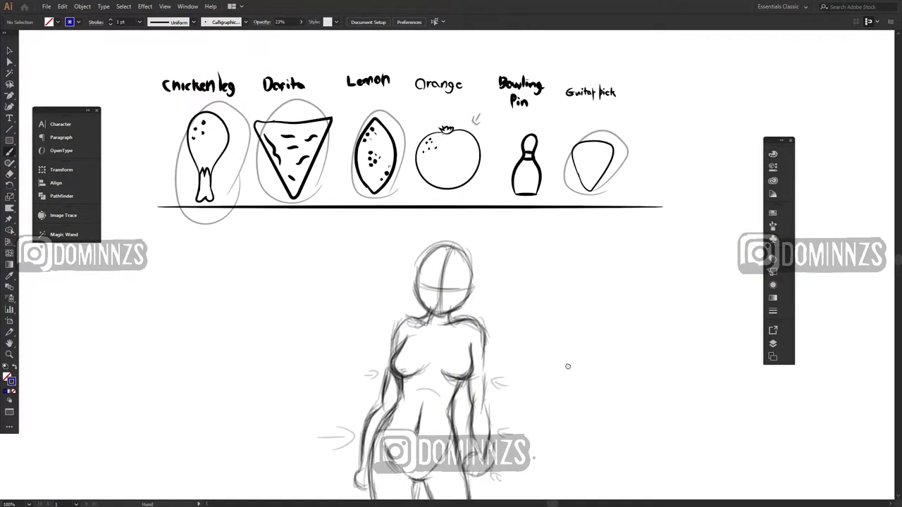
drag(560, 415, 568, 270)
mouse_move(569, 218)
mouse_down()
mouse_move(539, 212)
mouse_move(540, 221)
mouse_up()
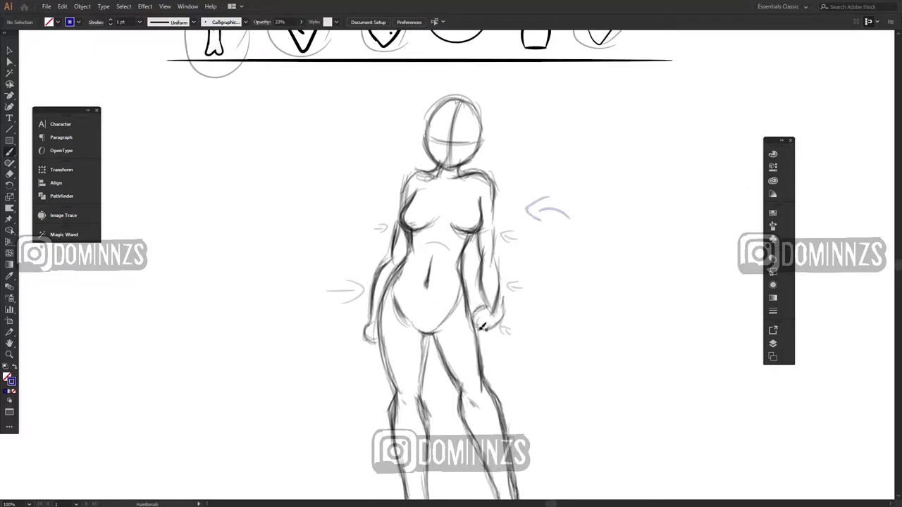
drag(330, 189, 364, 197)
drag(357, 187, 365, 197)
Step: Sketch the dress skirt with flared sides from the waist and a curved hem across the upper thighs
mouse_move(366, 356)
mouse_down()
mouse_move(411, 249)
mouse_move(364, 358)
mouse_up()
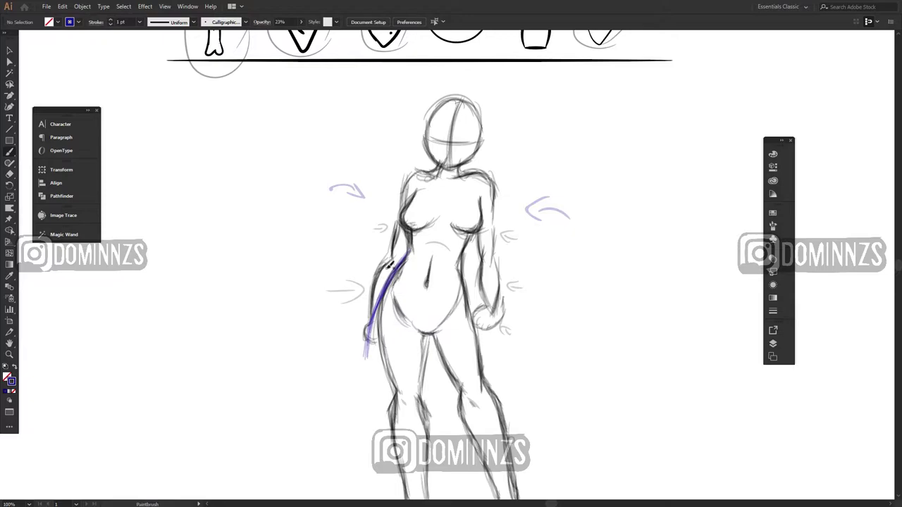
mouse_move(367, 331)
mouse_down()
mouse_move(429, 355)
mouse_move(479, 338)
mouse_up()
mouse_move(481, 341)
mouse_down()
mouse_move(400, 346)
mouse_move(465, 349)
mouse_up()
mouse_move(395, 349)
mouse_down()
mouse_move(357, 320)
mouse_move(396, 269)
mouse_up()
drag(373, 304, 406, 258)
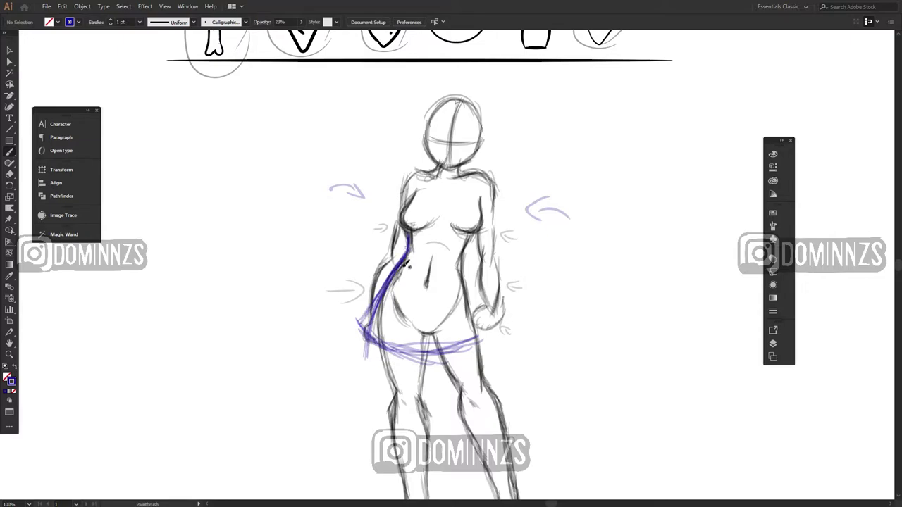
mouse_move(369, 323)
mouse_down()
mouse_move(447, 347)
mouse_move(417, 338)
mouse_move(470, 341)
mouse_up()
mouse_move(400, 351)
mouse_down()
mouse_move(458, 339)
mouse_move(445, 346)
mouse_move(479, 341)
mouse_up()
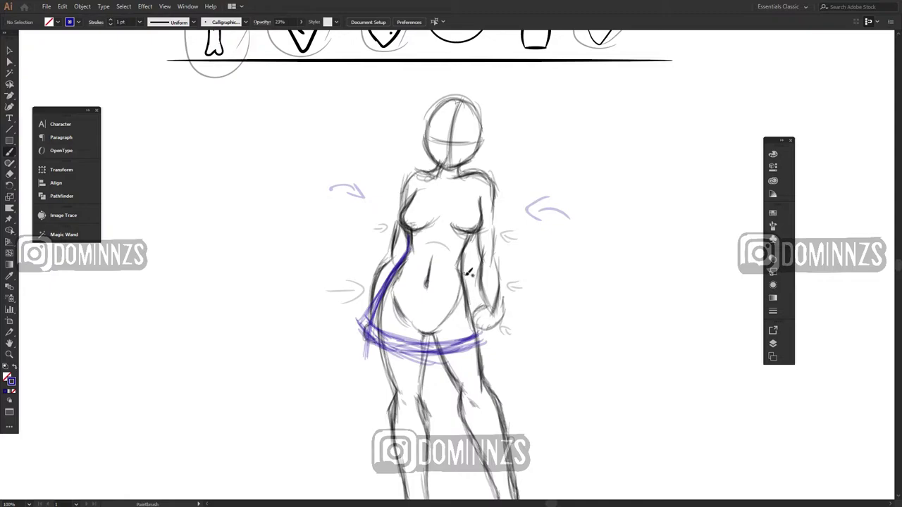
drag(468, 272, 487, 345)
Step: Sketch the left side of the bodice, the raised collar piece and the V-shaped neckline across the chest
drag(469, 406, 457, 293)
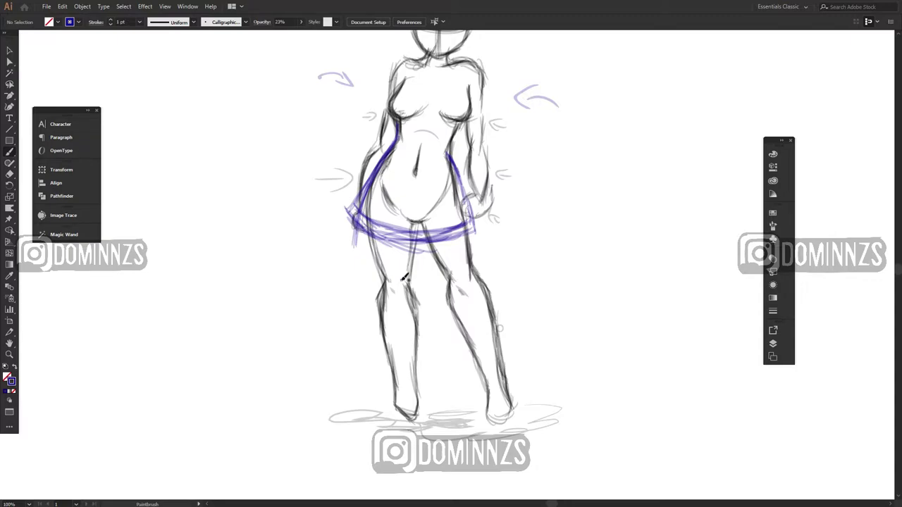
drag(484, 224, 491, 299)
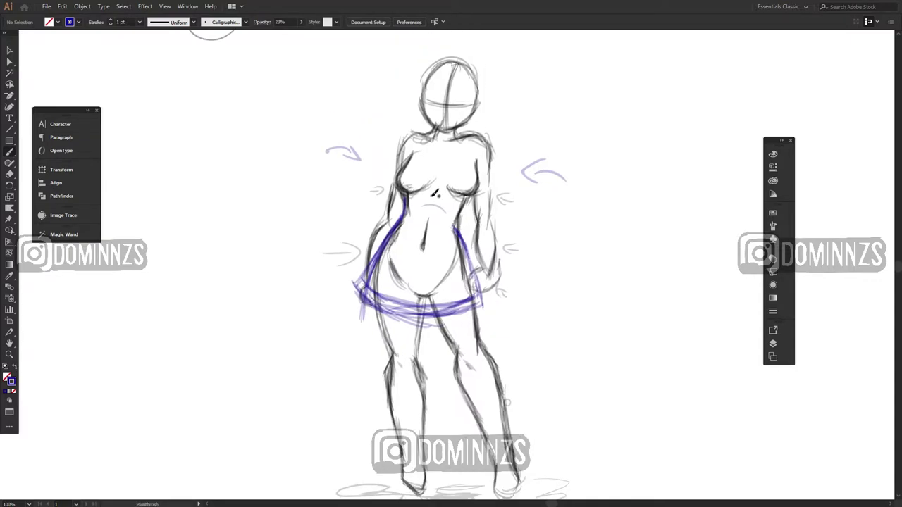
drag(405, 199, 398, 254)
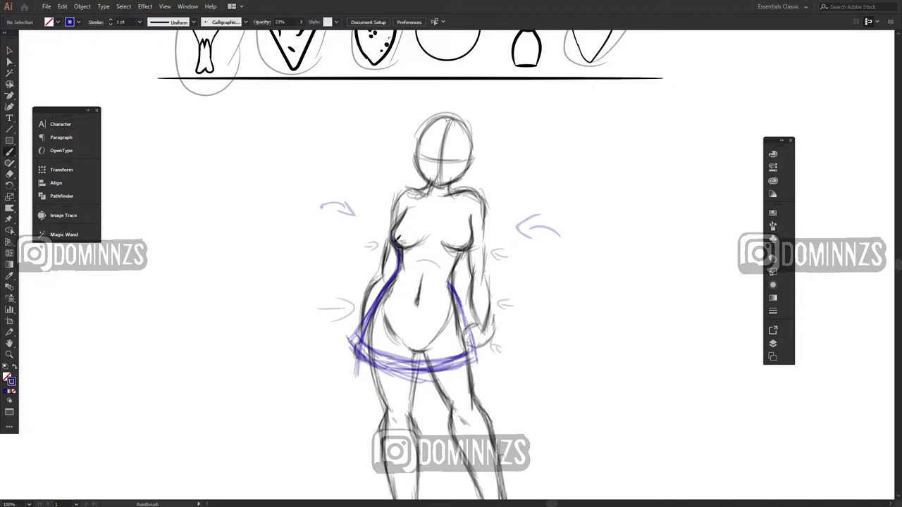
mouse_move(397, 240)
mouse_down()
mouse_move(392, 220)
mouse_move(406, 209)
mouse_up()
mouse_move(423, 228)
mouse_down()
mouse_move(419, 205)
mouse_move(410, 206)
mouse_move(416, 165)
mouse_move(400, 191)
mouse_up()
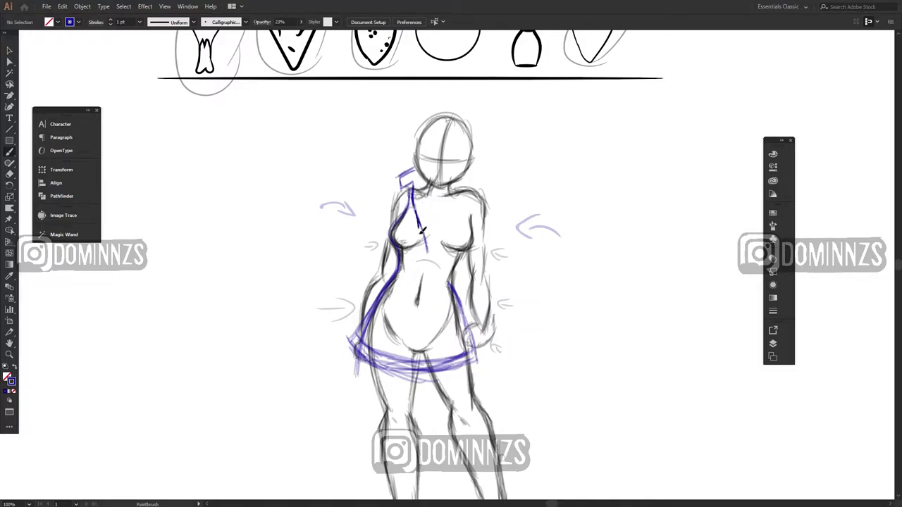
mouse_move(429, 242)
mouse_down()
mouse_move(429, 264)
mouse_move(460, 231)
mouse_move(463, 207)
mouse_up()
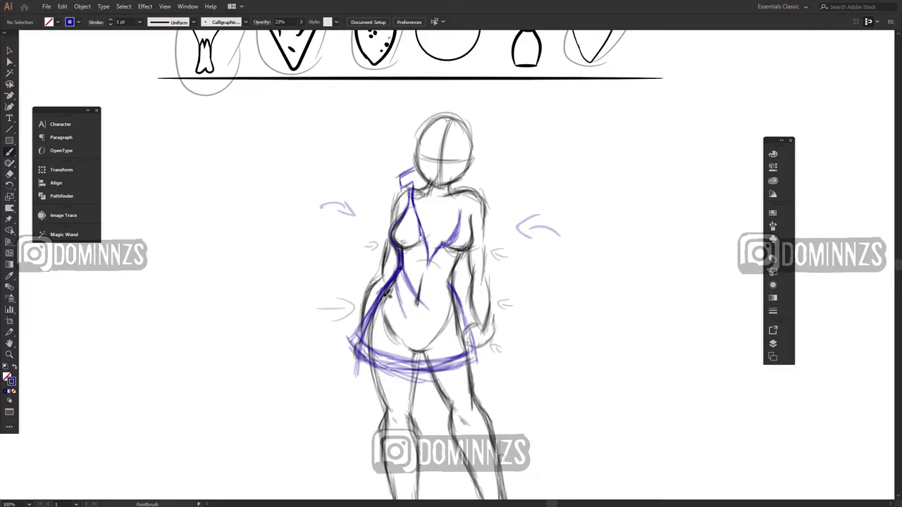
Step: Darken the skirt hem, then sketch the waist details, the right side of the bodice and its collar
mouse_move(392, 284)
mouse_down()
mouse_move(361, 348)
mouse_move(370, 328)
mouse_move(434, 357)
mouse_move(417, 357)
mouse_move(454, 352)
mouse_up()
mouse_move(466, 348)
mouse_down()
mouse_move(395, 355)
mouse_move(472, 342)
mouse_up()
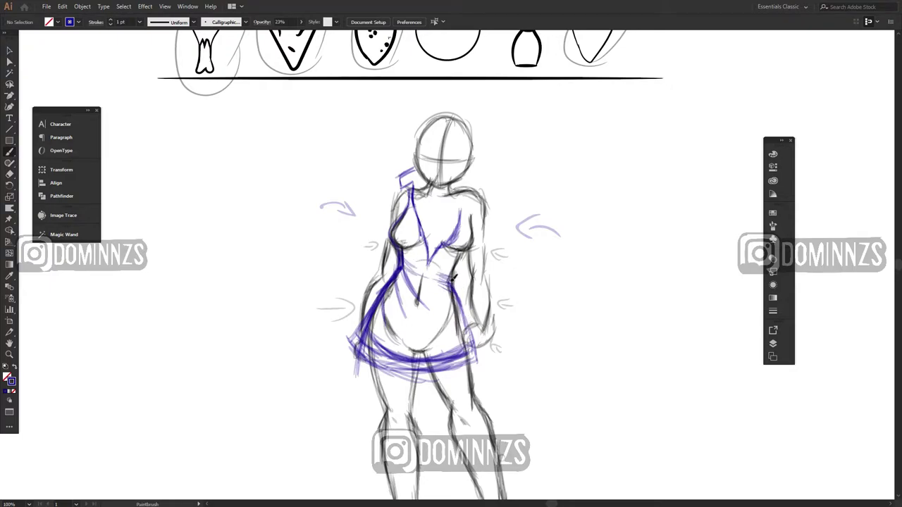
mouse_move(453, 277)
mouse_down()
mouse_move(476, 236)
mouse_move(479, 186)
mouse_move(483, 193)
mouse_move(484, 184)
mouse_move(466, 195)
mouse_move(466, 208)
mouse_move(480, 185)
mouse_move(469, 169)
mouse_move(479, 204)
mouse_up()
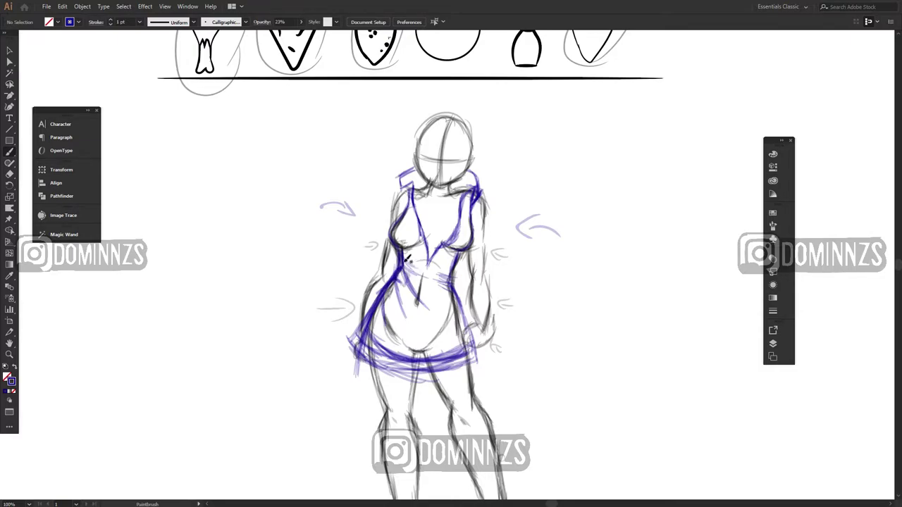
mouse_move(453, 290)
mouse_down()
mouse_move(442, 290)
mouse_move(453, 259)
mouse_up()
mouse_move(401, 245)
mouse_down()
mouse_move(419, 189)
mouse_move(400, 231)
mouse_move(403, 210)
mouse_up()
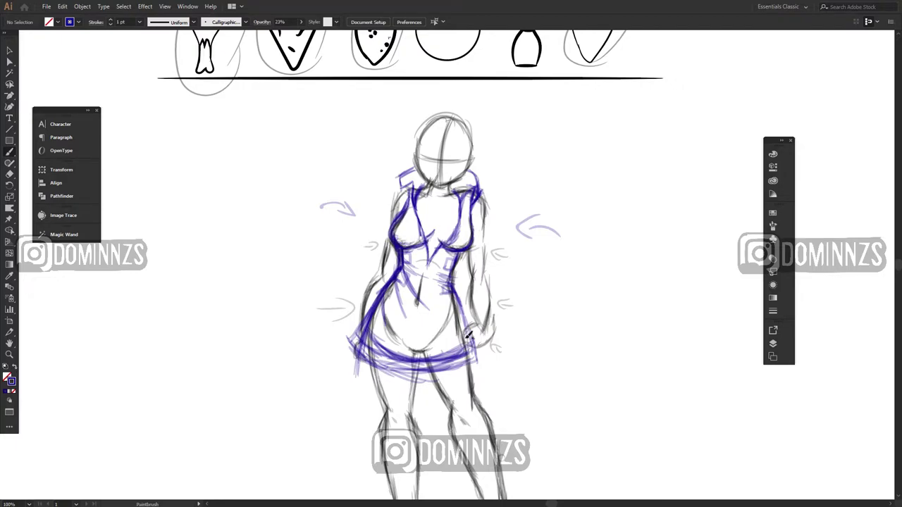
key(v)
click(430, 235)
drag(467, 219, 486, 249)
click(523, 296)
scroll(525, 300, down, 3)
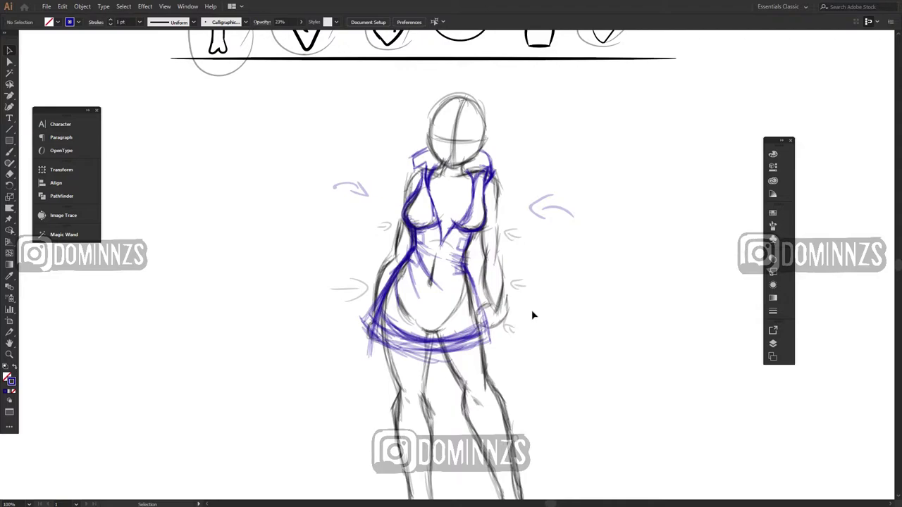
Step: Sketch a band on the right upper arm and wide cuffs around both wrists with the Paintbrush
key(b)
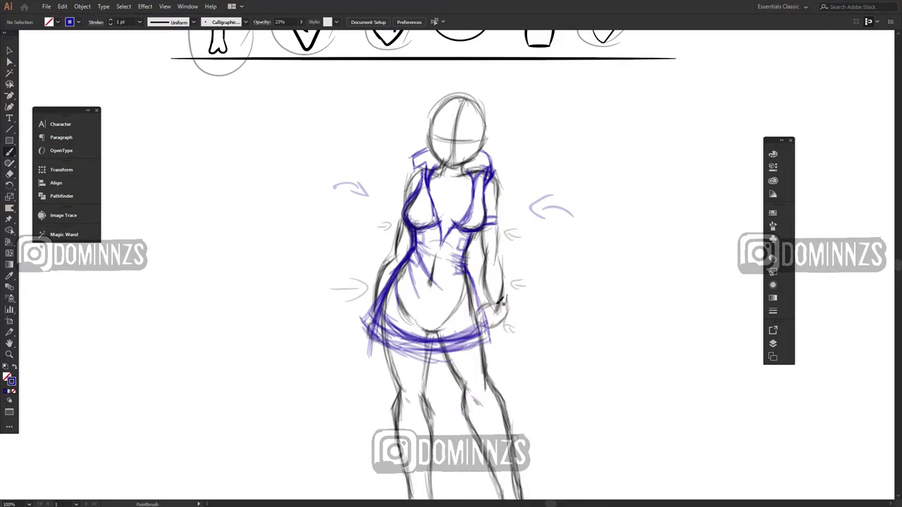
mouse_move(491, 300)
mouse_down()
mouse_move(512, 298)
mouse_move(492, 297)
mouse_up()
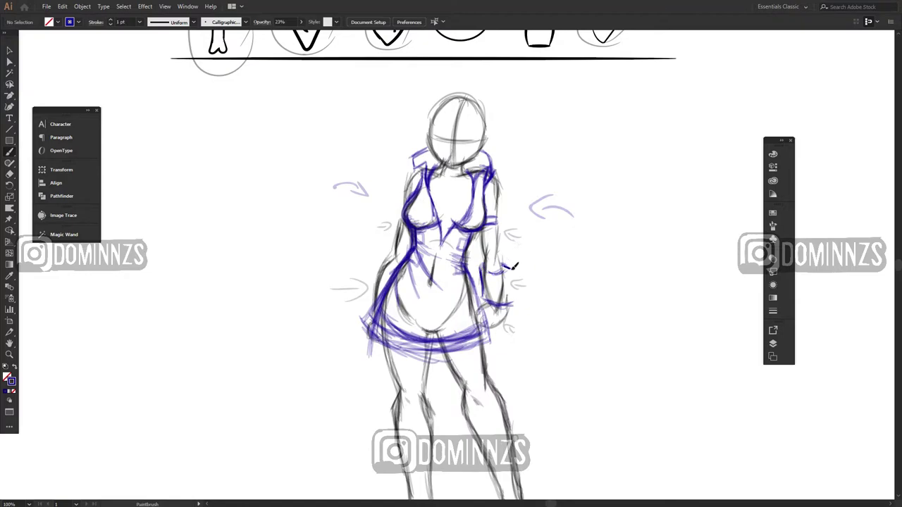
mouse_move(513, 267)
mouse_down()
mouse_move(514, 298)
mouse_move(488, 284)
mouse_move(513, 284)
mouse_move(488, 274)
mouse_move(514, 278)
mouse_up()
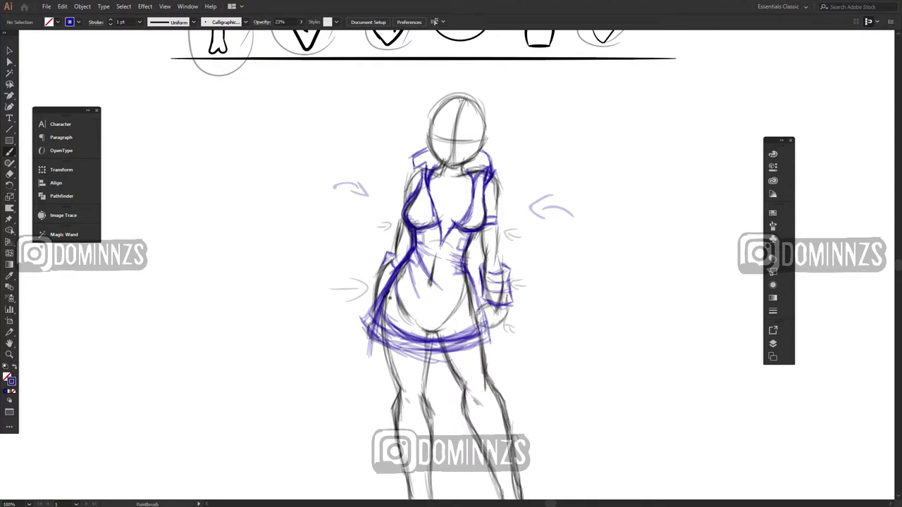
mouse_move(373, 284)
mouse_down()
mouse_move(383, 299)
mouse_move(388, 282)
mouse_up()
drag(385, 266, 391, 276)
scroll(501, 201, up, 2)
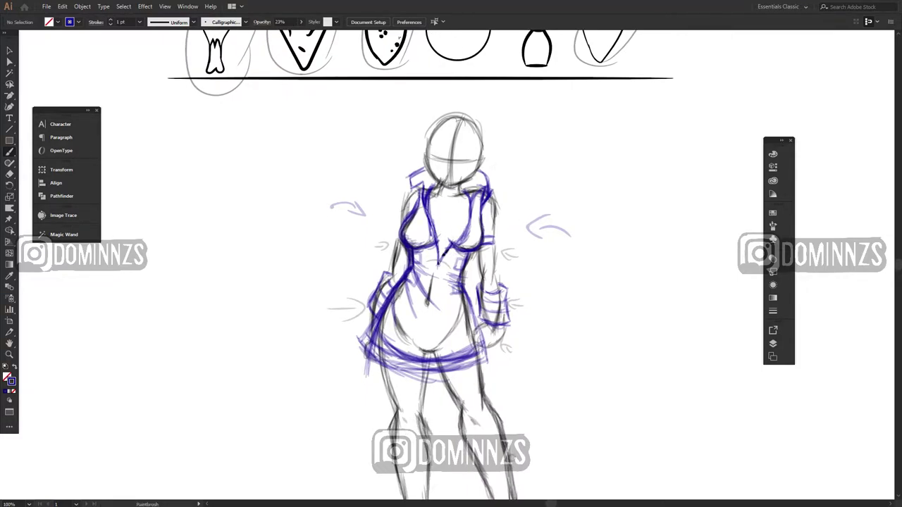
mouse_move(577, 306)
mouse_down()
mouse_move(580, 279)
mouse_move(559, 255)
mouse_up()
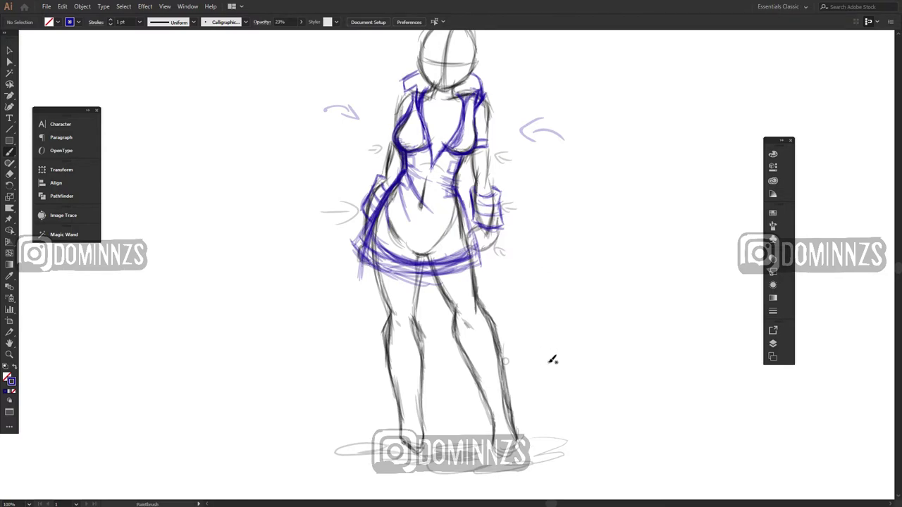
drag(561, 213, 564, 297)
drag(438, 233, 460, 211)
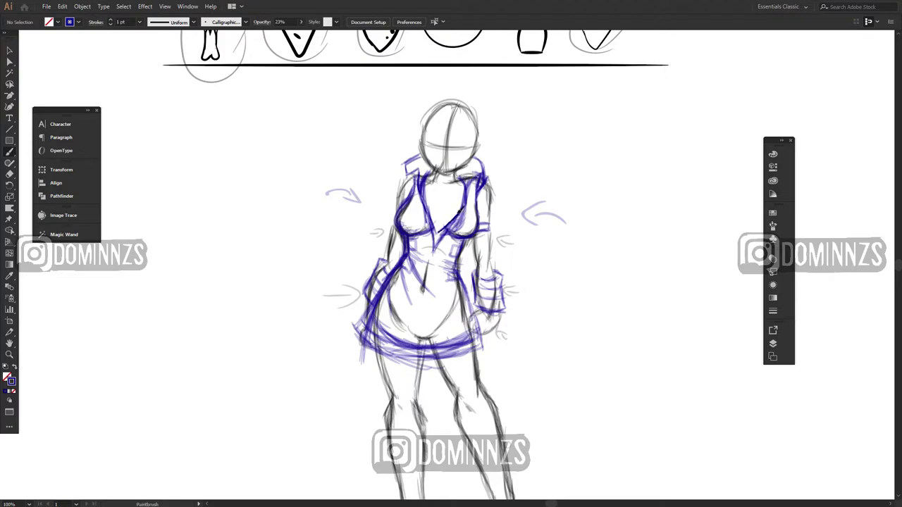
key(ctrl+z)
Step: Sketch oval knee pads over both knees, with short strokes across the left shin just below the pad
drag(525, 180, 541, 270)
drag(556, 363, 547, 241)
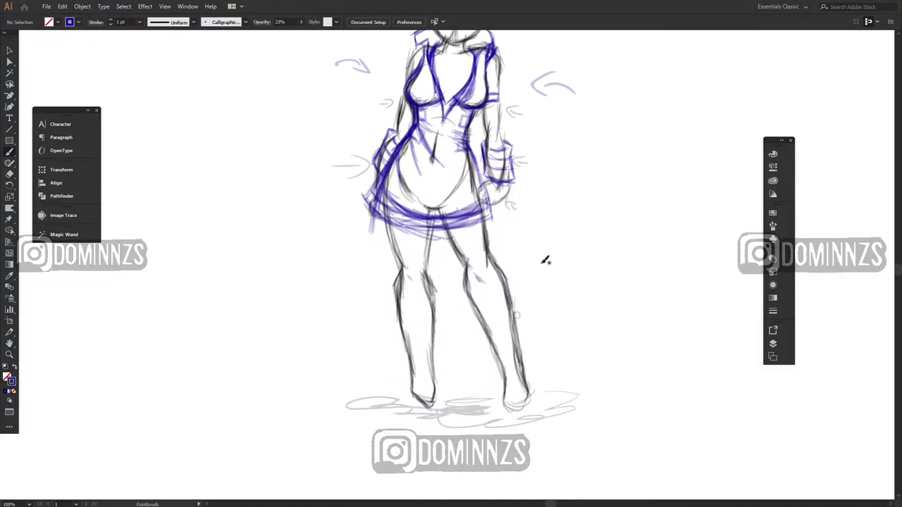
mouse_move(549, 348)
mouse_down()
mouse_move(541, 306)
mouse_move(542, 334)
mouse_up()
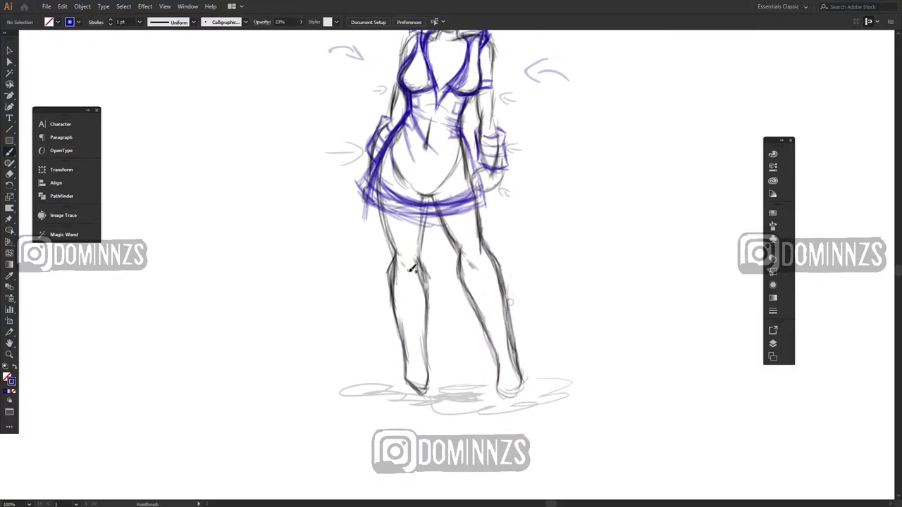
mouse_move(394, 272)
mouse_down()
mouse_move(404, 242)
mouse_move(415, 267)
mouse_move(405, 274)
mouse_move(408, 240)
mouse_move(415, 241)
mouse_move(421, 271)
mouse_move(406, 280)
mouse_move(417, 264)
mouse_move(407, 237)
mouse_move(403, 273)
mouse_move(395, 236)
mouse_move(488, 253)
mouse_move(492, 247)
mouse_move(472, 236)
mouse_move(486, 274)
mouse_move(469, 268)
mouse_move(490, 243)
mouse_move(454, 260)
mouse_up()
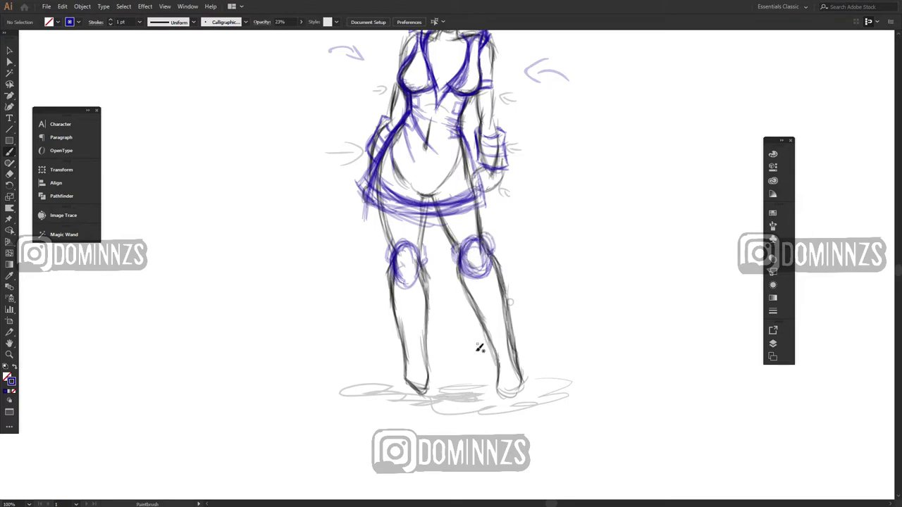
drag(393, 296, 414, 300)
Step: Draw two long diagonal strokes crossing each other over the lower legs
drag(537, 178, 525, 272)
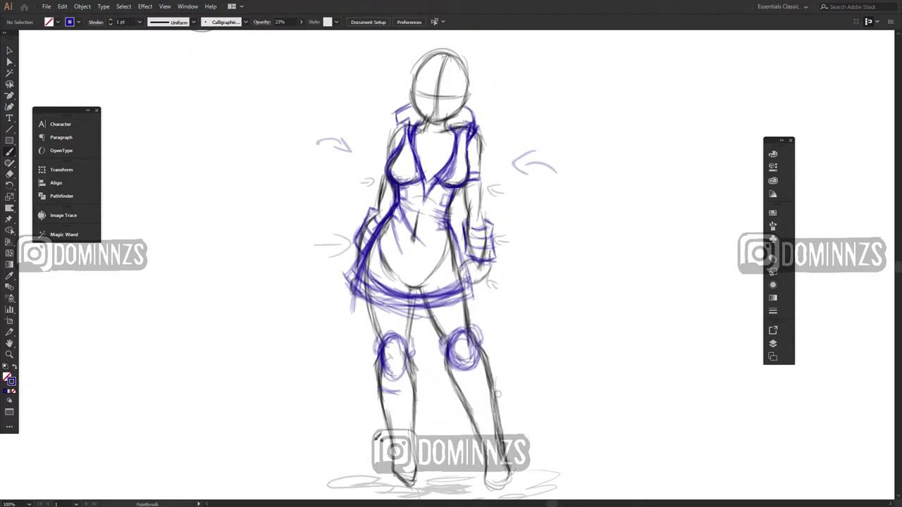
drag(527, 364, 561, 304)
drag(409, 410, 556, 330)
drag(410, 344, 550, 403)
Step: Sketch the hand below the right cuff, then add the inner neckline peak and short strokes at the neck
mouse_move(587, 161)
mouse_down()
mouse_move(561, 320)
mouse_move(563, 287)
mouse_up()
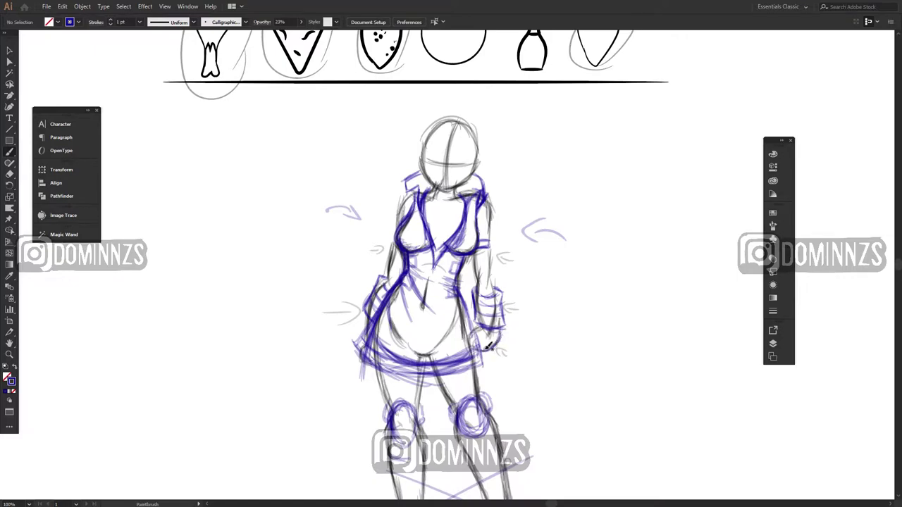
mouse_move(486, 348)
mouse_down()
mouse_move(478, 328)
mouse_move(462, 335)
mouse_move(479, 336)
mouse_move(471, 344)
mouse_move(507, 332)
mouse_up()
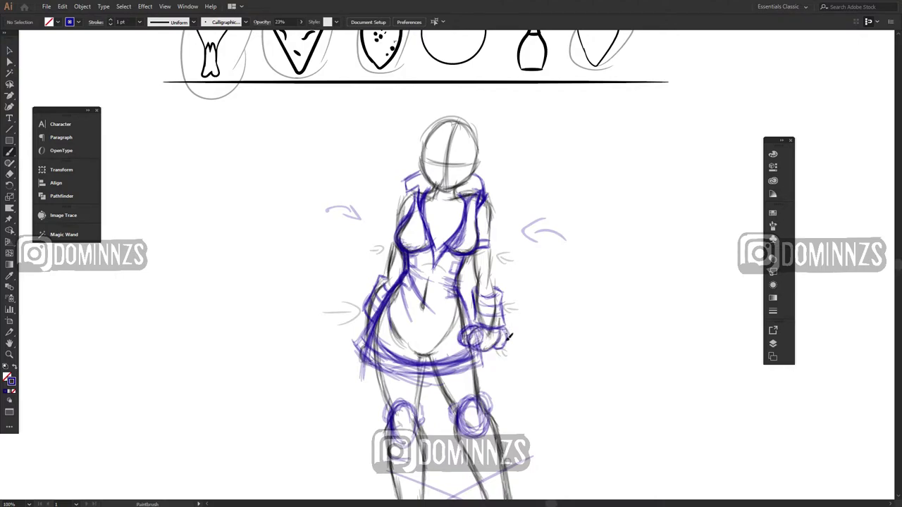
drag(494, 219, 500, 256)
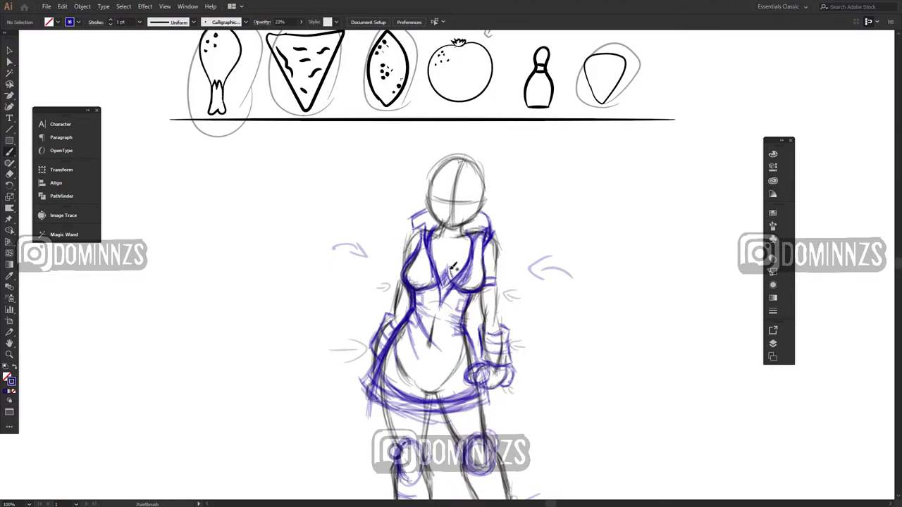
drag(437, 230, 446, 237)
Step: Sketch an angular belt buckle at the centre of the waist
scroll(542, 296, down, 5)
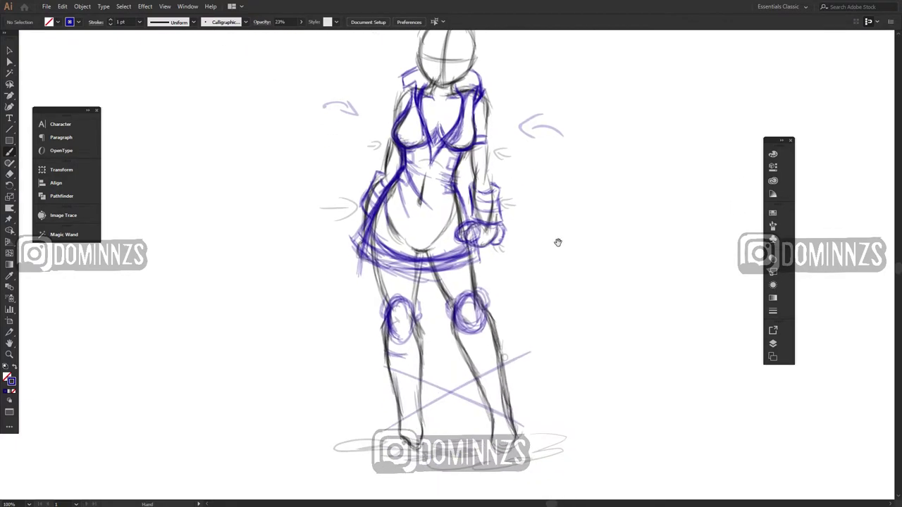
scroll(563, 251, up, 3)
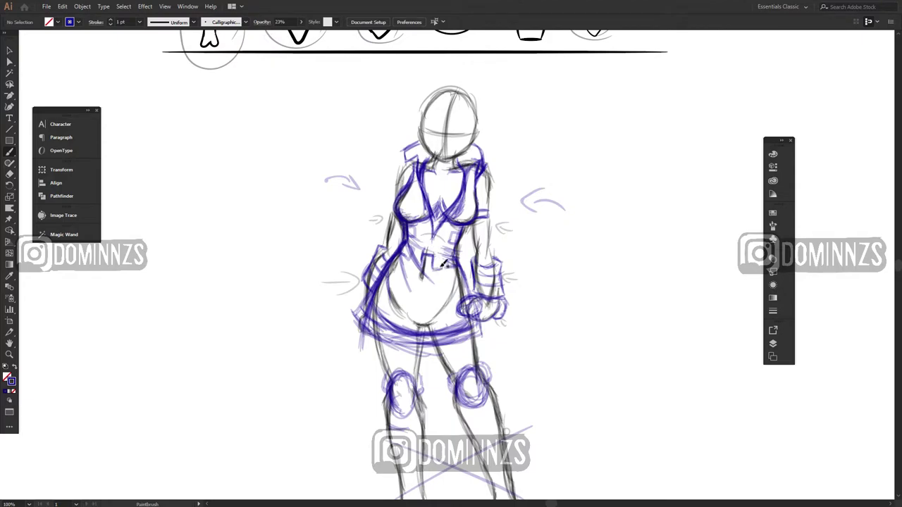
drag(444, 262, 439, 240)
Step: Sketch an enlarged copy of the angular buckle shape beside the figure, with a second curved symbol beneath it
mouse_move(572, 317)
mouse_down()
mouse_move(577, 289)
mouse_move(592, 301)
mouse_move(587, 278)
mouse_move(572, 276)
mouse_up()
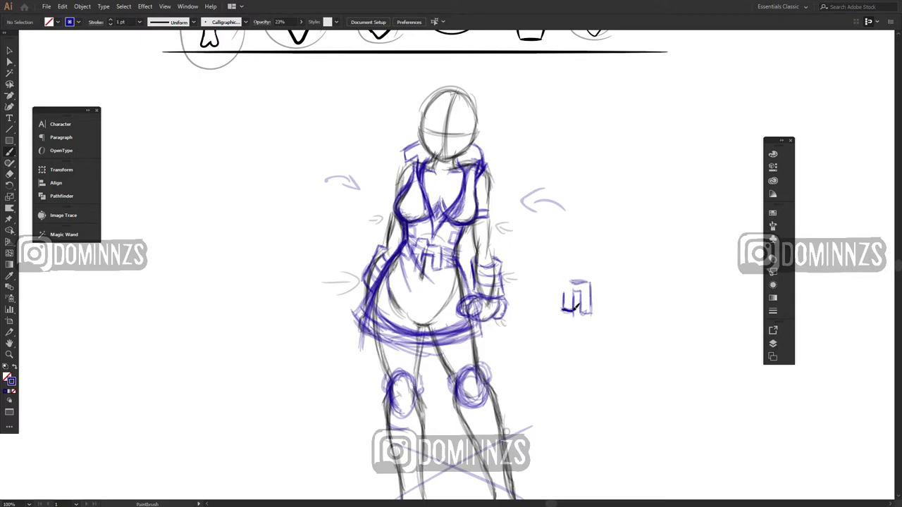
mouse_move(572, 310)
mouse_down()
mouse_move(560, 288)
mouse_move(580, 280)
mouse_up()
drag(584, 281, 589, 281)
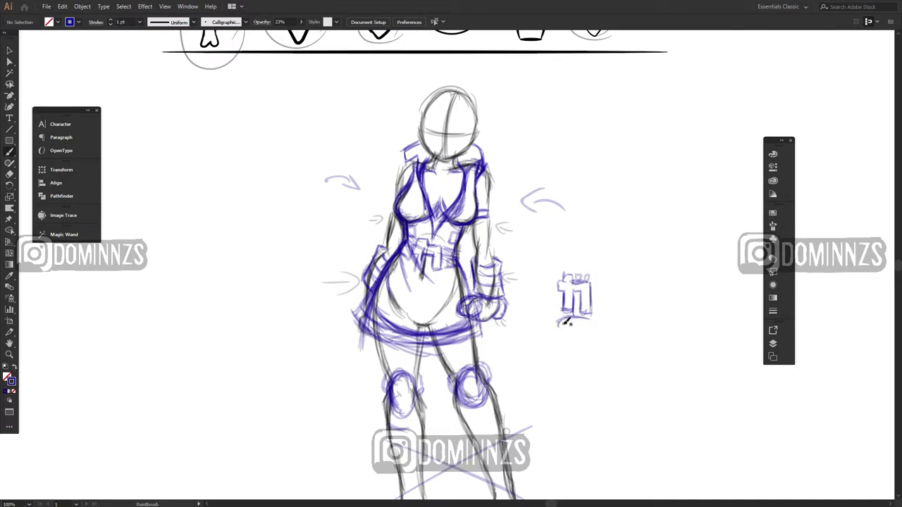
mouse_move(564, 331)
mouse_down()
mouse_move(581, 339)
mouse_move(593, 322)
mouse_move(579, 323)
mouse_move(591, 318)
mouse_move(600, 363)
mouse_move(592, 235)
mouse_move(608, 360)
mouse_move(606, 416)
mouse_up()
Step: Outline the head in blue over the grey oval, shaping the cheeks, chin and a raised crown
key(ctrl+plus)
key(ctrl+plus)
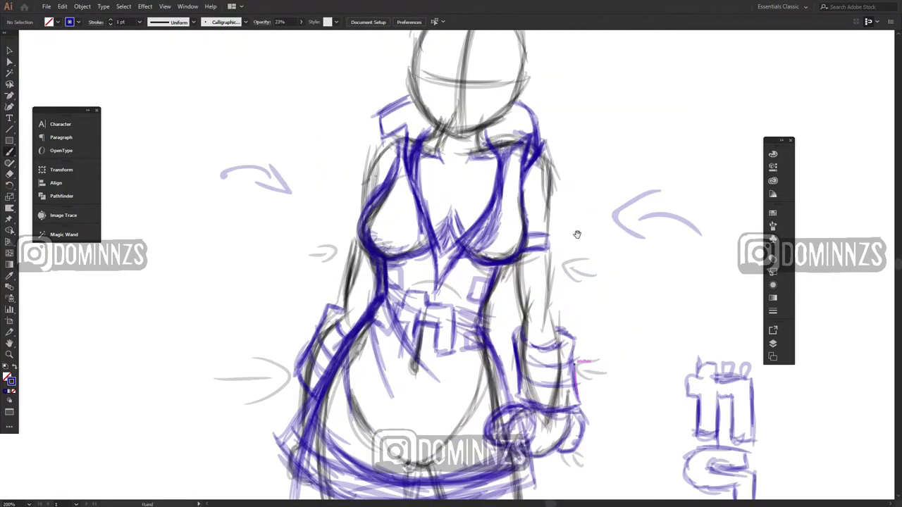
mouse_move(603, 317)
mouse_down()
mouse_move(564, 219)
mouse_move(547, 286)
mouse_up()
drag(558, 210, 568, 296)
key(ctrl+minus)
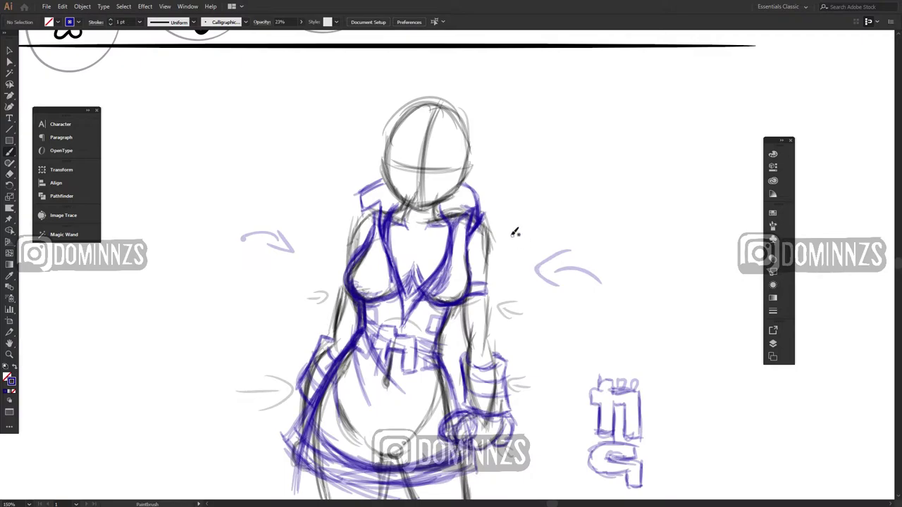
key(ctrl+plus)
drag(551, 195, 580, 311)
mouse_move(441, 305)
mouse_down()
mouse_move(404, 274)
mouse_move(392, 234)
mouse_up()
drag(428, 299, 397, 212)
drag(410, 288, 408, 178)
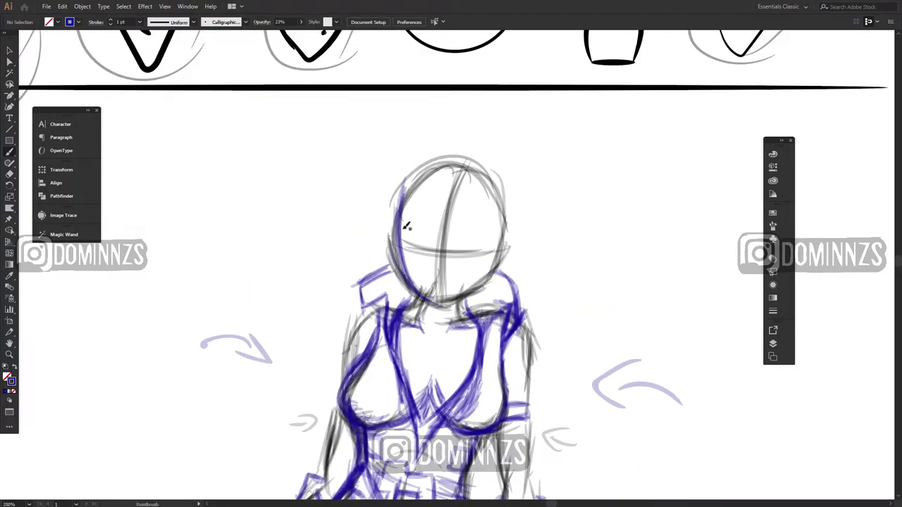
drag(405, 229, 426, 162)
drag(400, 248, 441, 147)
drag(402, 222, 456, 145)
mouse_move(434, 305)
mouse_down()
mouse_move(453, 301)
mouse_move(502, 261)
mouse_move(506, 198)
mouse_move(498, 172)
mouse_move(433, 145)
mouse_up()
drag(420, 196, 479, 138)
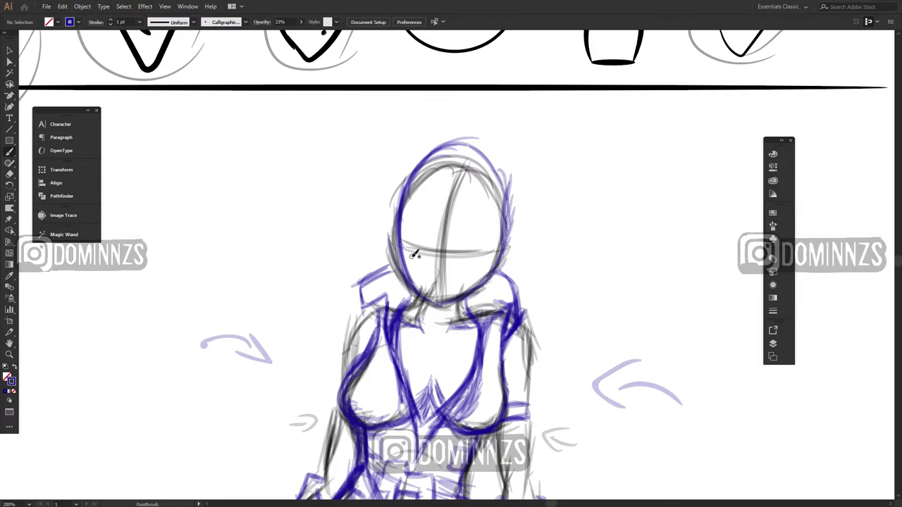
Step: Sketch strands of fringe falling from the top of the head toward the middle of the forehead
mouse_move(435, 176)
mouse_down()
mouse_move(437, 207)
mouse_move(450, 215)
mouse_move(439, 214)
mouse_move(439, 240)
mouse_move(427, 189)
mouse_move(446, 214)
mouse_move(444, 184)
mouse_move(460, 203)
mouse_move(439, 214)
mouse_up()
drag(465, 187, 450, 225)
drag(494, 175, 476, 204)
drag(418, 169, 436, 218)
drag(414, 171, 438, 231)
drag(465, 168, 446, 220)
mouse_move(481, 168)
mouse_down()
mouse_move(460, 219)
mouse_move(467, 212)
mouse_up()
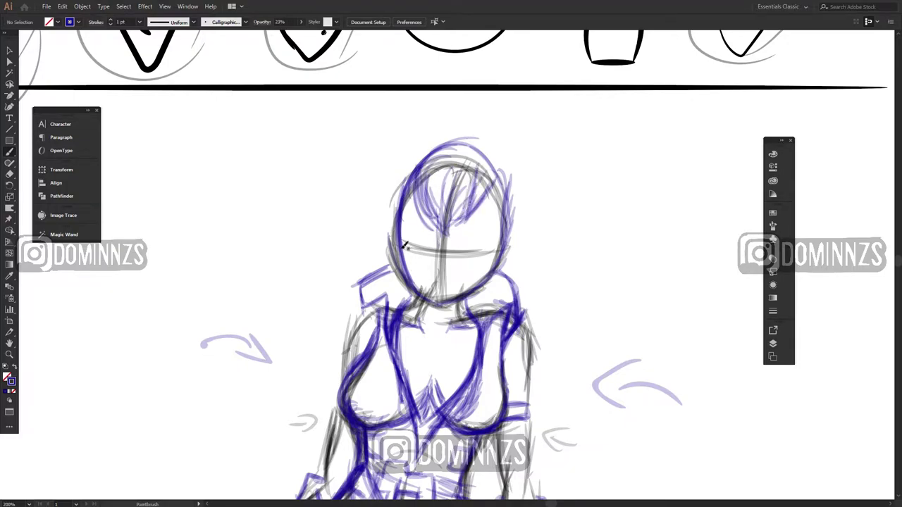
Step: Sketch hair strands framing both sides of the face from temple to jaw
mouse_move(407, 276)
mouse_down()
mouse_move(398, 245)
mouse_move(417, 282)
mouse_up()
mouse_move(401, 235)
mouse_down()
mouse_move(417, 275)
mouse_move(414, 263)
mouse_up()
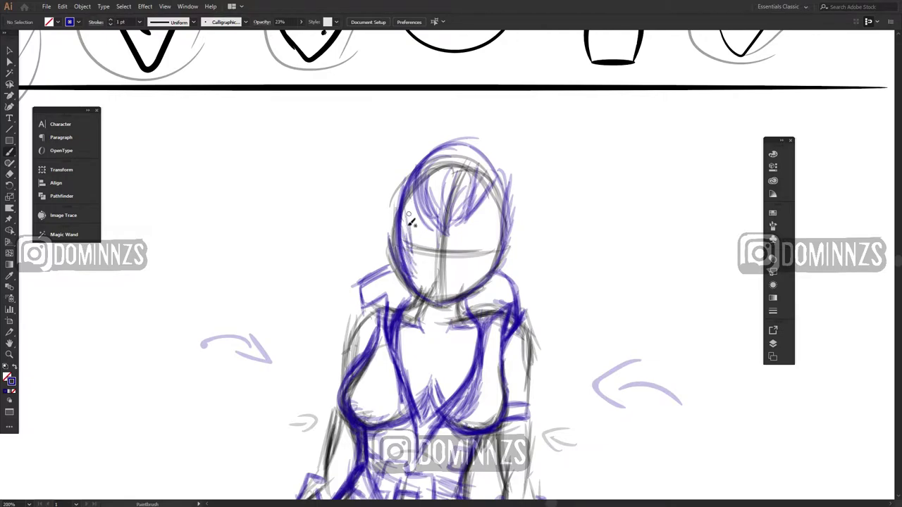
drag(407, 213, 414, 257)
drag(399, 203, 411, 241)
mouse_move(504, 261)
mouse_down()
mouse_move(479, 284)
mouse_move(510, 219)
mouse_move(491, 236)
mouse_up()
drag(405, 205, 421, 183)
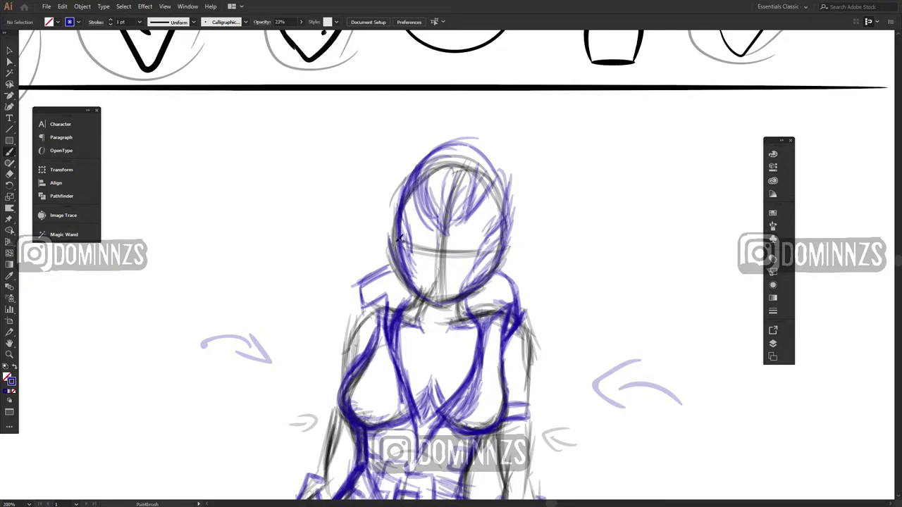
Step: Sketch rounded shapes on the outer sides of the head at ear height, with short bands across them
mouse_move(396, 264)
mouse_down()
mouse_move(386, 176)
mouse_move(378, 248)
mouse_up()
drag(416, 151, 395, 189)
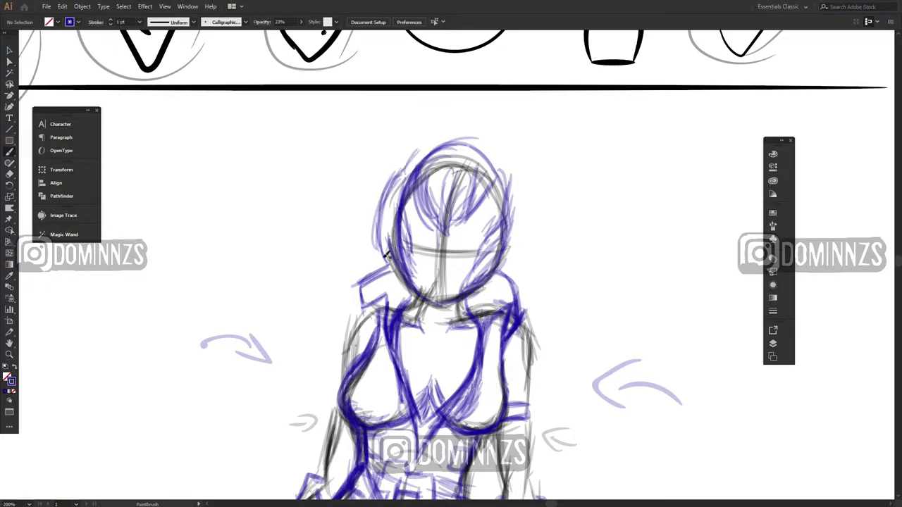
drag(388, 225, 386, 262)
mouse_move(520, 253)
mouse_down()
mouse_move(528, 215)
mouse_move(539, 242)
mouse_move(536, 215)
mouse_up()
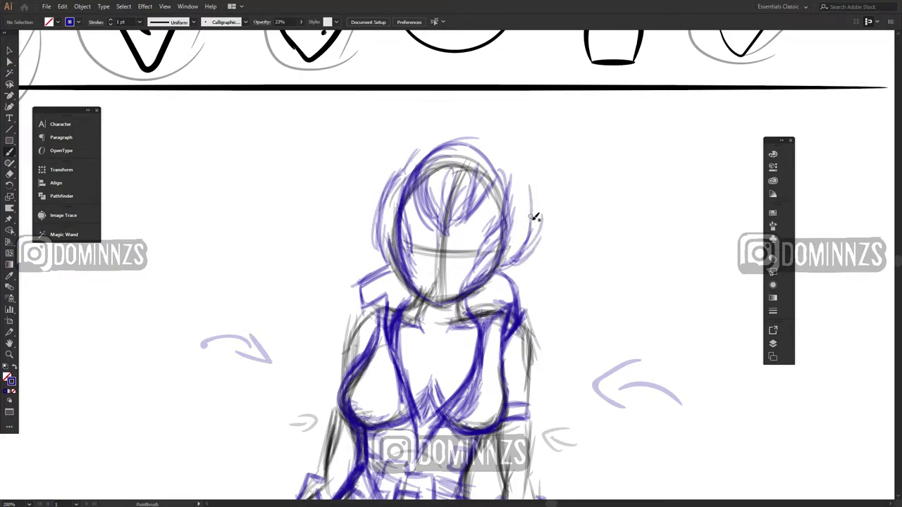
drag(534, 185, 522, 224)
mouse_move(388, 262)
mouse_down()
mouse_move(365, 238)
mouse_move(377, 206)
mouse_up()
drag(386, 255, 380, 214)
mouse_move(377, 212)
mouse_down()
mouse_move(396, 217)
mouse_move(394, 230)
mouse_up()
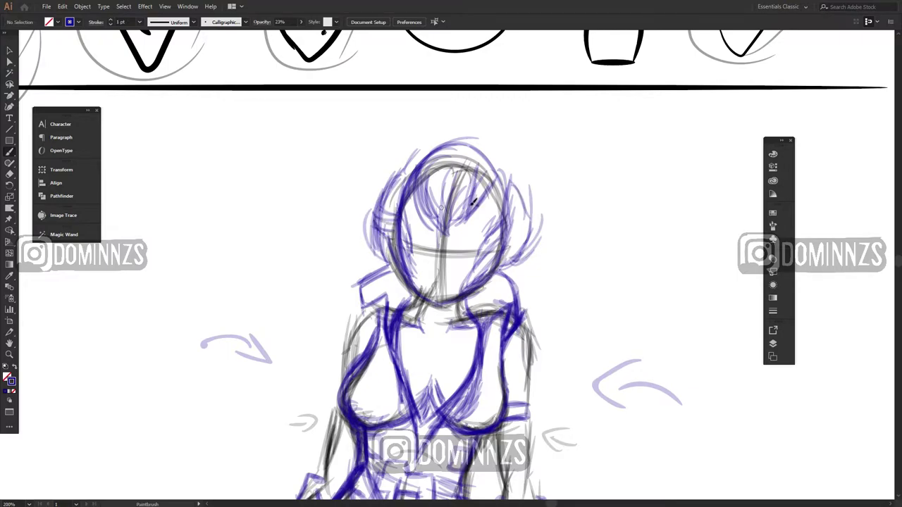
mouse_move(510, 238)
mouse_down()
mouse_move(526, 239)
mouse_move(528, 221)
mouse_up()
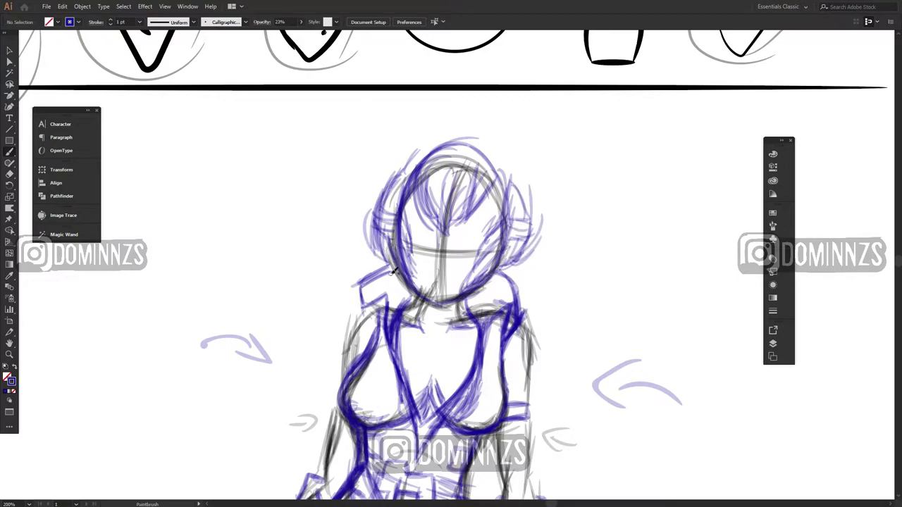
Step: Extend strokes from both sides of the head down to the collar, then sketch a rounded outer outline over the crown
mouse_move(390, 259)
mouse_down()
mouse_move(389, 311)
mouse_move(409, 290)
mouse_up()
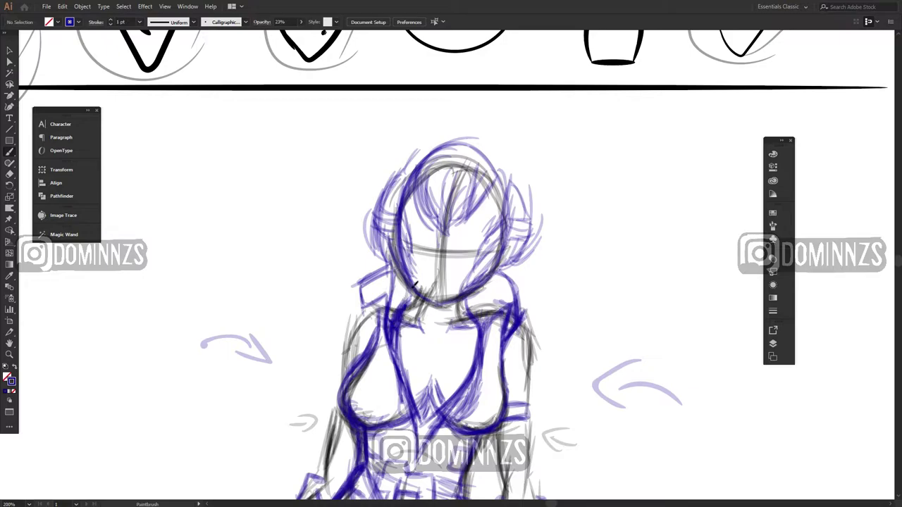
mouse_move(496, 274)
mouse_down()
mouse_move(498, 339)
mouse_move(487, 345)
mouse_move(483, 302)
mouse_up()
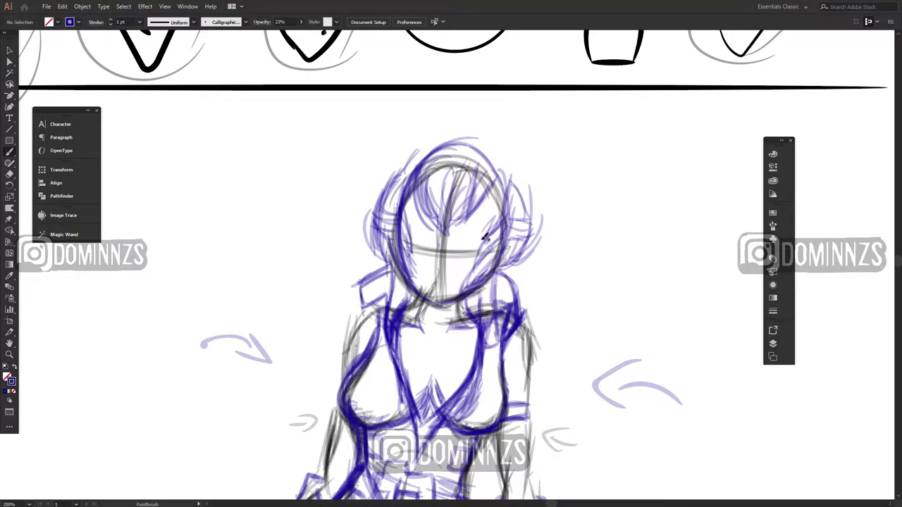
mouse_move(399, 184)
mouse_down()
mouse_move(393, 192)
mouse_move(400, 178)
mouse_move(389, 174)
mouse_move(421, 153)
mouse_move(537, 207)
mouse_move(467, 119)
mouse_move(481, 138)
mouse_up()
Step: Examine the complete outfit sketch from head to feet at different magnifications
scroll(569, 256, down, 3)
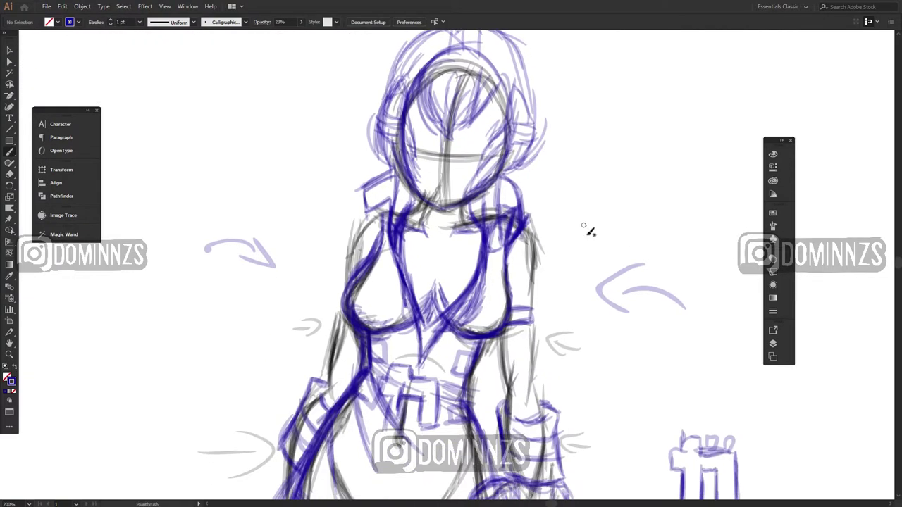
key(ctrl+minus)
key(ctrl+minus)
key(ctrl+minus)
key(ctrl+minus)
drag(585, 366, 578, 294)
key(ctrl+plus)
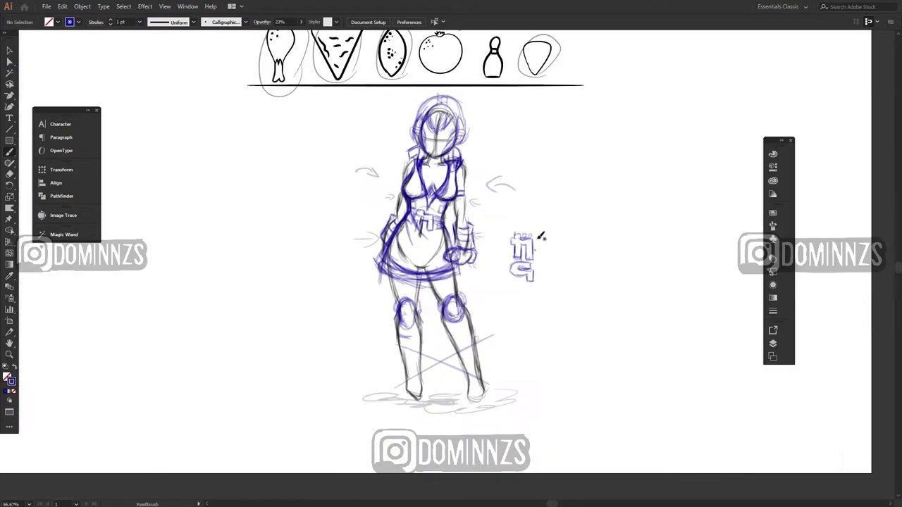
drag(541, 238, 529, 288)
key(ctrl+plus)
key(ctrl+plus)
key(ctrl+minus)
scroll(541, 397, down, 1)
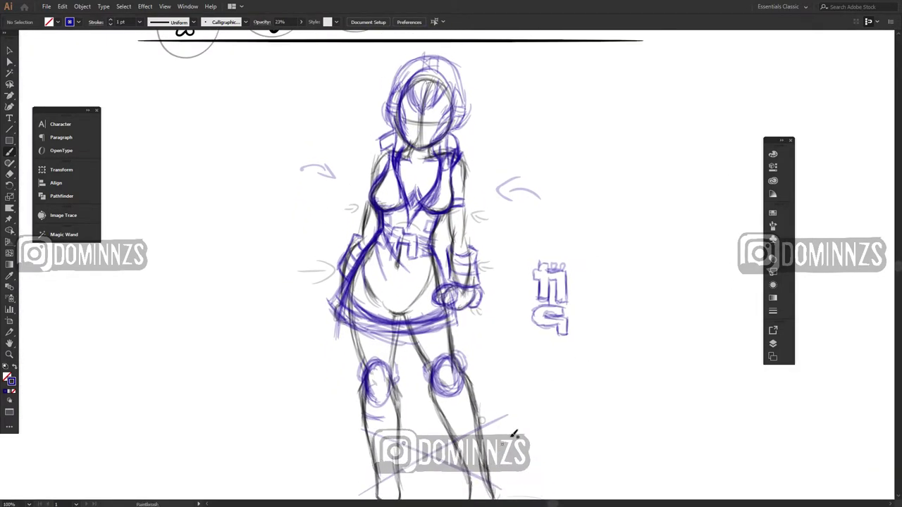
scroll(559, 291, up, 3)
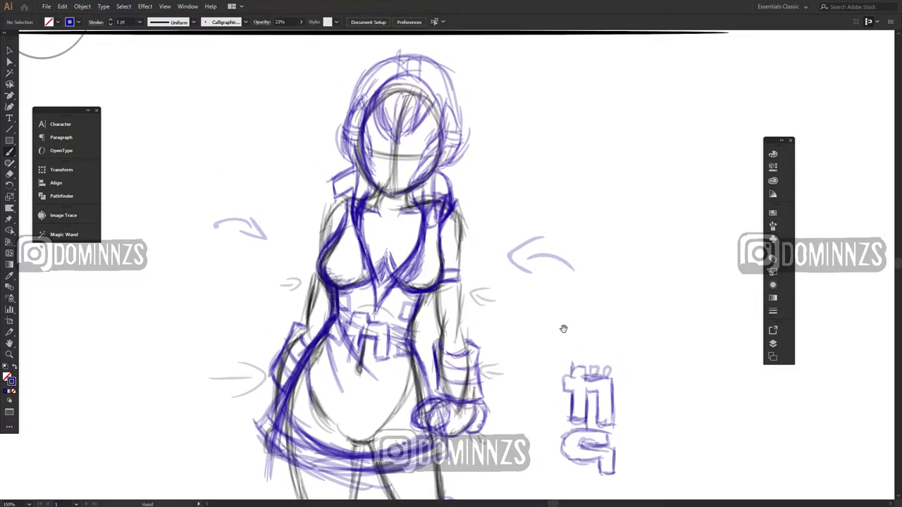
scroll(524, 296, down, 2)
scroll(528, 288, down, 3)
Step: Add a new layer above the blue outfit sketch and set the Paintbrush to a tapered brush, 2 pt stroke and 100% opacity
click(772, 344)
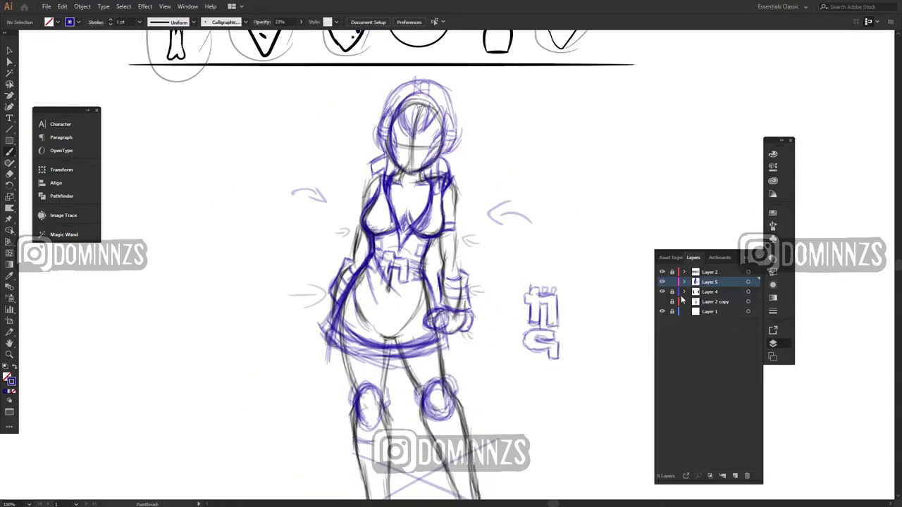
click(736, 476)
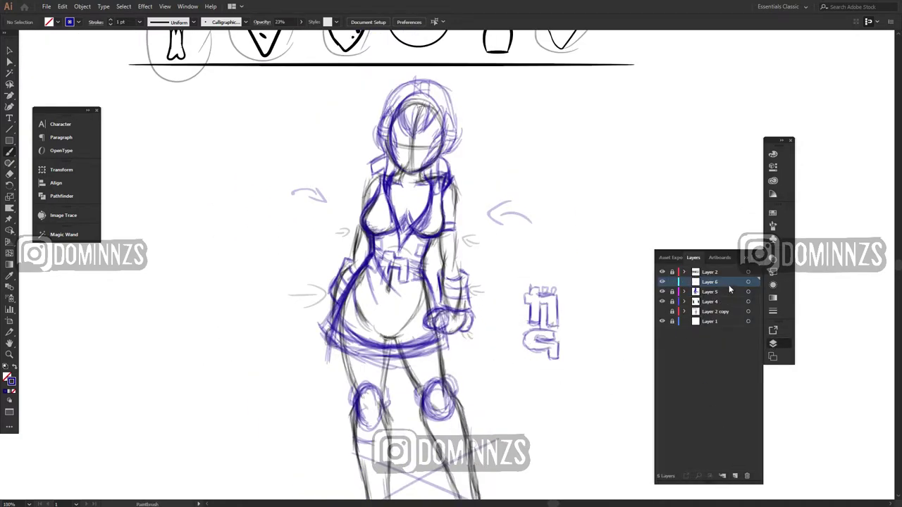
click(245, 22)
scroll(211, 67, down, 2)
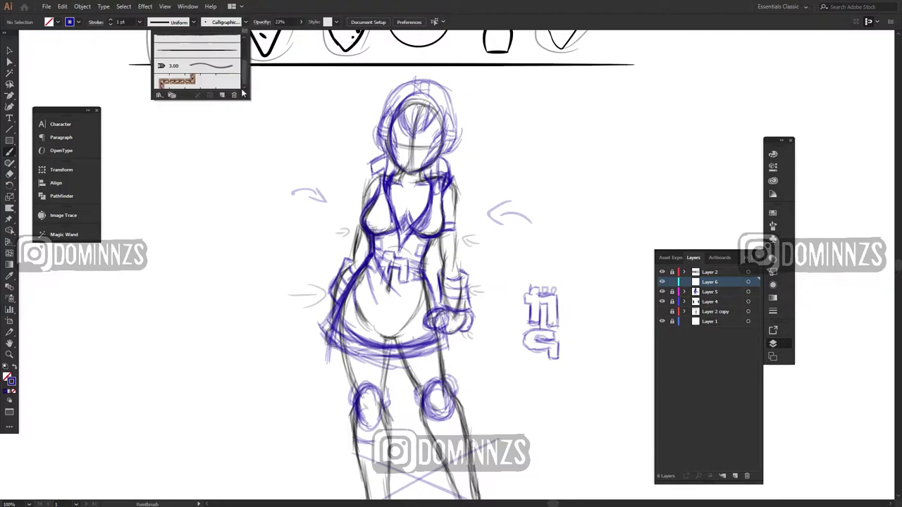
click(233, 52)
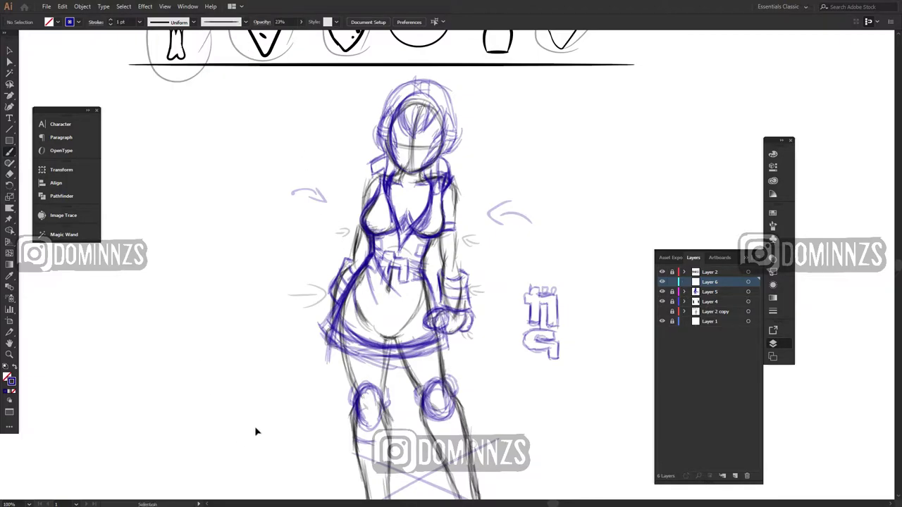
click(282, 22)
click(300, 22)
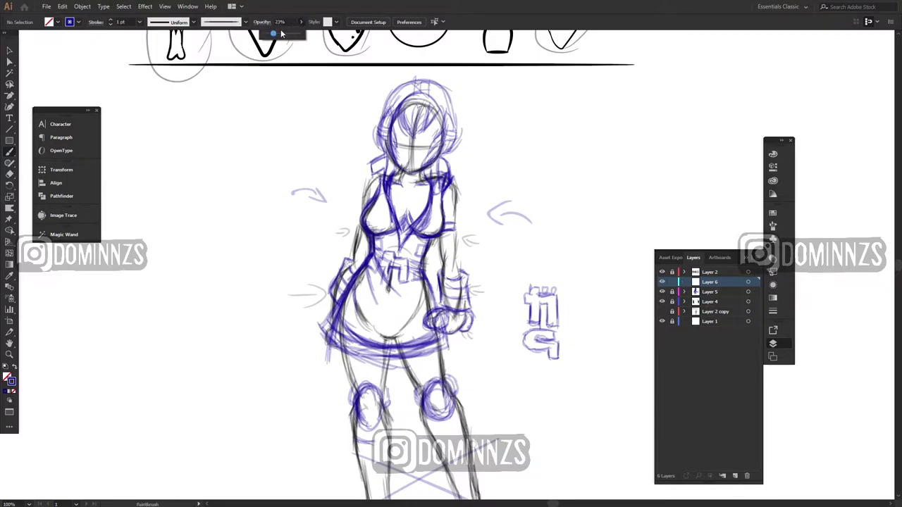
click(191, 153)
mouse_move(211, 209)
mouse_down()
mouse_move(192, 227)
mouse_move(275, 368)
mouse_move(280, 236)
mouse_up()
Step: Ink the oval of the left knee pad and both edges of the thigh above it
scroll(281, 234, down, 3)
scroll(292, 281, up, 2)
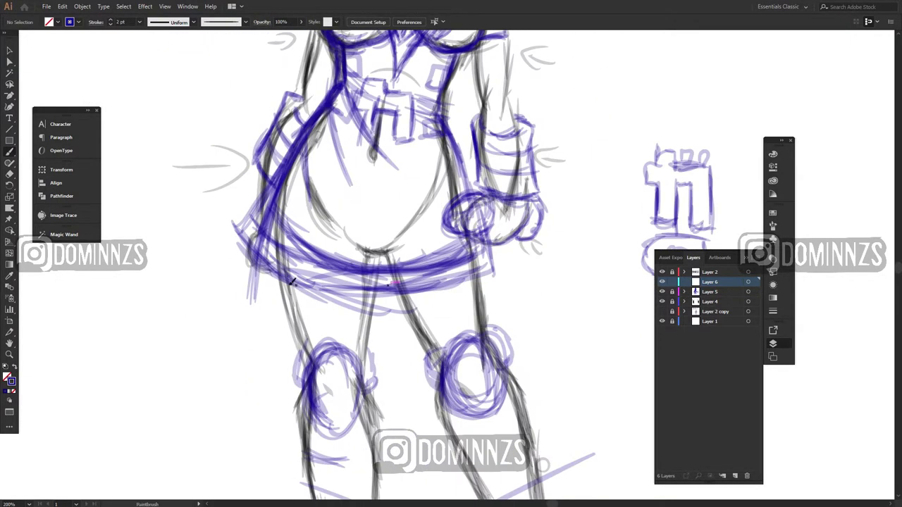
drag(338, 428, 335, 426)
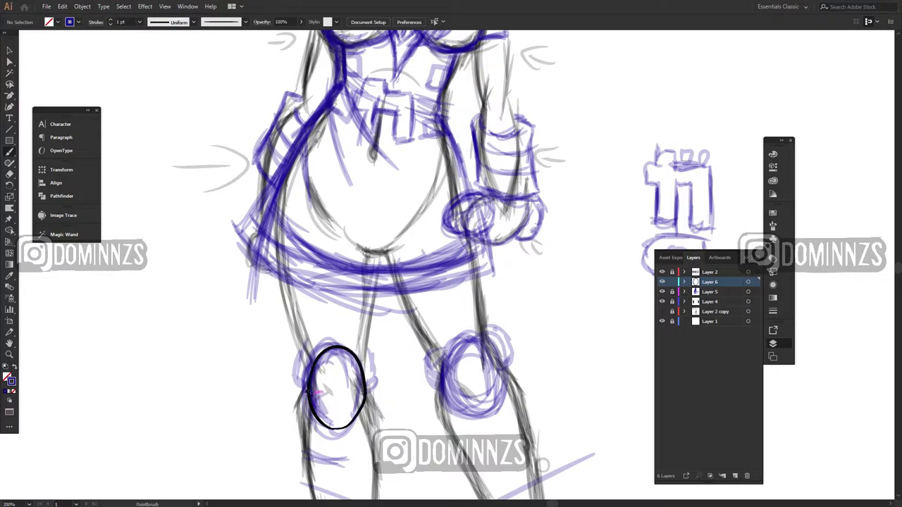
drag(323, 357, 310, 400)
key(ctrl+z)
drag(281, 246, 313, 360)
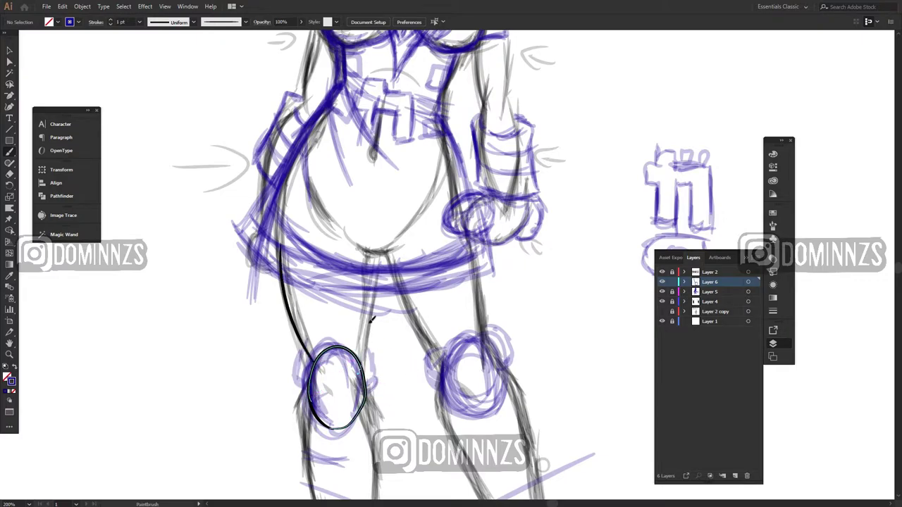
drag(375, 290, 360, 366)
Step: Ink the oval of the right knee pad and both edges of the thigh above it
drag(394, 353, 345, 297)
drag(442, 359, 439, 358)
drag(358, 235, 399, 321)
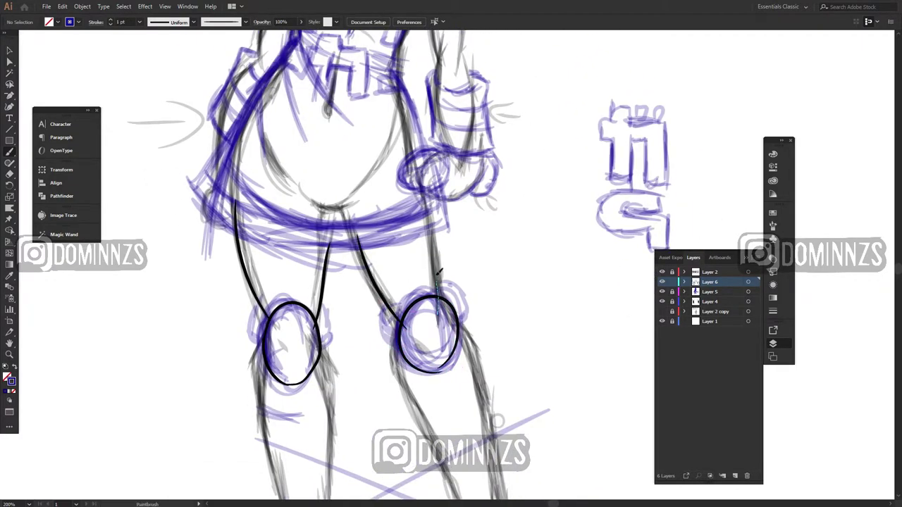
drag(427, 218, 441, 311)
Step: Ink the left edge of the neckline as a long curve from the shoulder down to the waist
scroll(470, 262, up, 5)
drag(325, 135, 358, 311)
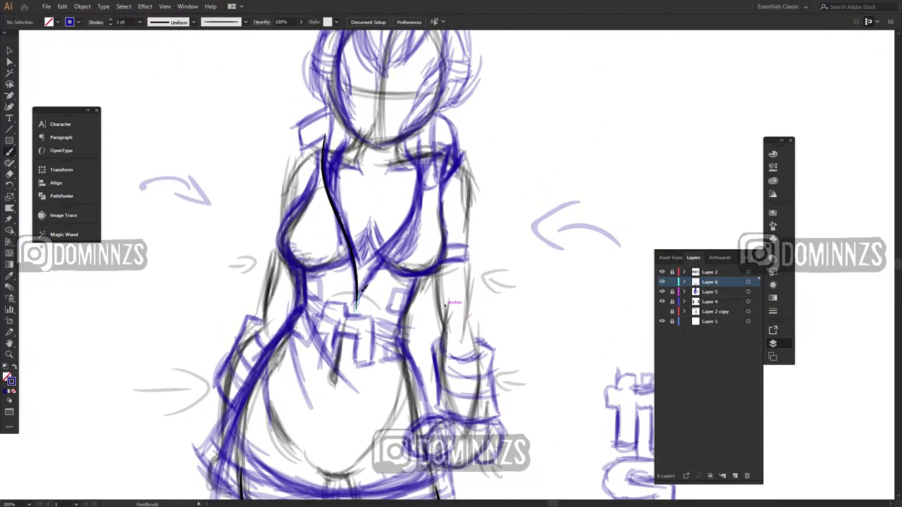
key(ctrl+z)
drag(421, 149, 358, 310)
key(ctrl+z)
drag(362, 305, 342, 382)
key(ctrl+z)
mouse_move(306, 211)
mouse_down()
mouse_move(339, 387)
mouse_move(321, 229)
mouse_up()
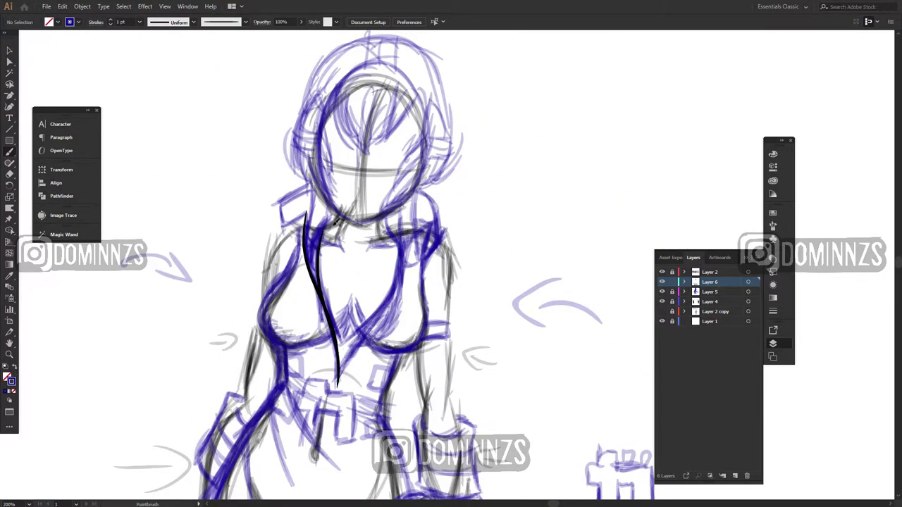
drag(398, 299, 389, 258)
Step: Lock the inking layer, unlock Layer 5 and set all of its blue sketch strokes to 9% opacity
click(672, 282)
click(672, 292)
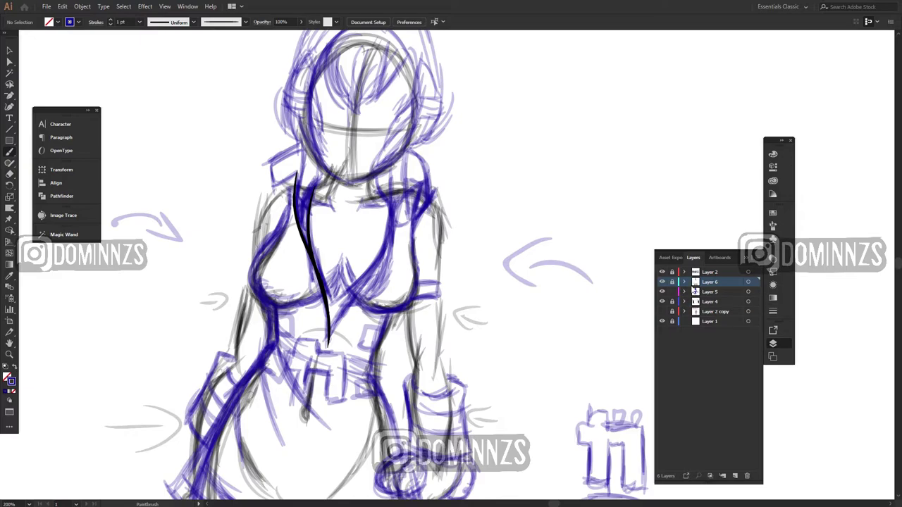
key(ctrl+a)
key(v)
click(618, 213)
scroll(618, 213, down, 1)
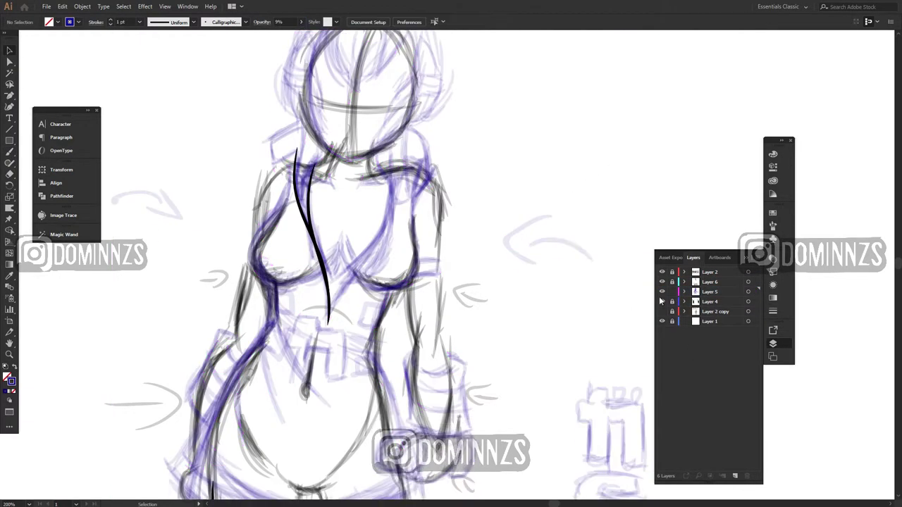
Step: Lock Layer 5 again, unlock Layer 6 and make it active for painting with the Paintbrush
click(672, 291)
click(672, 282)
click(710, 282)
key(b)
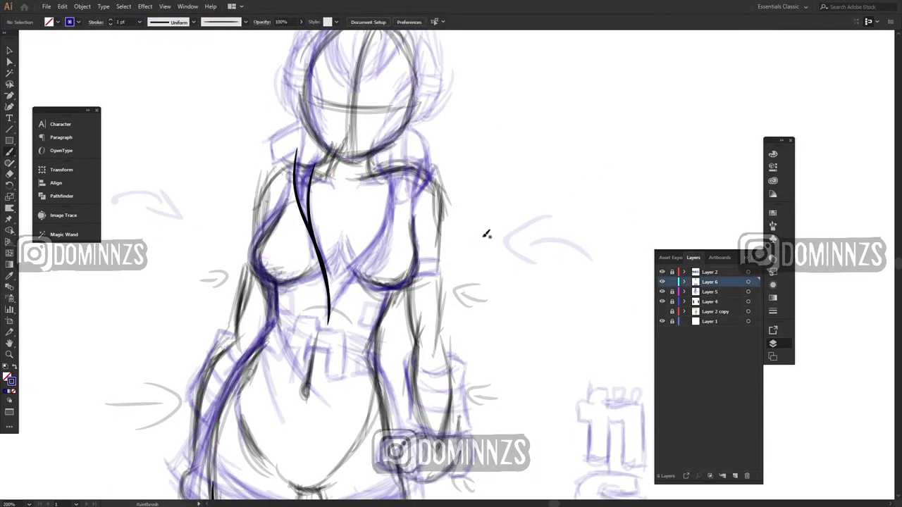
Step: Set the stroke to 1 pt and ink the dress's left contour from under the bust over the waist to the hip
scroll(351, 283, down, 3)
scroll(351, 284, left, 2)
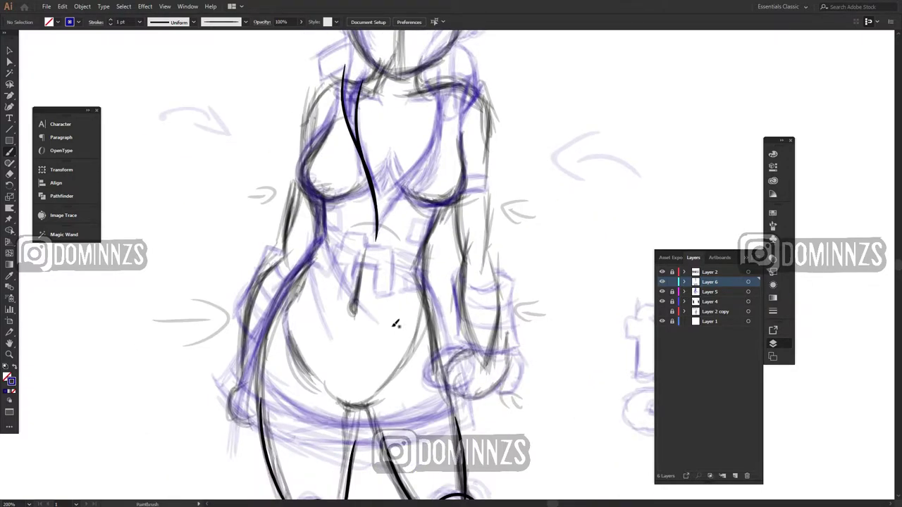
click(139, 22)
click(157, 52)
mouse_move(396, 323)
mouse_down()
mouse_move(405, 389)
mouse_move(410, 327)
mouse_up()
click(140, 22)
click(157, 63)
drag(351, 201, 263, 373)
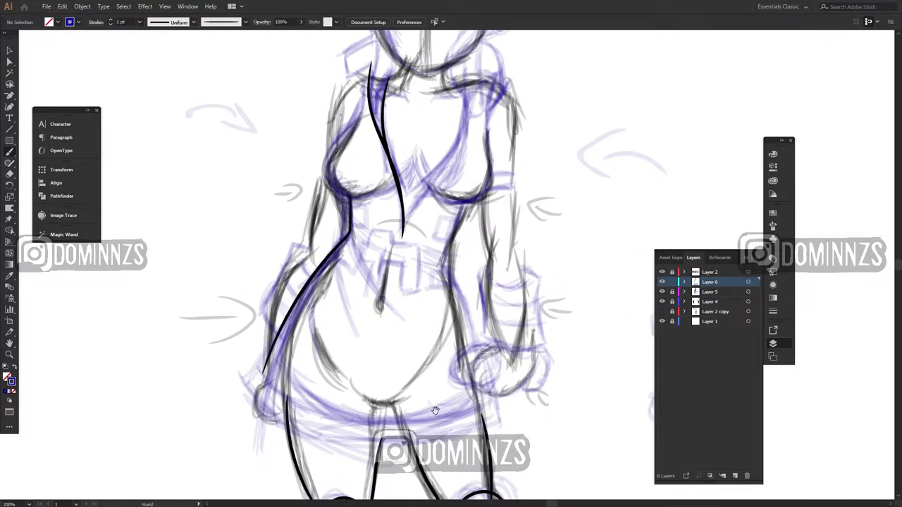
drag(435, 411, 378, 351)
mouse_move(413, 133)
mouse_down()
mouse_move(432, 353)
mouse_move(405, 437)
mouse_up()
key(ctrl+z)
Step: Ink the angular outline of the cuff on the left wrist
drag(200, 355, 191, 337)
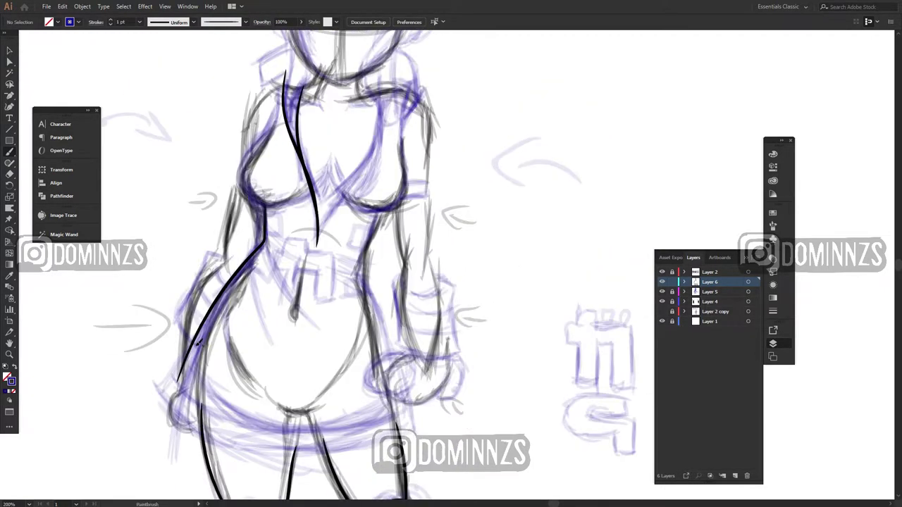
drag(206, 254, 176, 318)
drag(175, 319, 196, 348)
drag(207, 254, 225, 253)
drag(284, 211, 283, 259)
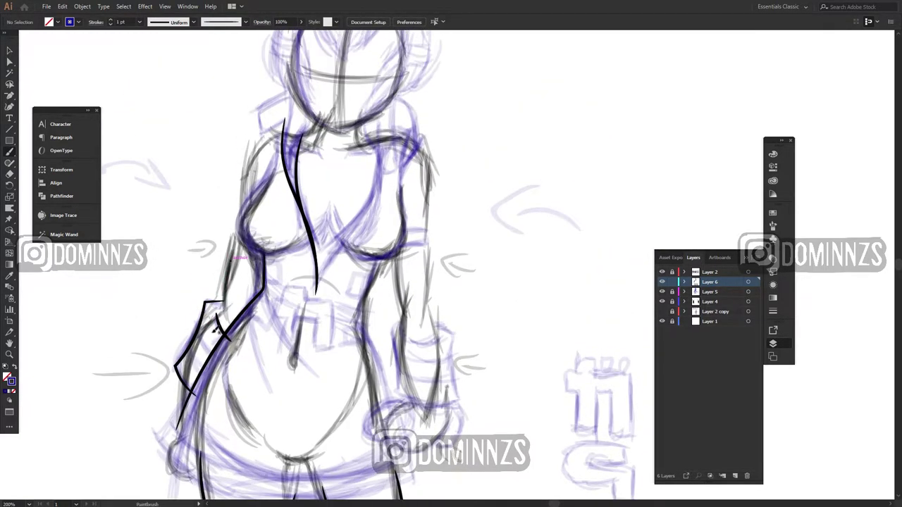
Step: Try to ink the left arm's contour above the cuff, switching to a different brush for another attempt
mouse_move(217, 320)
mouse_down()
mouse_move(247, 220)
mouse_move(242, 203)
mouse_up()
key(ctrl+z)
key(ctrl+z)
click(245, 22)
click(223, 39)
mouse_move(383, 320)
mouse_down()
mouse_move(358, 205)
mouse_move(321, 362)
mouse_up()
drag(253, 338, 295, 260)
key(ctrl+z)
Step: Set the stroke color to black and try more contour strokes for the left arm
double_click(12, 381)
click(117, 152)
click(233, 38)
drag(254, 338, 325, 146)
key(ctrl+z)
mouse_move(263, 307)
mouse_down()
mouse_move(251, 352)
mouse_move(319, 218)
mouse_up()
drag(251, 345, 331, 227)
key(ctrl+z)
mouse_move(259, 409)
mouse_down()
mouse_move(256, 244)
mouse_move(257, 255)
mouse_up()
drag(224, 332, 244, 384)
Step: Select the tapered brush again and ink the right arm's inner and outer contours and the opening of its cuff
click(246, 22)
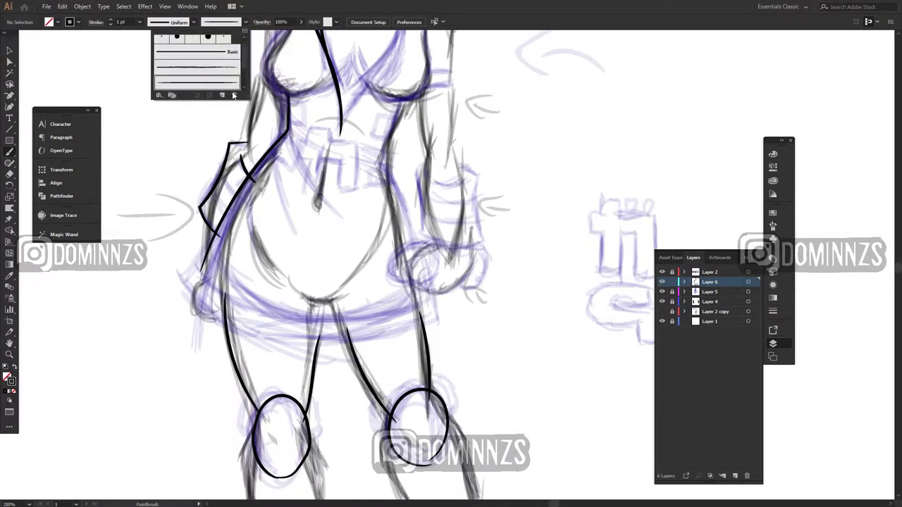
click(201, 71)
mouse_move(532, 149)
mouse_down()
mouse_move(455, 306)
mouse_move(441, 270)
mouse_up()
key(ctrl+z)
mouse_move(332, 213)
mouse_down()
mouse_move(337, 297)
mouse_move(372, 302)
mouse_up()
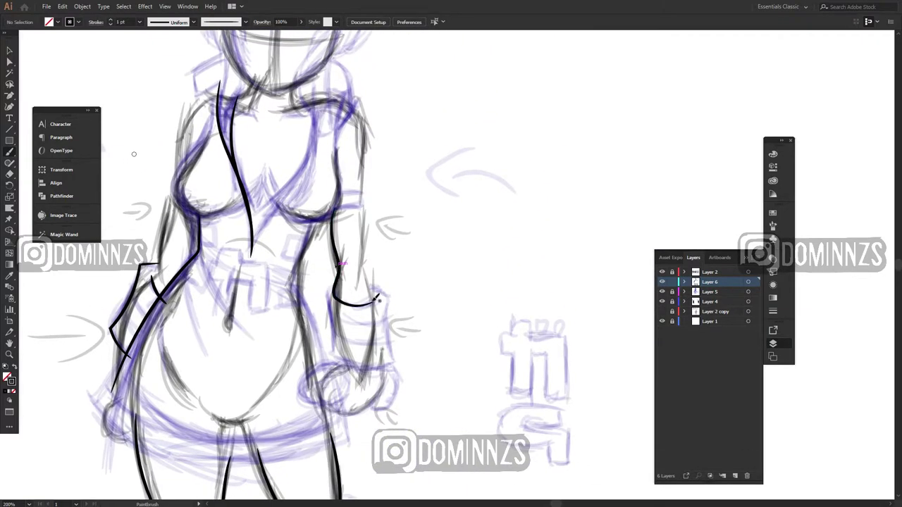
ctrl+click(371, 304)
drag(354, 110, 372, 297)
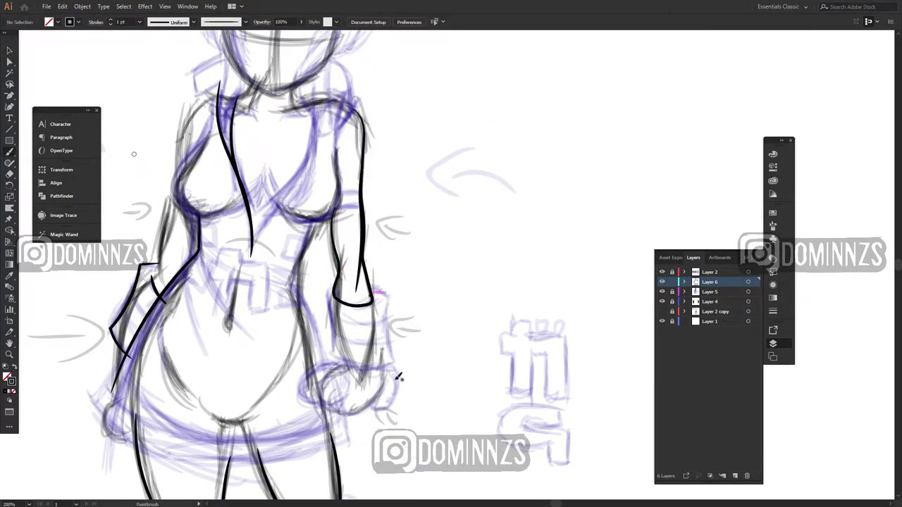
Step: Ink the right cuff's outline, set the stroke to 0.5 pt and add curved bands across the cuffs
scroll(399, 376, down, 2)
mouse_move(376, 213)
mouse_down()
mouse_move(331, 277)
mouse_move(337, 203)
mouse_up()
drag(329, 260, 378, 265)
key(ctrl+z)
click(139, 22)
click(150, 43)
mouse_move(128, 77)
mouse_down()
mouse_move(164, 105)
mouse_move(241, 213)
mouse_up()
drag(496, 196, 428, 227)
ctrl+click(401, 289)
Step: Ink the left arm's contour from the shoulder to the cuff and a short crease line on the forearm
mouse_move(244, 193)
mouse_down()
mouse_move(197, 376)
mouse_move(223, 325)
mouse_up()
ctrl+click(215, 334)
drag(262, 261, 256, 277)
drag(486, 245, 437, 289)
scroll(379, 294, up, 2)
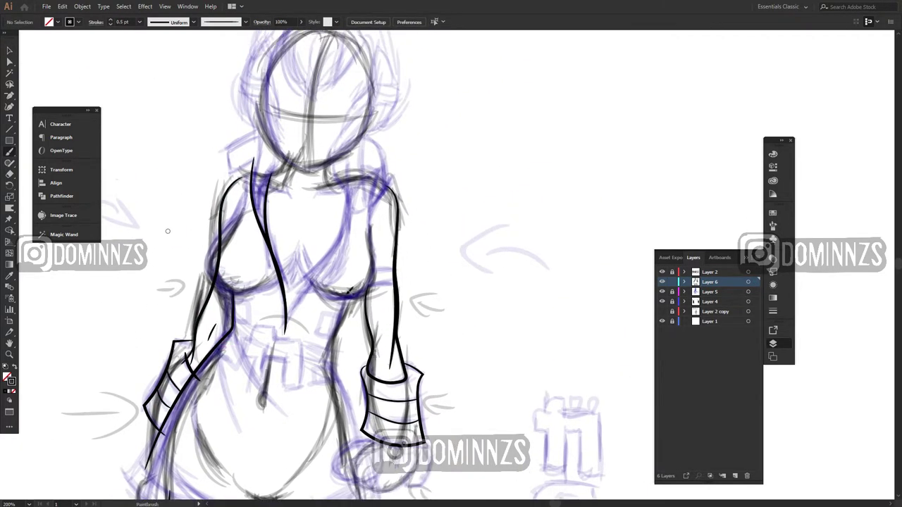
Step: Hide Layer 4 with the grey figure and ink two parallel curved lines along the dress hem
click(662, 302)
mouse_move(295, 326)
mouse_down()
mouse_move(318, 247)
mouse_move(361, 172)
mouse_up()
ctrl+click(310, 244)
ctrl+click(337, 247)
drag(202, 294, 426, 342)
drag(194, 312, 435, 348)
scroll(431, 265, down, 3)
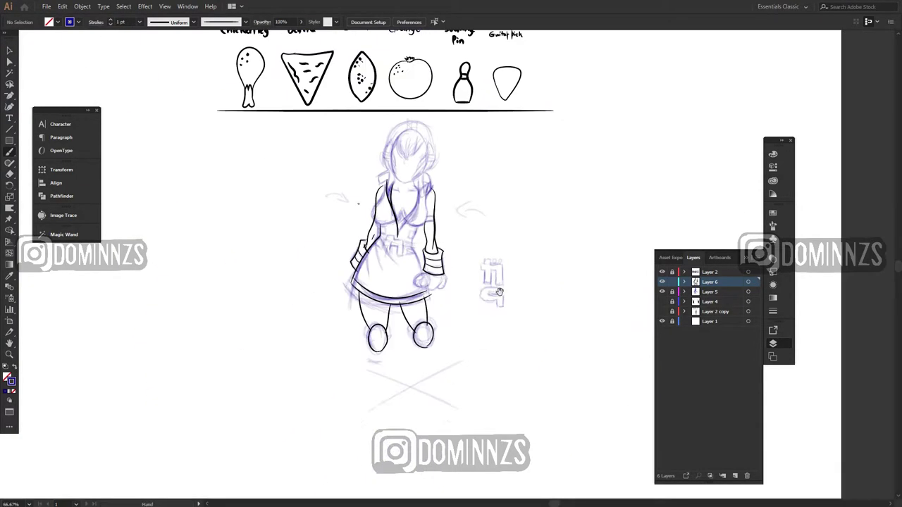
Step: Ink fold lines fanning out from the left side of the waist down over the skirt
scroll(479, 214, up, 3)
drag(252, 367, 336, 294)
key(ctrl+z)
drag(269, 205, 338, 303)
key(ctrl+z)
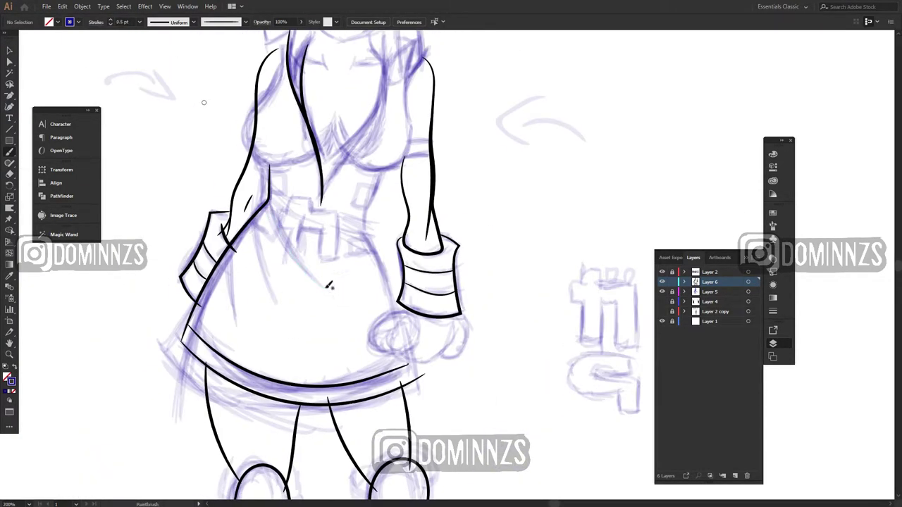
mouse_move(268, 202)
mouse_down()
mouse_move(325, 293)
mouse_move(284, 269)
mouse_up()
key(ctrl+z)
drag(255, 220, 273, 309)
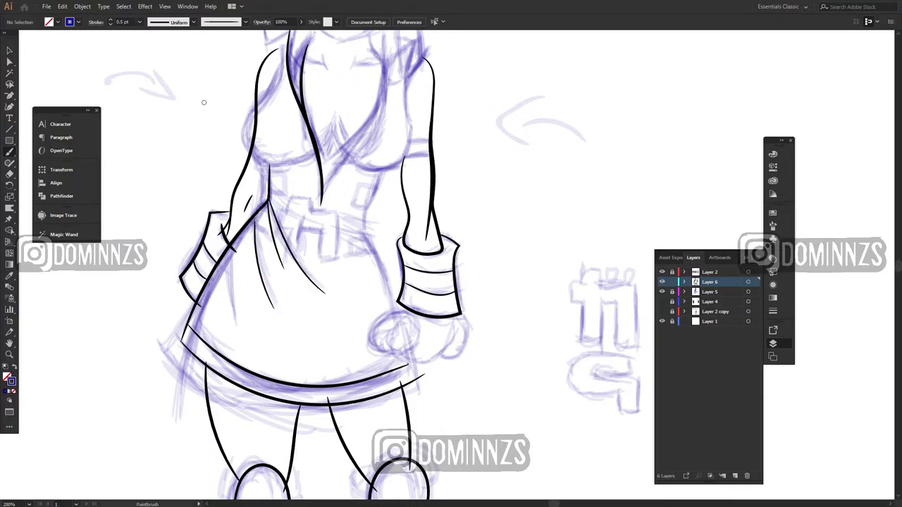
Step: Ink the dress's right contour from the waist to the hem and curved belt lines across the waist
drag(374, 248, 421, 375)
drag(373, 214, 387, 254)
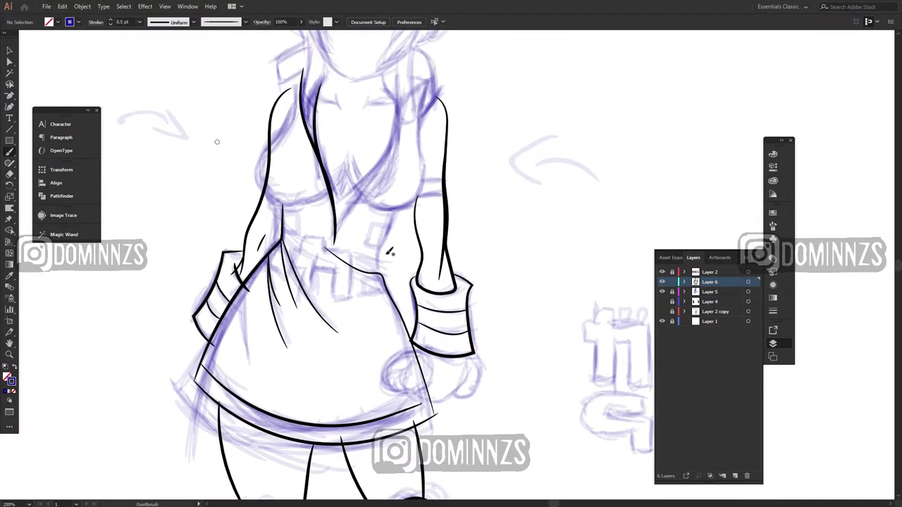
drag(324, 240, 384, 275)
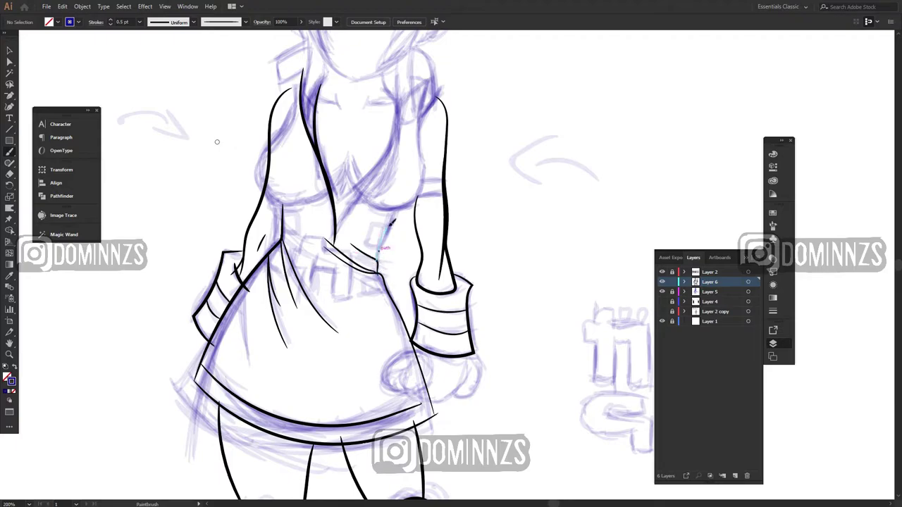
drag(396, 207, 397, 206)
drag(511, 188, 514, 261)
drag(515, 348, 486, 223)
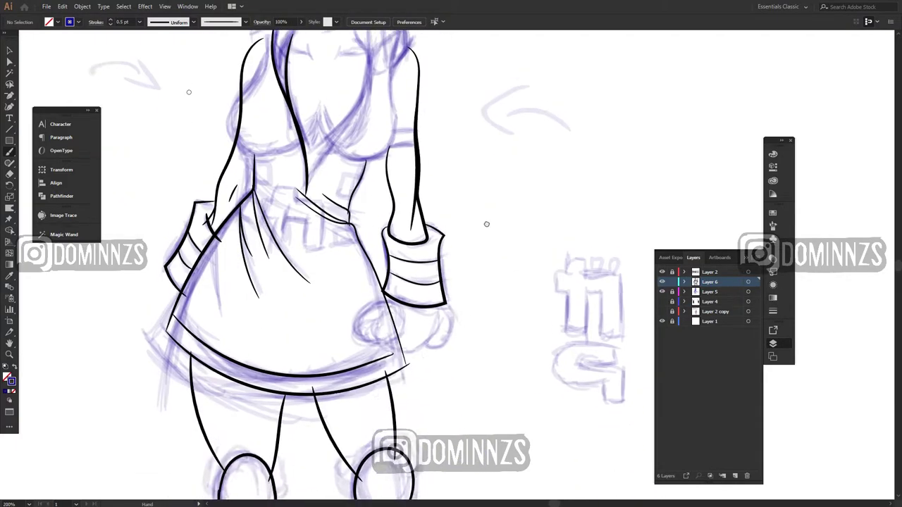
Step: Ink both edges of the V-neckline from the neck down to the point above the belt
key(ctrl+equal)
drag(364, 140, 371, 310)
key(ctrl+minus)
ctrl+click(317, 304)
drag(322, 345, 379, 177)
key(ctrl+z)
key(ctrl+z)
drag(393, 212, 392, 221)
key(ctrl+z)
mouse_move(315, 185)
mouse_down()
mouse_move(320, 315)
mouse_move(319, 306)
mouse_up()
drag(368, 183, 337, 310)
Step: Remove the skirt's left contour and redraw it from the waist down to the hem
scroll(203, 257, down, 3)
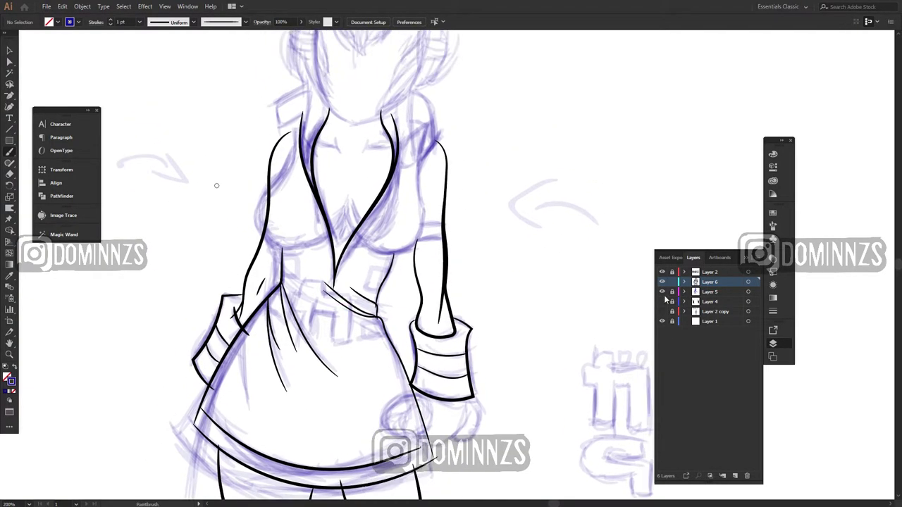
scroll(205, 155, up, 3)
key(ctrl+z)
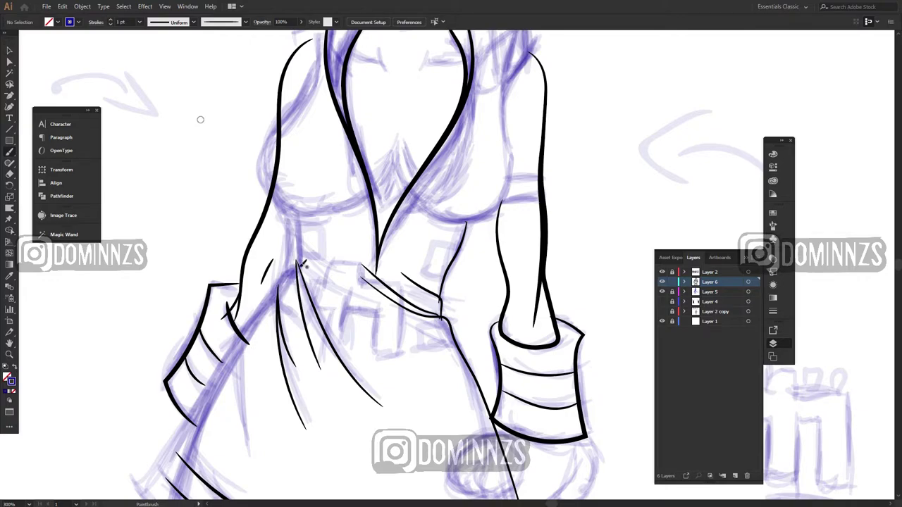
drag(297, 261, 163, 486)
drag(336, 293, 308, 295)
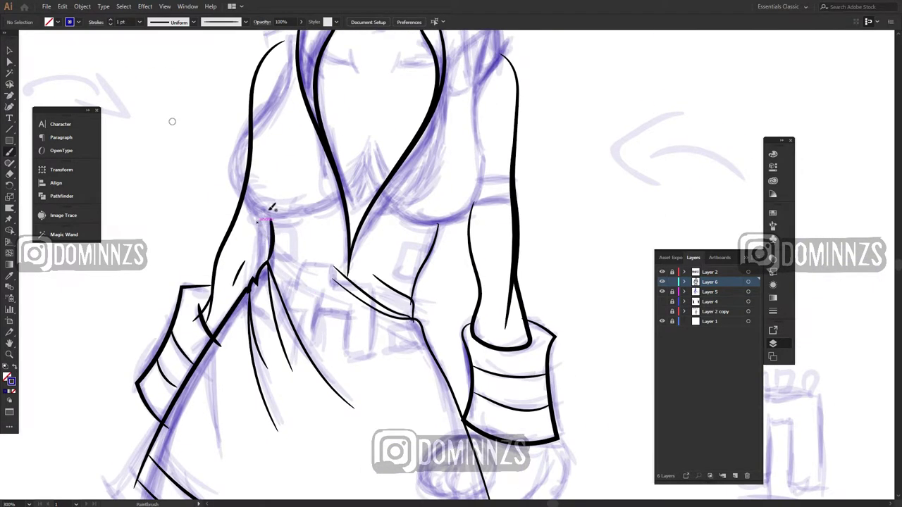
Step: Ink the bodice's left contour from the shoulder around the bust to the waist
scroll(272, 208, up, 4)
drag(271, 338, 268, 339)
scroll(293, 319, down, 1)
scroll(294, 318, right, 1)
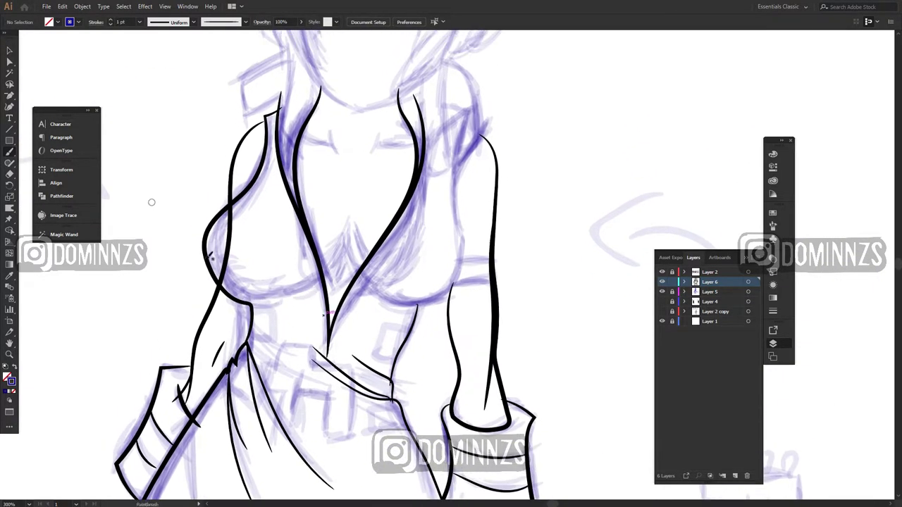
scroll(519, 85, up, 3)
scroll(519, 84, right, 4)
Step: Set the stroke to 0.5 pt and ink the collar flap on the left shoulder and the pointed sleeve on the right shoulder
click(140, 22)
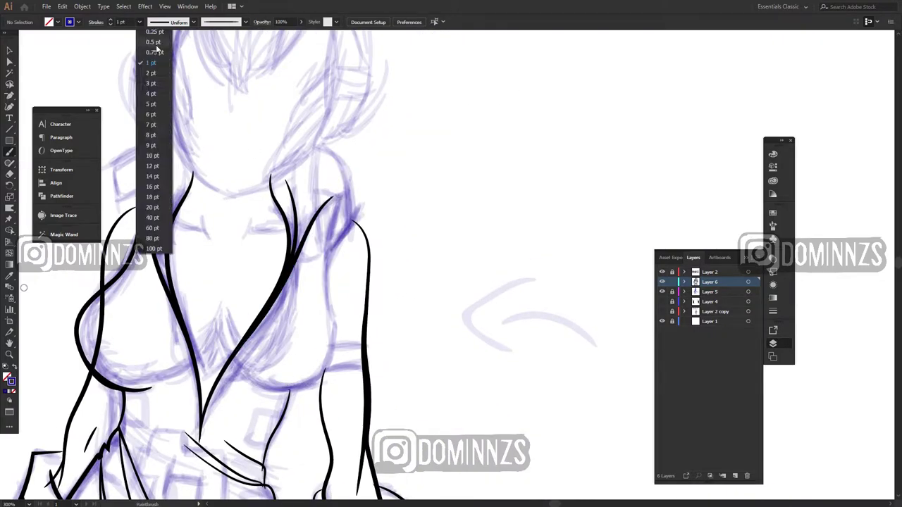
click(154, 42)
scroll(92, 332, up, 2)
scroll(203, 294, up, 5)
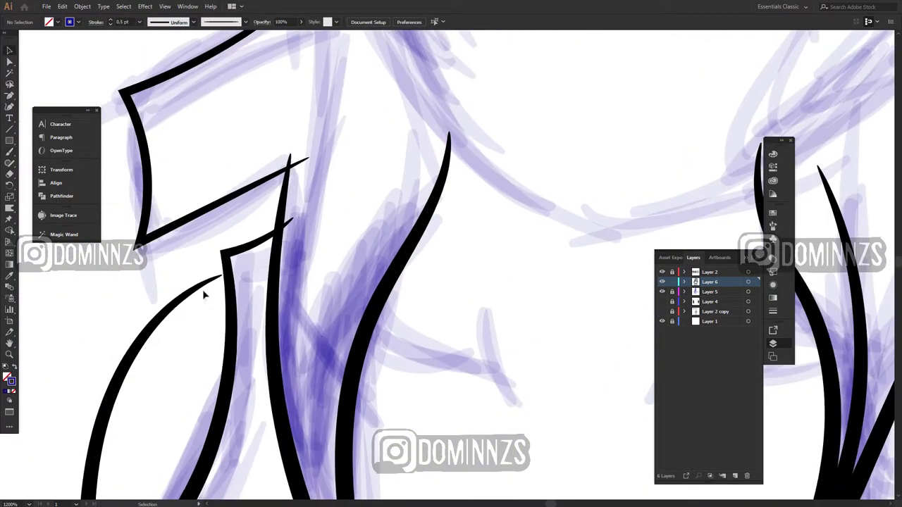
ctrl+click(202, 286)
key(ctrl+minus)
key(ctrl+minus)
key(ctrl+minus)
key(ctrl+minus)
mouse_move(471, 364)
mouse_down()
mouse_move(430, 415)
mouse_move(581, 288)
mouse_up()
ctrl+click(215, 217)
key(ctrl+shift+a)
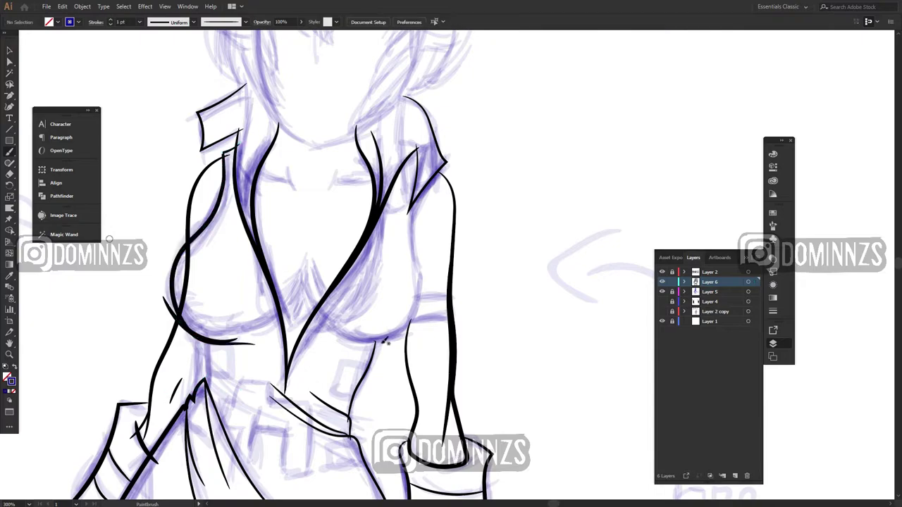
Step: Ink the bodice's jagged left waist edge from under the bust down to the skirt
ctrl+click(211, 216)
mouse_move(179, 252)
mouse_down()
mouse_move(236, 342)
mouse_move(205, 379)
mouse_up()
ctrl+click(209, 453)
Step: Set the stroke to 0.5 pt and ink the short fold lines at the left waist and the right side above the belt
click(139, 22)
click(154, 43)
drag(313, 362, 285, 272)
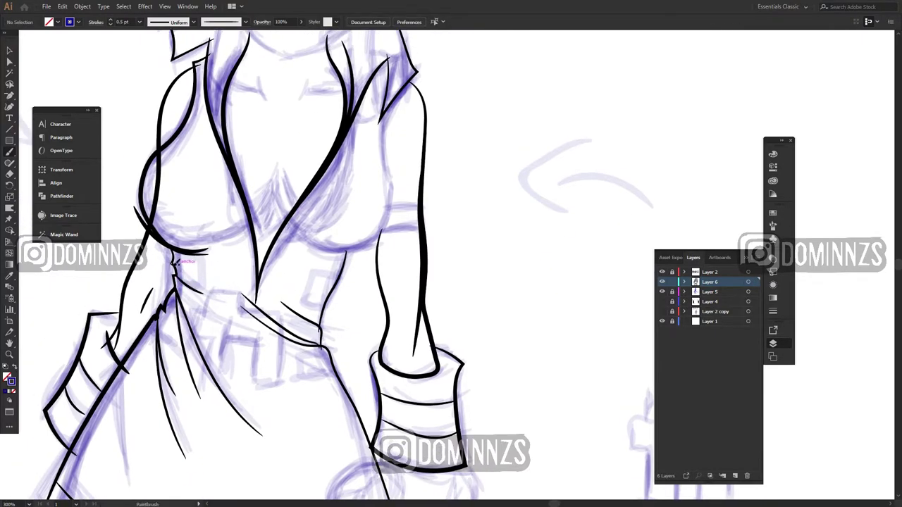
scroll(176, 261, up, 1)
scroll(254, 274, down, 4)
scroll(281, 280, right, 1)
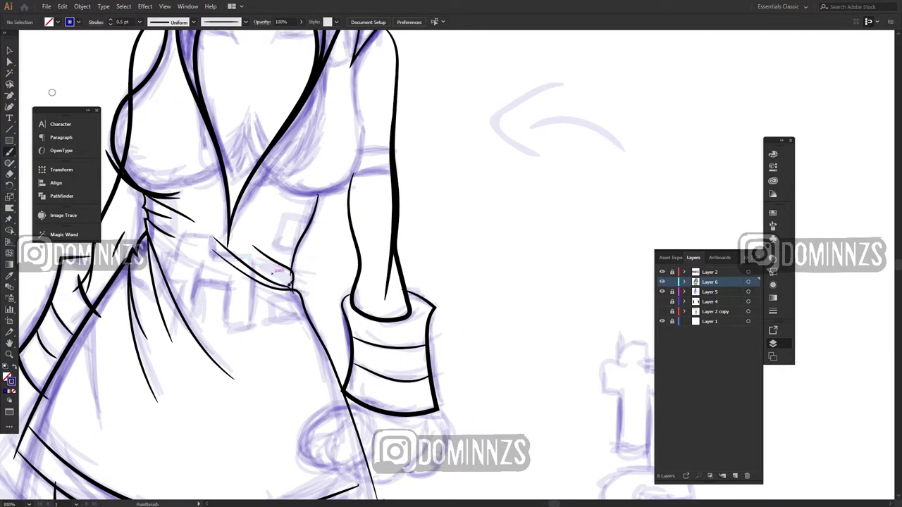
drag(243, 251, 292, 286)
Step: Delete the left bust contour and ink the right bust contour from under the sleeve around toward the V-neckline
key(v)
drag(387, 223, 509, 385)
click(279, 355)
click(392, 403)
key(ctrl+minus)
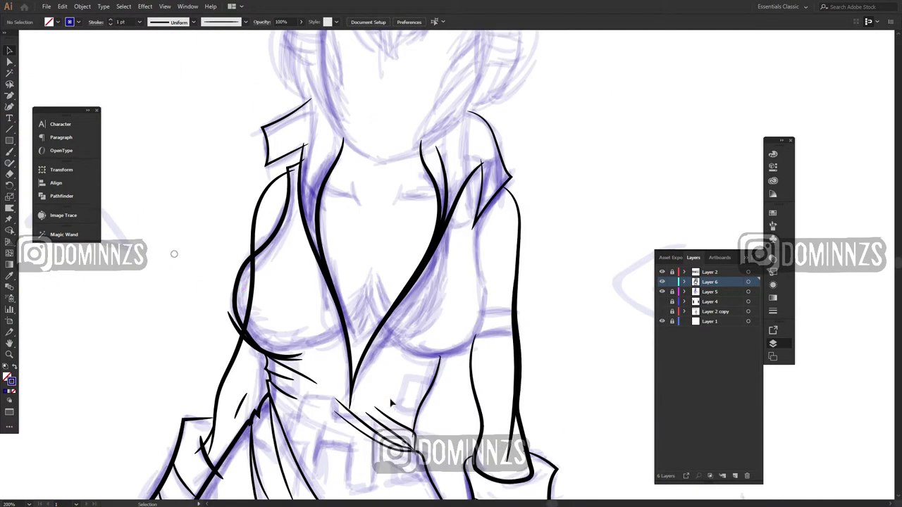
click(251, 291)
key(b)
key(Delete)
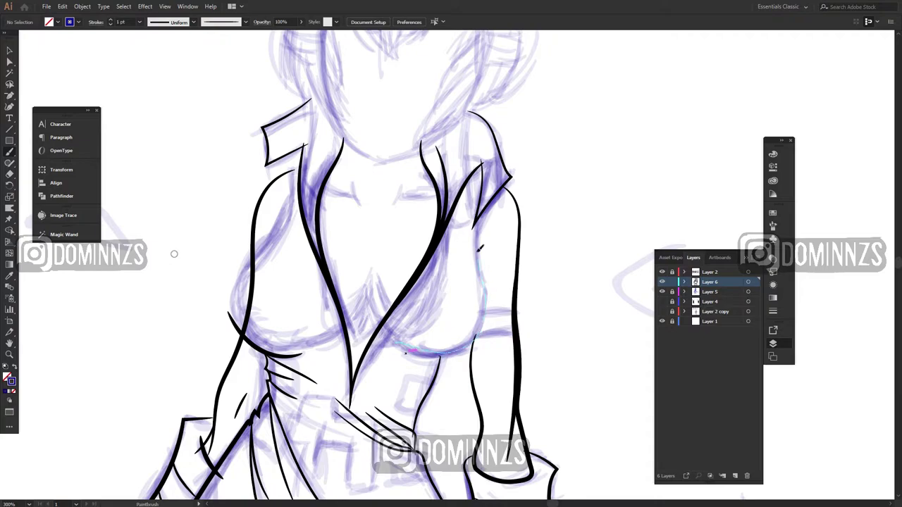
drag(437, 350, 396, 346)
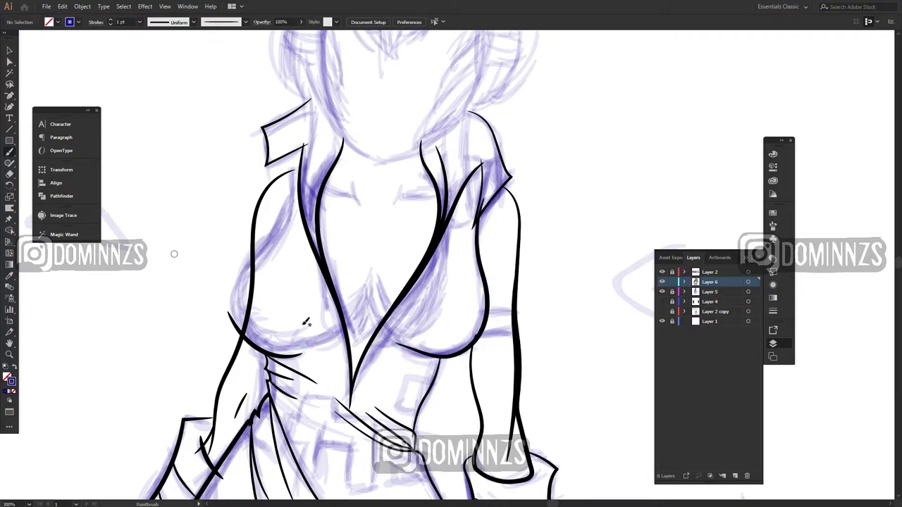
Step: Redraw the left bust contour as one 1 pt stroke from the shoulder to under the bust and delete the old lower curve
mouse_move(311, 346)
mouse_down()
mouse_move(302, 169)
mouse_move(295, 184)
mouse_move(293, 163)
mouse_up()
key(ctrl+z)
key(ctrl+z)
key(ctrl+z)
key(ctrl+z)
mouse_move(258, 261)
mouse_down()
mouse_move(293, 164)
mouse_move(317, 160)
mouse_up()
drag(345, 162, 341, 112)
ctrl+click(281, 304)
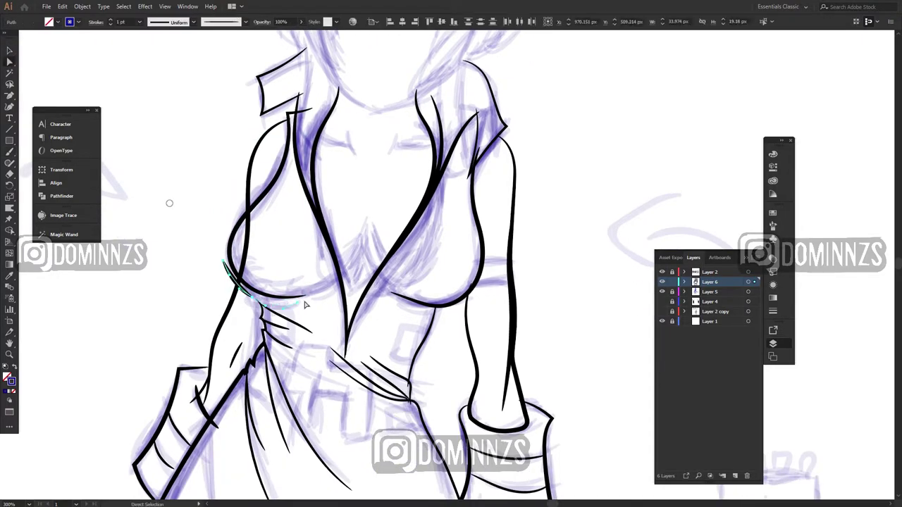
key(Delete)
Step: Ink a thin crease just below the left bust contour
ctrl+click(296, 323)
ctrl+click(280, 300)
drag(309, 302, 243, 284)
ctrl+click(263, 308)
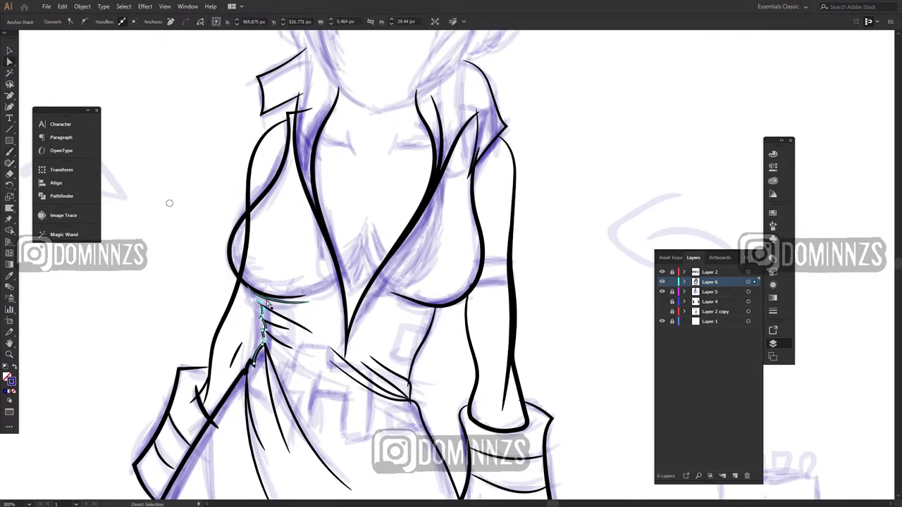
key(Delete)
key(ctrl+z)
key(ctrl+z)
key(ctrl+z)
Step: Ink a short 0.5 pt crease beneath the right bust contour
drag(169, 203, 275, 131)
scroll(183, 76, down, 2)
drag(500, 243, 529, 262)
scroll(305, 150, up, 2)
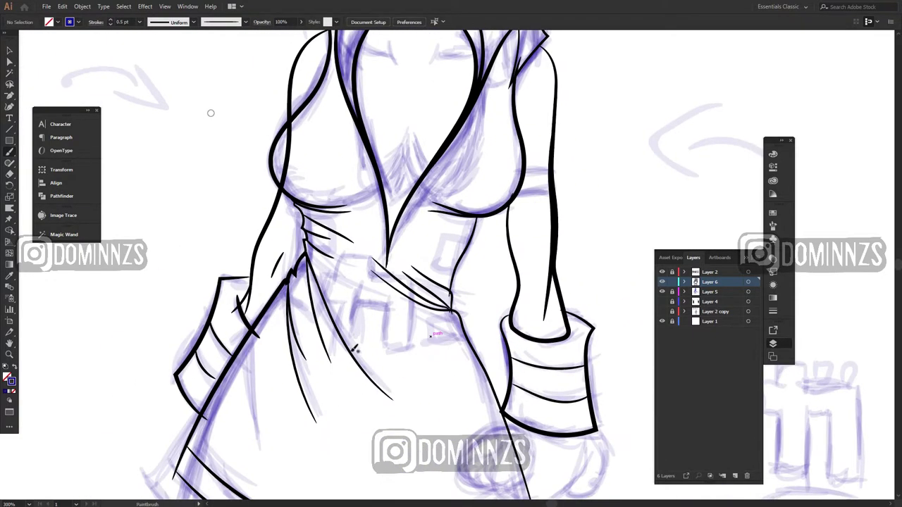
Step: Ink the blocky buckle outline at the centre of the belt, reducing the stroke to 0.25 pt
scroll(420, 291, up, 2)
drag(393, 444, 398, 306)
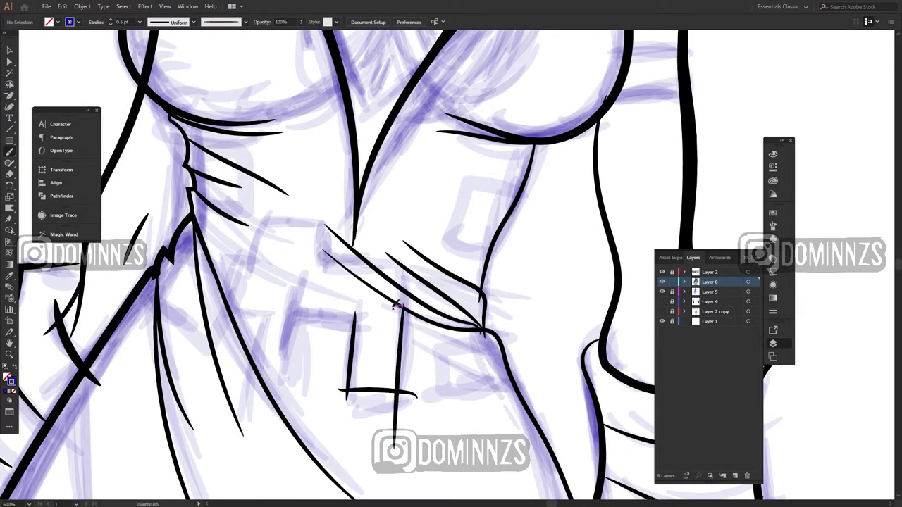
drag(297, 328, 303, 258)
drag(303, 236, 279, 334)
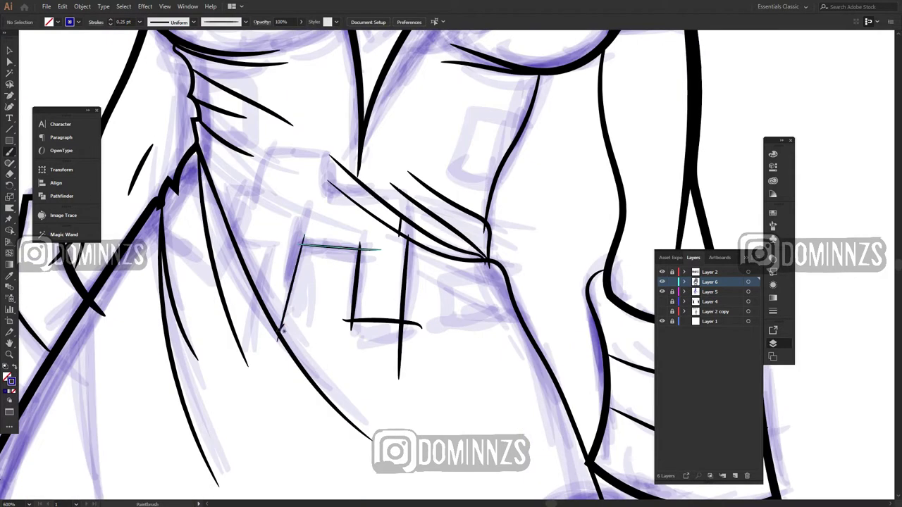
mouse_move(391, 208)
mouse_down()
mouse_move(381, 198)
mouse_move(406, 213)
mouse_up()
mouse_move(387, 180)
mouse_down()
mouse_move(383, 215)
mouse_move(437, 217)
mouse_up()
drag(304, 206, 325, 209)
drag(306, 202, 290, 247)
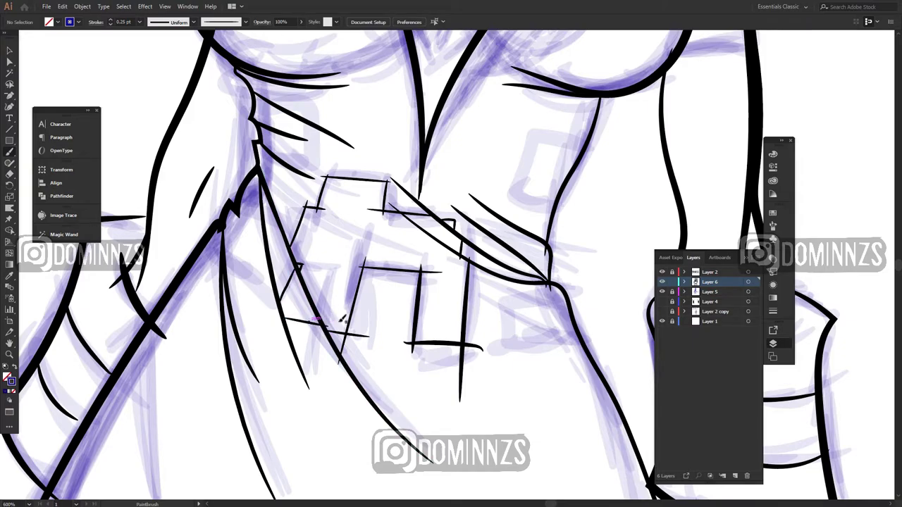
Step: Ink the small rectangular details along the right and left sides of the waist at 0.25 pt
drag(528, 367, 507, 403)
scroll(469, 328, down, 3)
scroll(413, 303, up, 2)
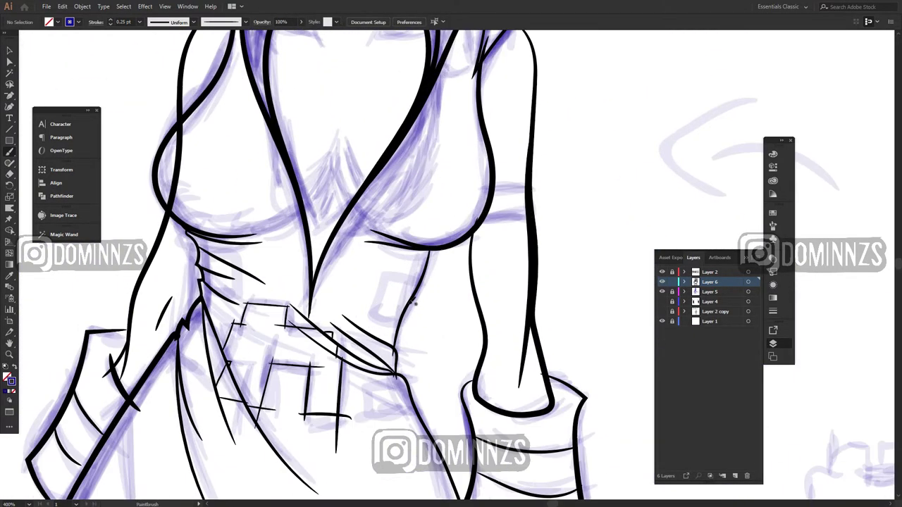
drag(386, 271, 421, 284)
scroll(407, 324, down, 2)
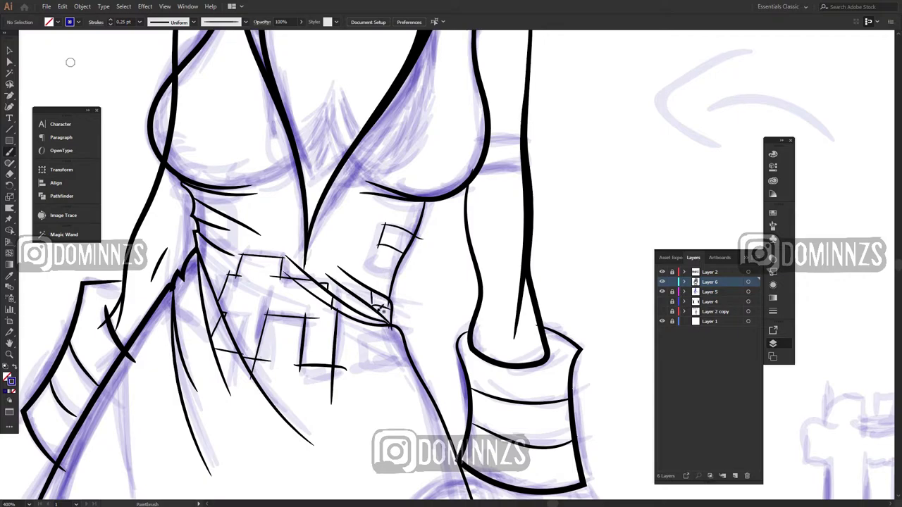
drag(378, 283, 390, 286)
drag(414, 286, 502, 317)
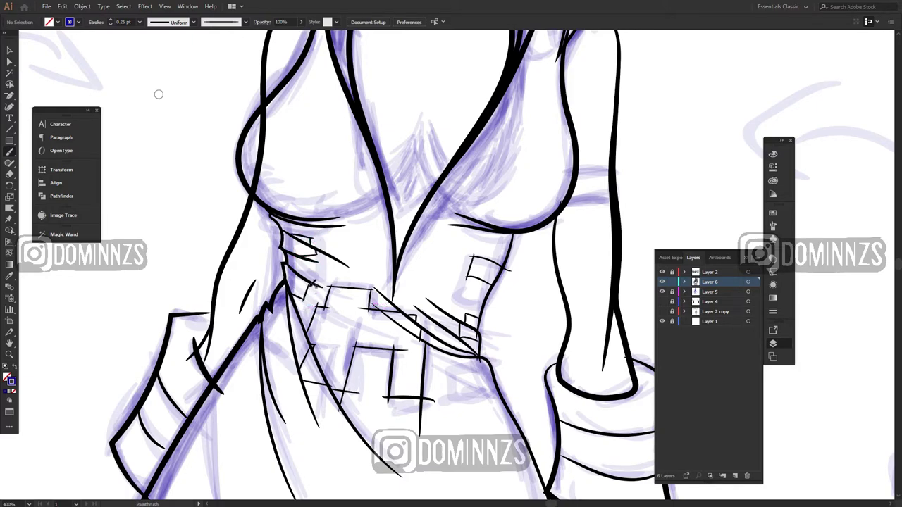
Step: Ink both collarbone lines inside the open neckline at 0.25 pt
drag(532, 422, 510, 362)
key(ctrl+minus)
mouse_move(434, 51)
mouse_down()
mouse_move(383, 169)
mouse_move(372, 294)
mouse_move(402, 289)
mouse_up()
key(ctrl+equal)
mouse_move(498, 184)
mouse_down()
mouse_move(463, 317)
mouse_move(503, 313)
mouse_up()
Step: Ink the pointed hair strands running down the left side of the face
drag(284, 373, 245, 238)
drag(272, 315, 296, 334)
mouse_move(294, 333)
mouse_down()
mouse_move(278, 258)
mouse_move(296, 299)
mouse_up()
drag(296, 299, 282, 194)
mouse_move(305, 380)
mouse_down()
mouse_move(320, 350)
mouse_move(264, 241)
mouse_up()
Step: Ink the pointed bang strands on the left side of the forehead
mouse_move(390, 257)
mouse_down()
mouse_move(391, 310)
mouse_move(355, 377)
mouse_up()
drag(317, 333, 292, 189)
mouse_move(312, 206)
mouse_down()
mouse_move(317, 333)
mouse_move(310, 224)
mouse_up()
key(ctrl+z)
key(ctrl+z)
drag(328, 329, 310, 224)
drag(328, 330, 329, 293)
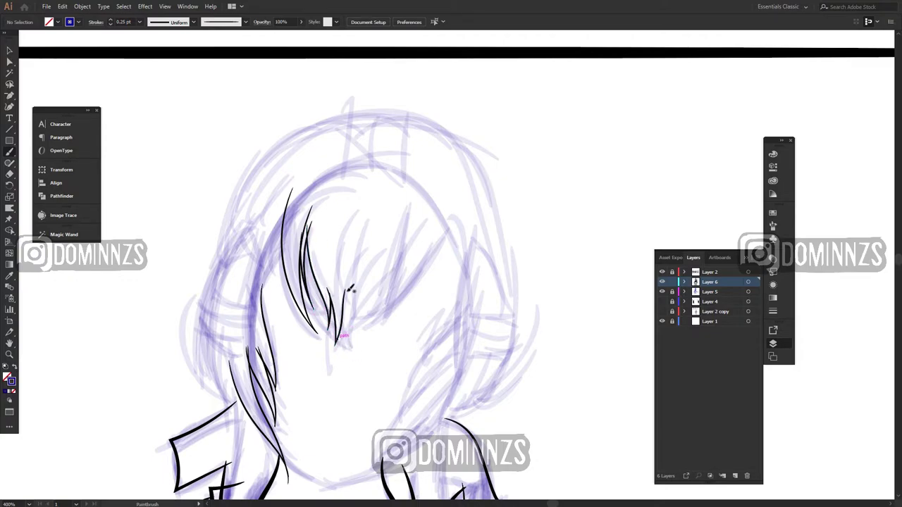
Step: Ink the pointed bang strands on the right side of the forehead
scroll(338, 276, down, 2)
scroll(342, 261, up, 1)
scroll(342, 261, right, 1)
drag(431, 187, 384, 266)
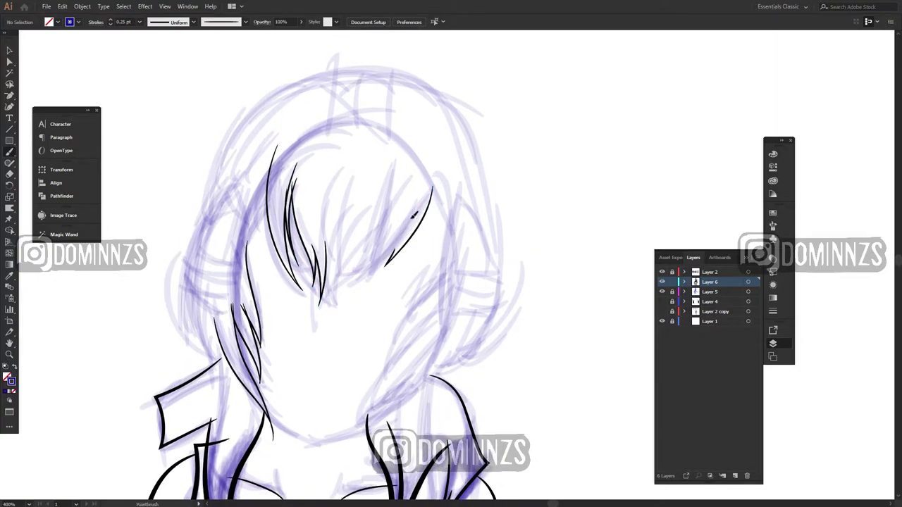
drag(402, 180, 363, 283)
drag(381, 231, 349, 300)
scroll(359, 309, down, 2)
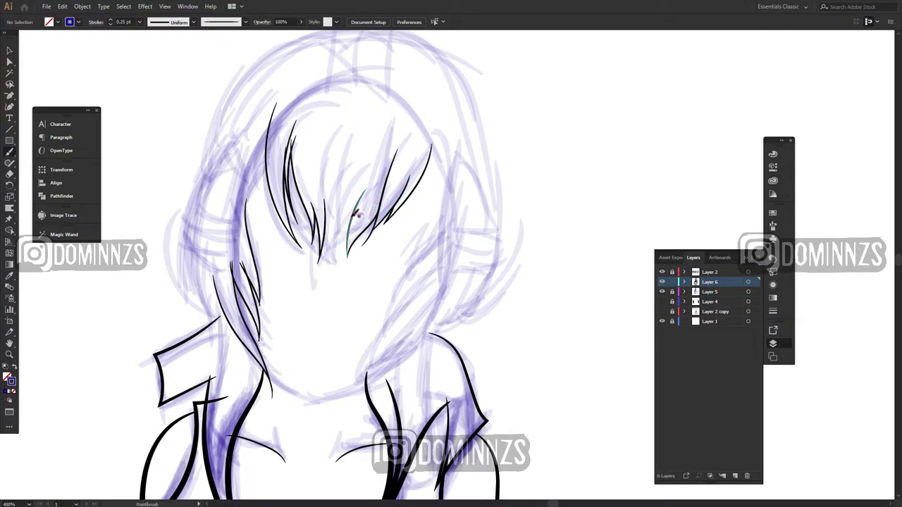
Step: Fill the middle of the bangs with long curved hair strands
mouse_move(362, 191)
mouse_down()
mouse_move(344, 259)
mouse_move(323, 172)
mouse_up()
key(ctrl+z)
drag(361, 122, 335, 211)
drag(306, 185, 315, 113)
Step: Ink the two short neck lines above the collarbones at 0.25 pt
drag(452, 181, 421, 143)
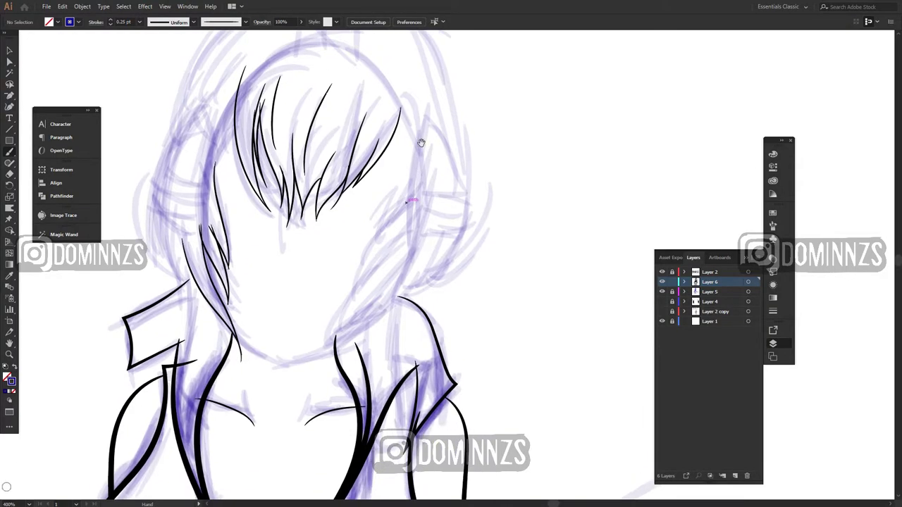
mouse_move(462, 269)
mouse_down()
mouse_move(492, 215)
mouse_move(484, 205)
mouse_up()
scroll(437, 296, down, 3)
Step: Hide the blue sketch on Layer 5 to check the line art, and show it again
click(662, 292)
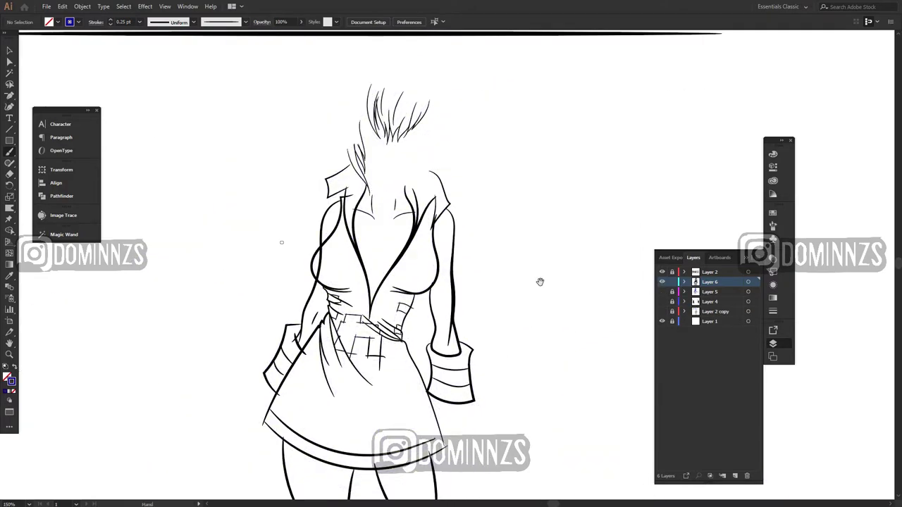
drag(540, 282, 530, 243)
click(661, 291)
Step: Show the body sketch on Layer 4 and ink the lower-leg contours below both knee pads at 1 pt
drag(521, 394, 521, 204)
click(661, 302)
key(v)
click(324, 222)
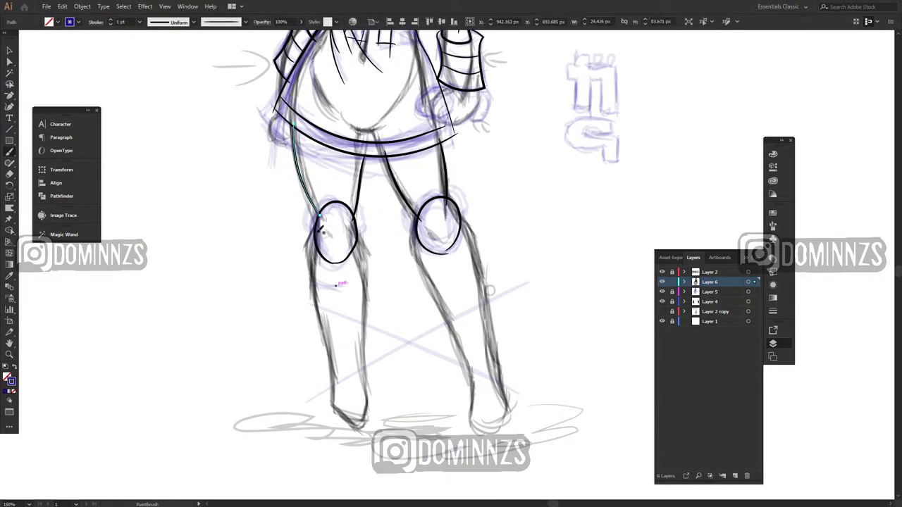
drag(315, 290, 305, 233)
drag(437, 302, 414, 226)
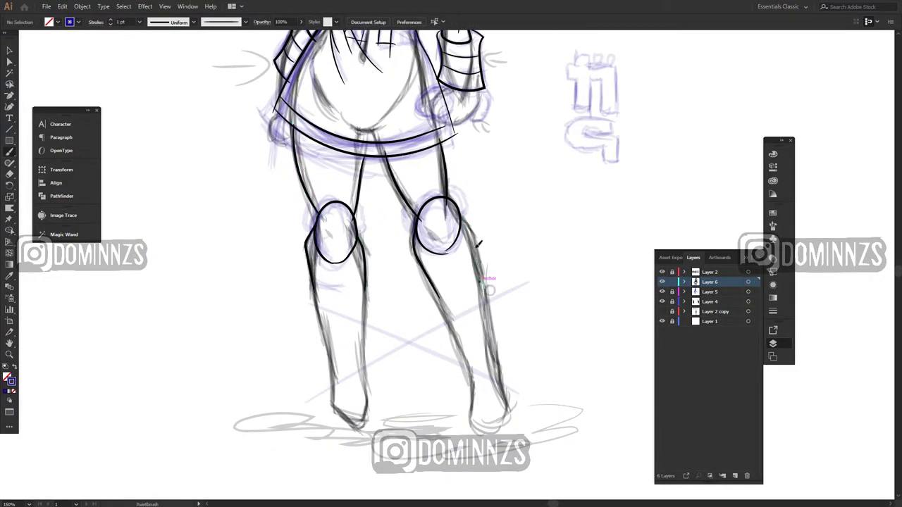
Step: Ink the two edges of the armband on the right upper arm
scroll(486, 281, up, 10)
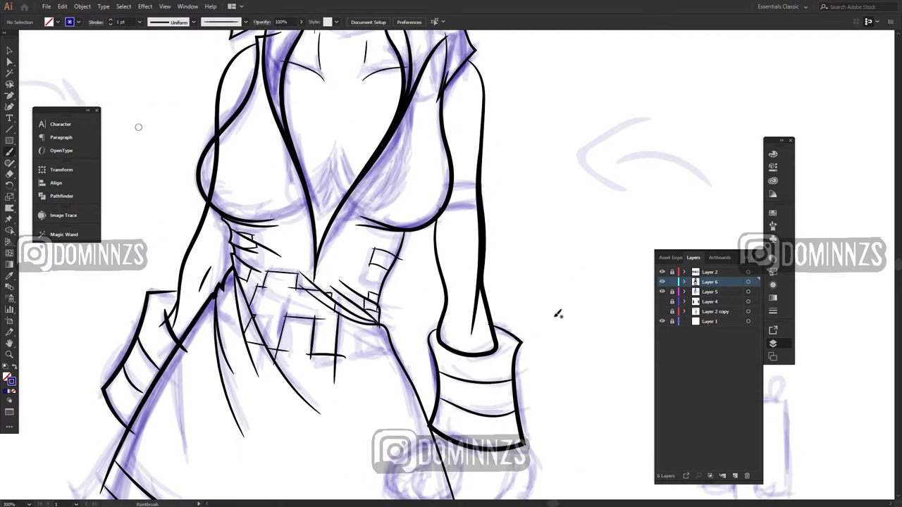
drag(426, 370, 456, 367)
drag(432, 346, 457, 347)
Step: Ink the short cleavage curves and a second line inside both neckline edges at 0.5 pt
drag(302, 382, 363, 308)
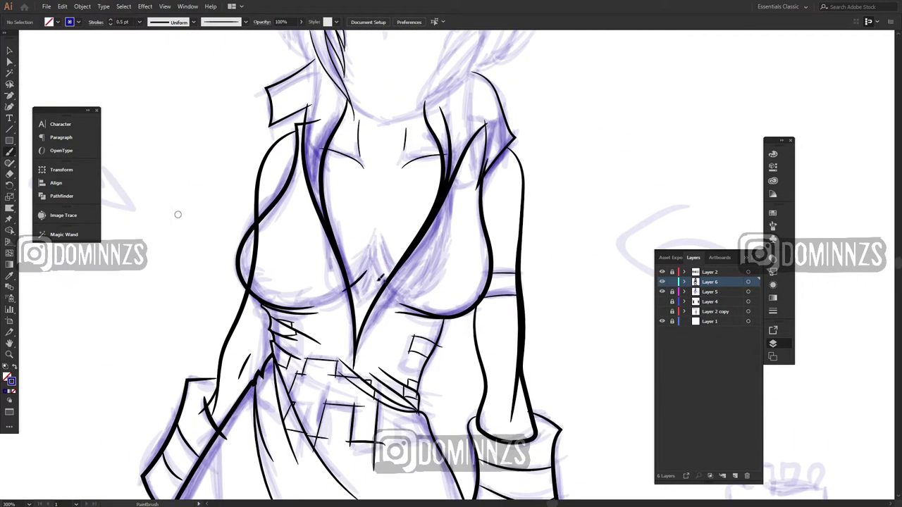
mouse_move(177, 214)
mouse_down()
mouse_move(111, 187)
mouse_move(94, 316)
mouse_up()
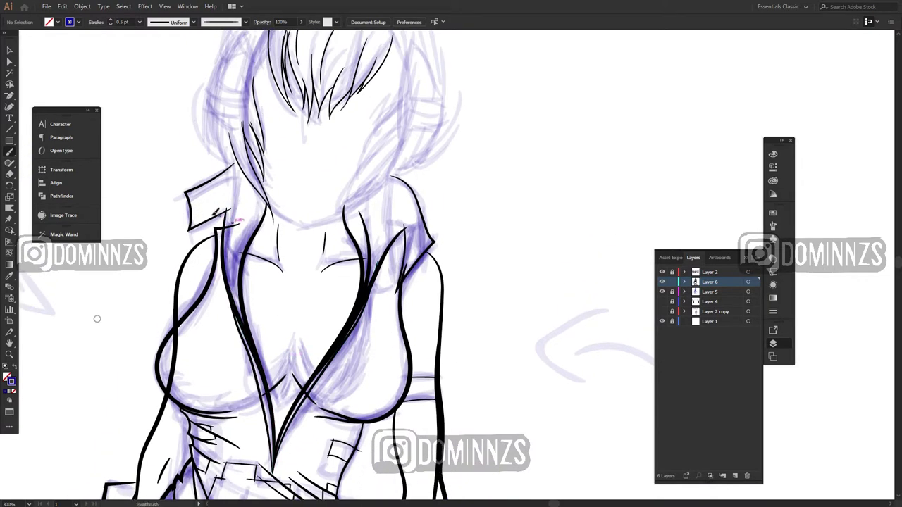
key(ctrl+z)
key(ctrl+z)
Step: Ink inner border lines on both collar flaps and a round button on the left flap
mouse_move(196, 222)
mouse_down()
mouse_move(213, 183)
mouse_move(258, 154)
mouse_move(236, 200)
mouse_up()
drag(402, 190, 427, 241)
mouse_move(459, 374)
mouse_down()
mouse_move(441, 283)
mouse_move(469, 341)
mouse_up()
drag(216, 162, 218, 162)
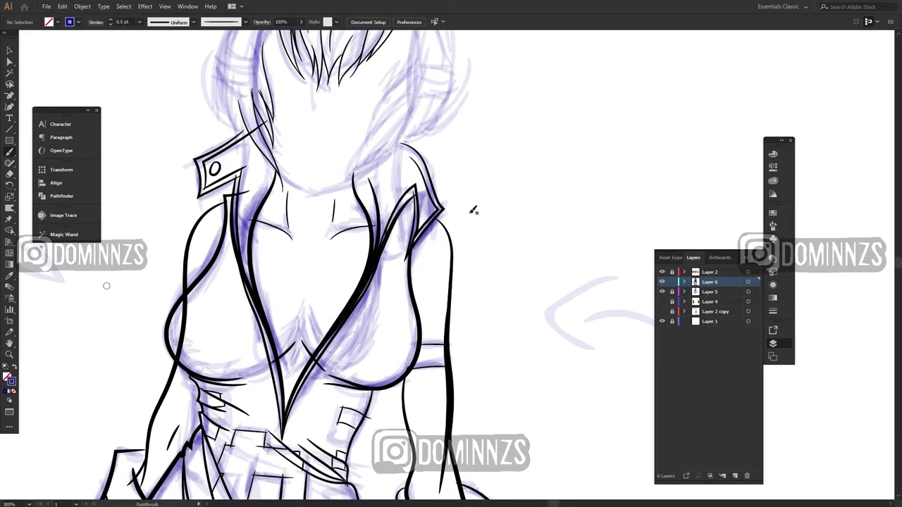
Step: Set the stroke of the skirt's right contour to 1 pt
mouse_move(482, 495)
mouse_down()
mouse_move(483, 274)
mouse_move(514, 283)
mouse_up()
key(v)
click(420, 301)
click(140, 22)
click(151, 65)
drag(467, 338, 461, 339)
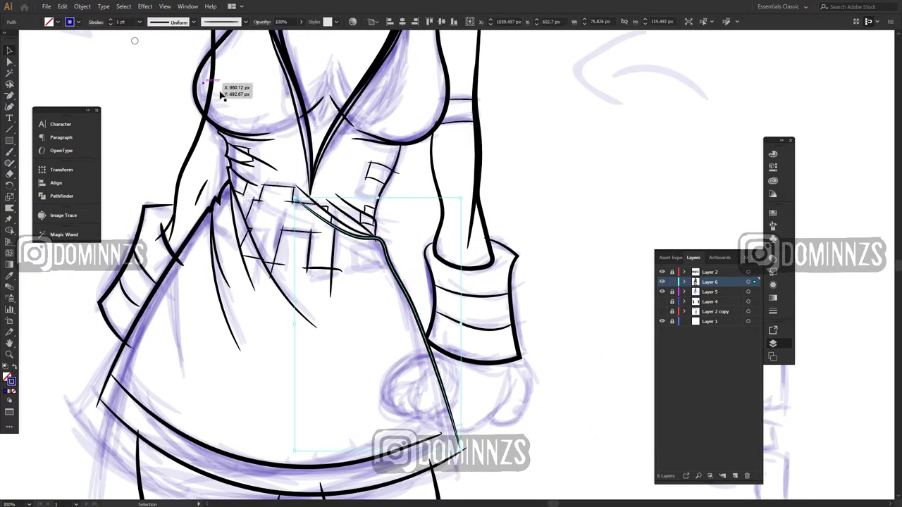
Step: Set the stroke of the bodice's right waist contour to 0.75 pt
drag(221, 94, 210, 118)
click(365, 229)
click(139, 22)
click(152, 65)
click(434, 233)
drag(435, 233, 425, 228)
scroll(425, 228, down, 2)
scroll(416, 212, up, 2)
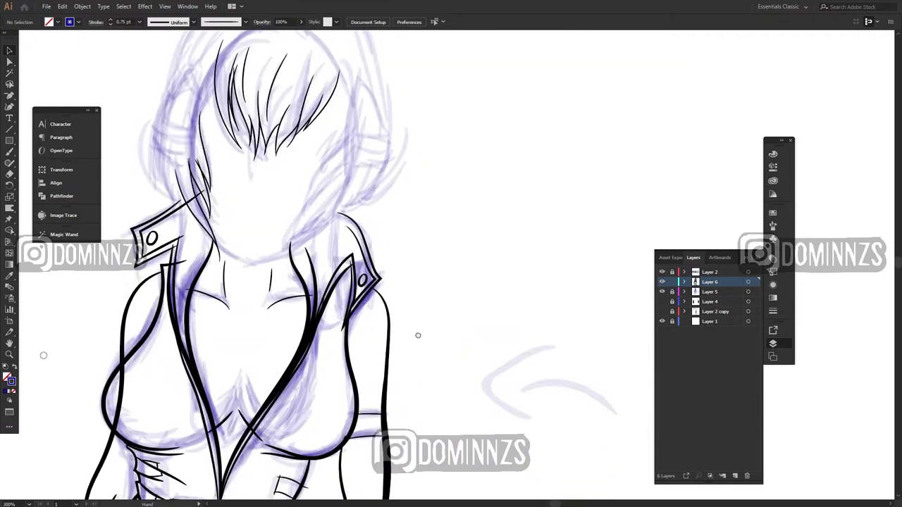
Step: Set the stroke to 0.5 pt
drag(416, 333, 494, 306)
drag(355, 250, 292, 285)
click(140, 23)
click(149, 46)
click(498, 302)
Step: Look over the inked figure from head to legs, checking the overall line art
key(ctrl+minus)
key(ctrl+minus)
key(ctrl+minus)
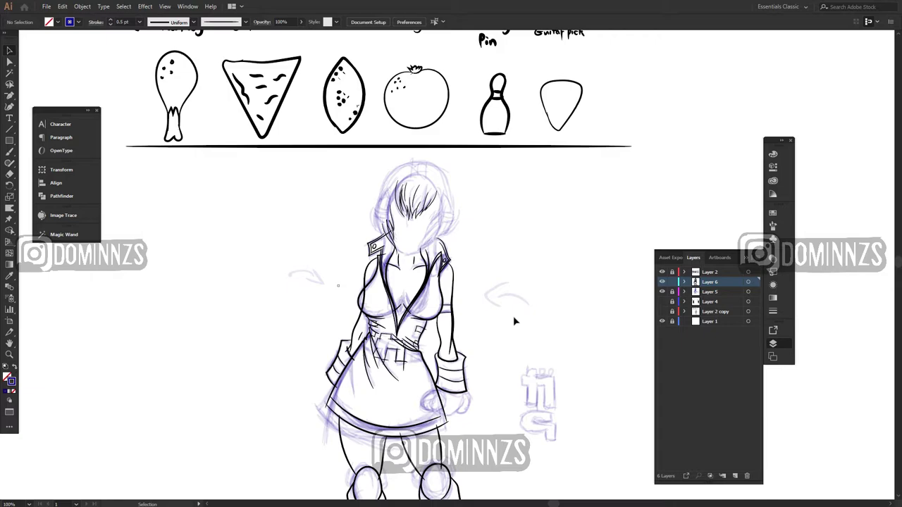
drag(527, 428, 513, 340)
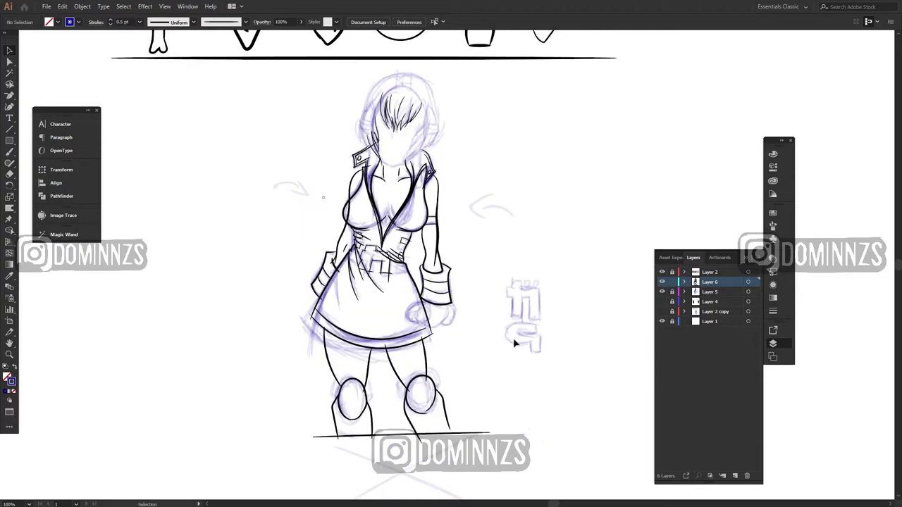
key(ctrl+plus)
key(ctrl+plus)
key(ctrl+plus)
drag(426, 95, 489, 302)
drag(547, 411, 540, 328)
drag(576, 154, 561, 417)
Step: Ink the outer arc over the top of the head and the curved left side piece at 0.5 pt
key(b)
scroll(561, 418, up, 2)
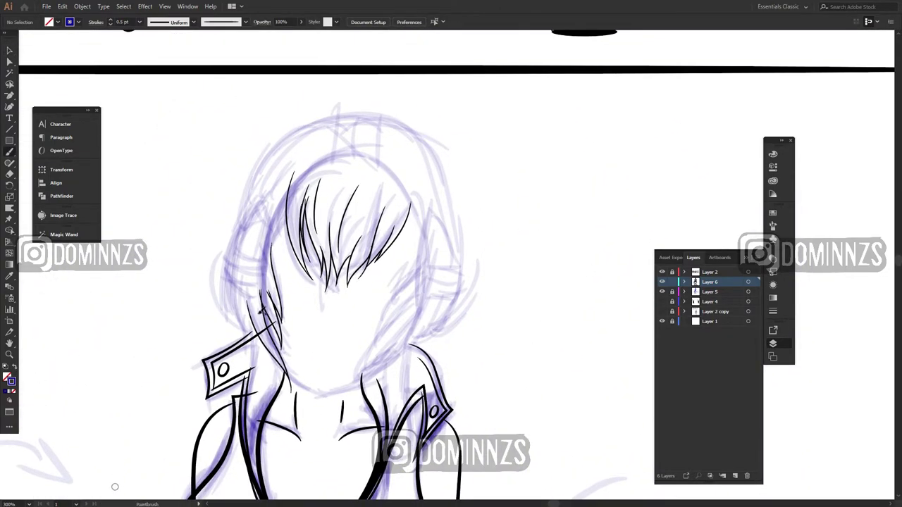
mouse_move(253, 318)
mouse_down()
mouse_move(438, 317)
mouse_move(288, 264)
mouse_up()
key(ctrl+z)
key(ctrl+z)
mouse_move(256, 273)
mouse_down()
mouse_move(266, 144)
mouse_move(270, 235)
mouse_move(463, 258)
mouse_up()
mouse_move(457, 245)
mouse_down()
mouse_move(430, 189)
mouse_move(421, 317)
mouse_up()
key(ctrl+z)
drag(435, 198, 428, 313)
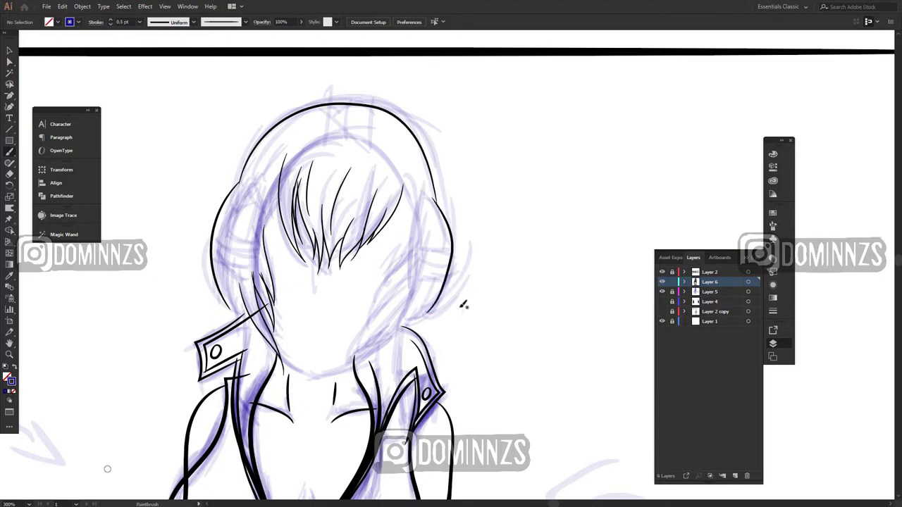
key(ctrl+z)
Step: Duplicate the left side arc of the headpiece, reflect it, and fit the copy to the right side of the head
key(v)
drag(216, 264, 467, 264)
right_click(515, 225)
mouse_move(544, 362)
click(652, 398)
key(Return)
drag(493, 314, 487, 317)
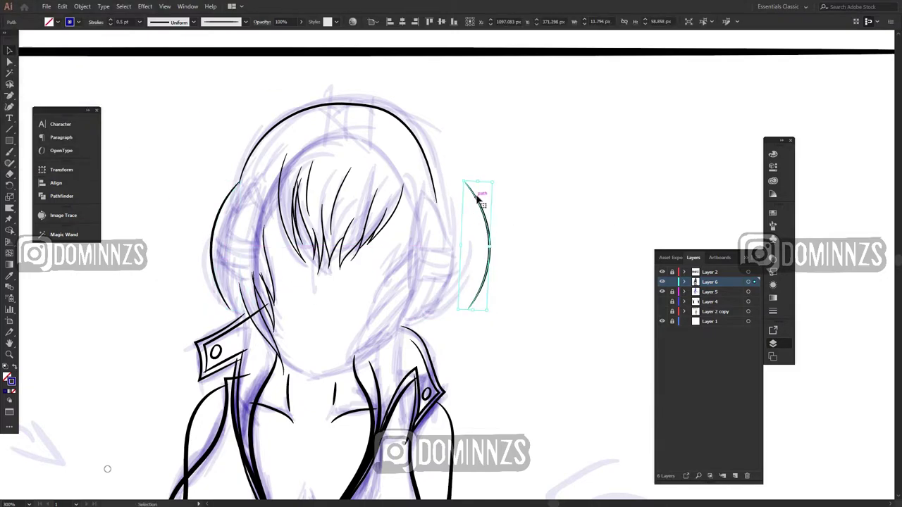
drag(477, 197, 450, 214)
click(494, 319)
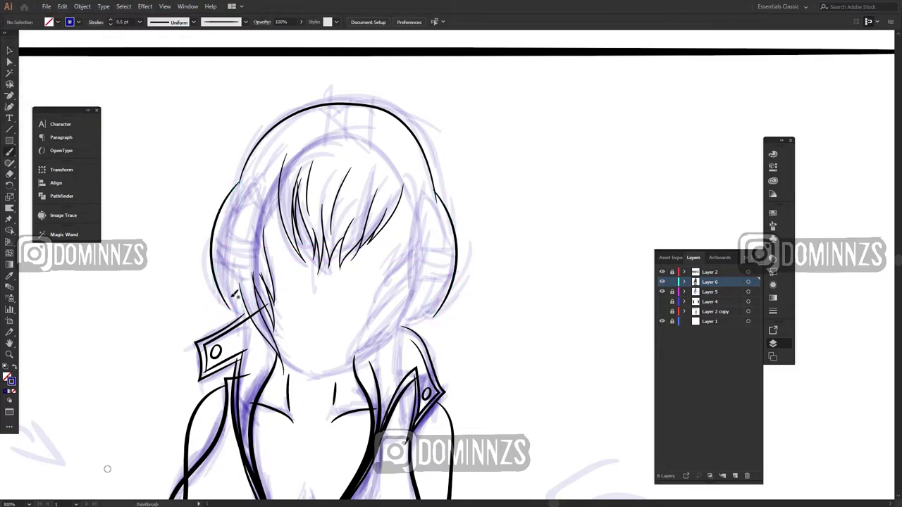
Step: Set the stroke to 0.25 pt and ink pointed hair strands sweeping outward on the left side of the head
key(ctrl+z)
ctrl+click(247, 290)
mouse_move(216, 258)
mouse_down()
mouse_move(255, 243)
mouse_move(274, 196)
mouse_up()
drag(233, 224, 267, 216)
drag(295, 191, 294, 194)
scroll(313, 183, up, 1)
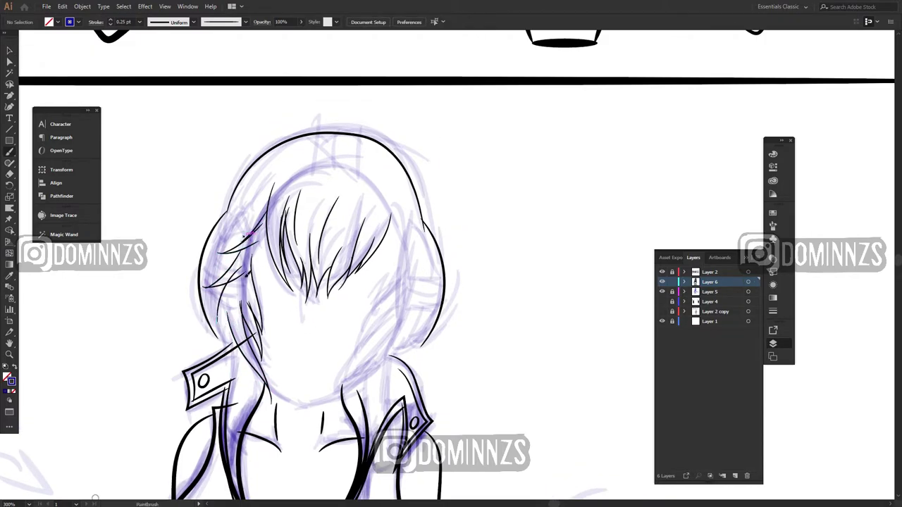
Step: Redraw the long lower hair strands along the left side of the face down toward the collar
key(ctrl+z)
drag(226, 303, 270, 401)
drag(329, 312, 326, 293)
key(ctrl+z)
drag(223, 285, 267, 382)
drag(255, 298, 236, 324)
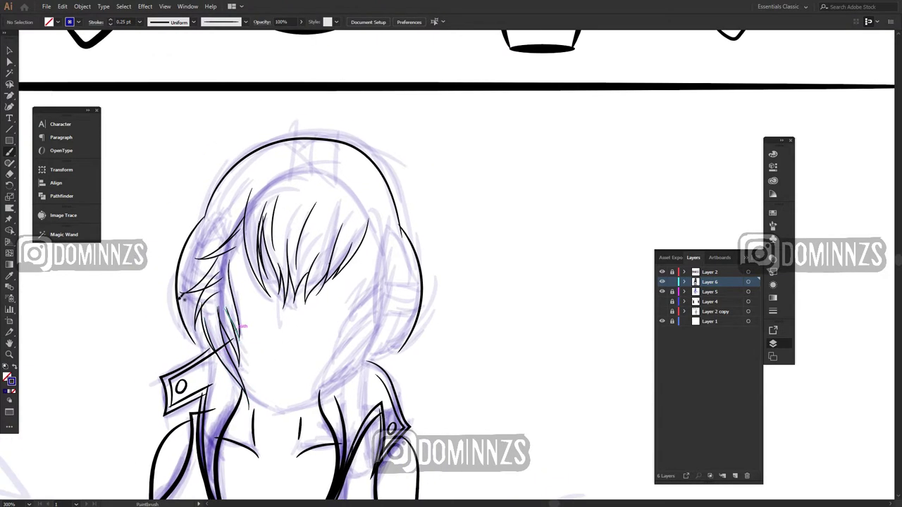
Step: Ink the inner panel of the left earpiece and thicken the headpiece's outer arcs to 1 pt
drag(193, 240, 183, 311)
key(v)
click(181, 283)
click(139, 22)
drag(213, 216, 197, 210)
drag(464, 334, 414, 310)
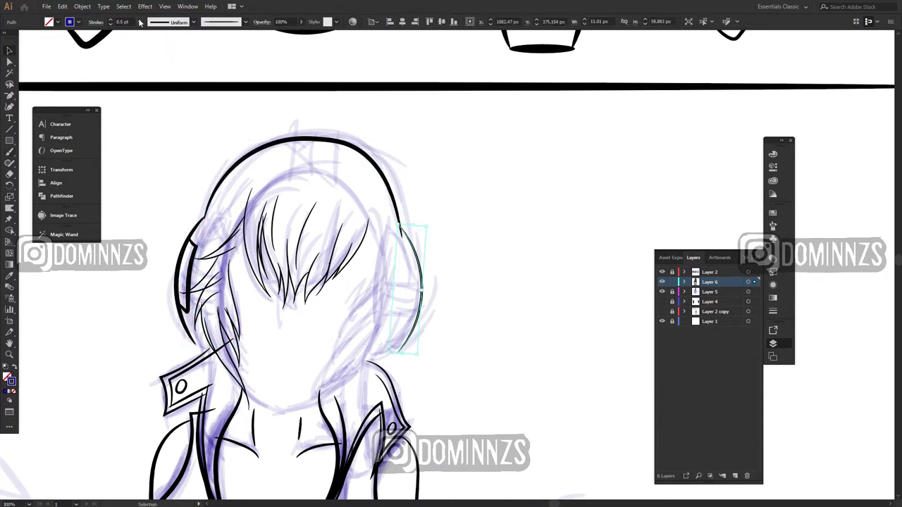
click(139, 22)
key(ctrl+minus)
key(ctrl+minus)
key(ctrl+plus)
key(ctrl+plus)
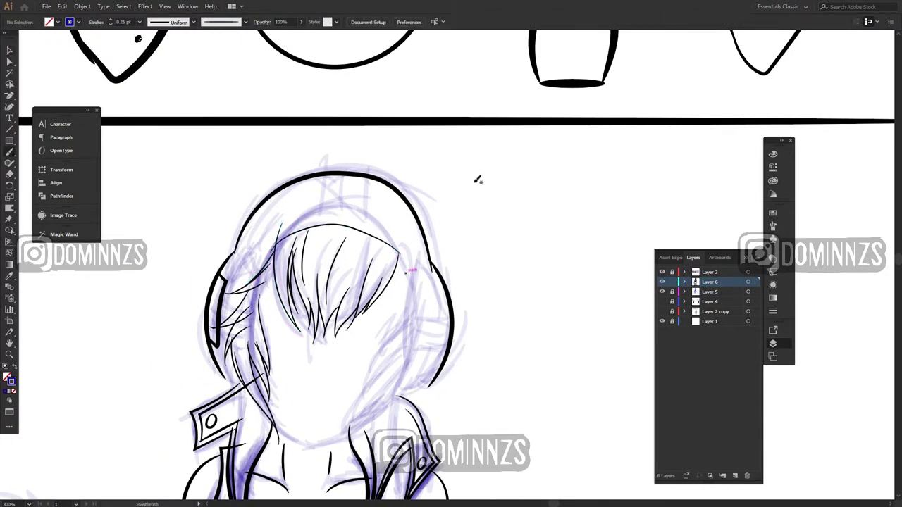
Step: Give the headband's inner arc above the fringe a 1 pt stroke
ctrl+click(358, 227)
click(140, 22)
click(151, 64)
ctrl+click(186, 71)
drag(390, 284, 388, 237)
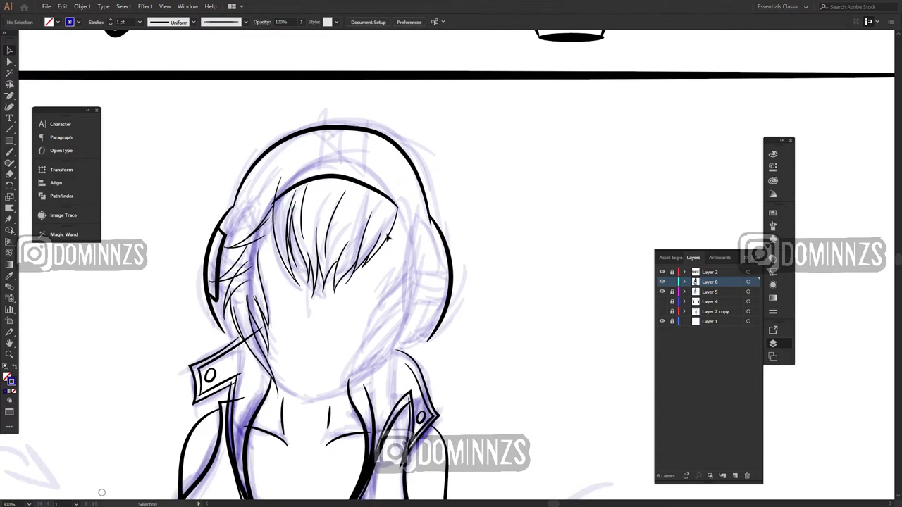
Step: Ink pointed hair strands down the right side of the face at 0.25 pt
ctrl+click(241, 285)
mouse_move(362, 356)
mouse_down()
mouse_move(406, 286)
mouse_move(370, 297)
mouse_up()
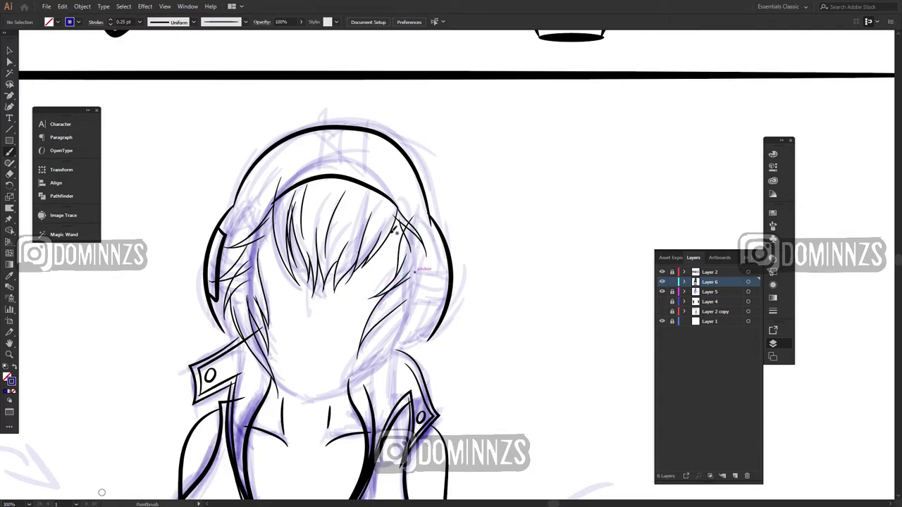
drag(407, 270, 392, 219)
ctrl+click(503, 247)
drag(495, 309, 493, 263)
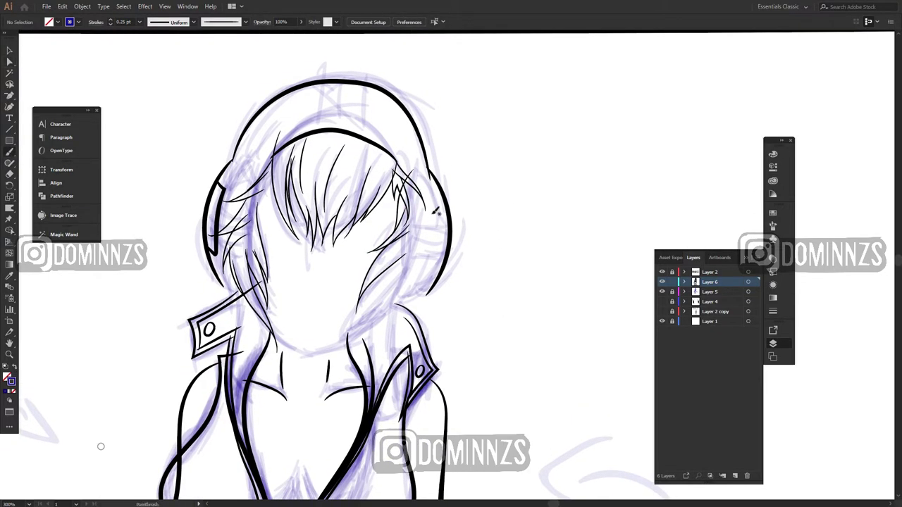
scroll(391, 318, up, 1)
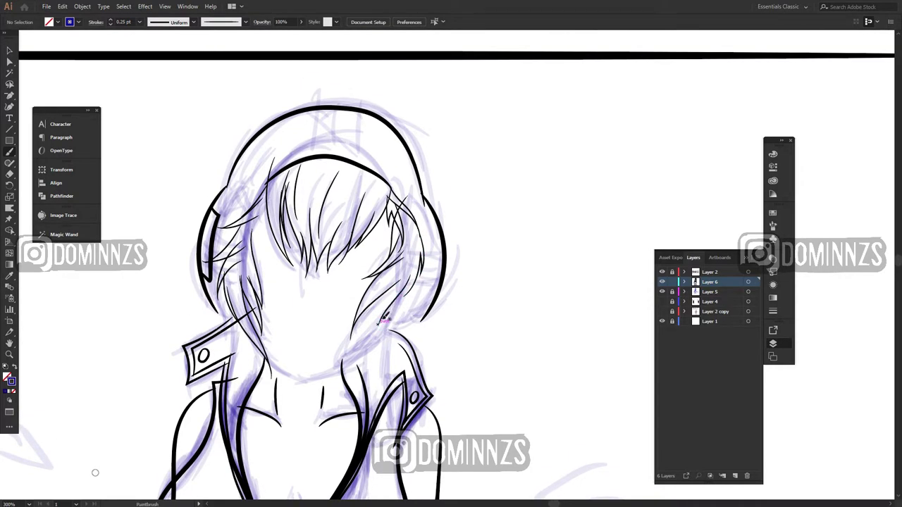
Step: Move the outer arcs of both earpieces inward and ink short lines closing their lower ends
ctrl+click(425, 317)
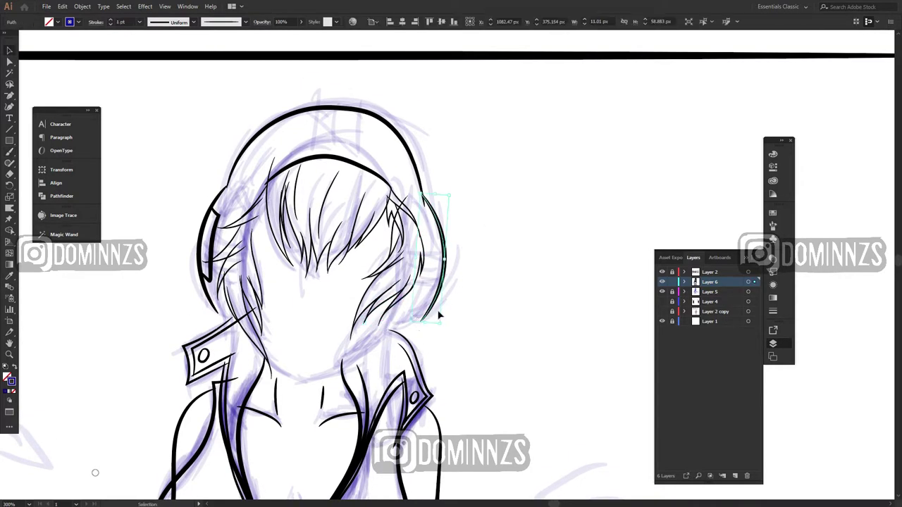
ctrl+click(439, 314)
key(v)
drag(443, 283, 433, 283)
click(507, 322)
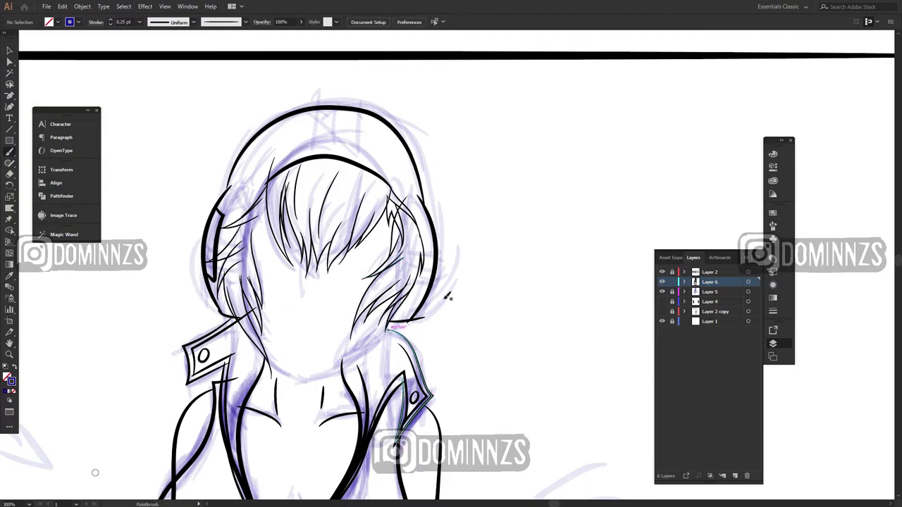
Step: Set the stroke to 0.75 pt and ink the pointed jawline and a centre line down the face
scroll(265, 264, up, 1)
scroll(437, 225, up, 2)
scroll(451, 265, down, 2)
drag(449, 300, 380, 498)
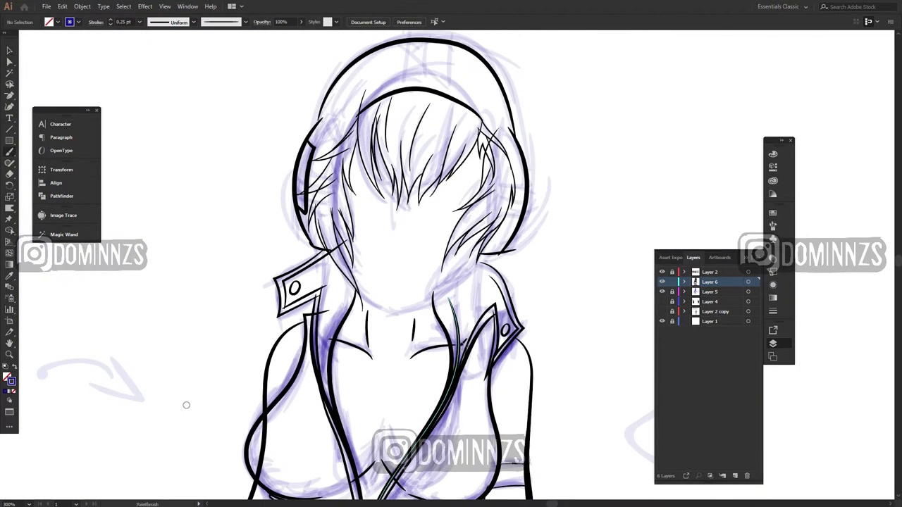
click(139, 21)
click(151, 55)
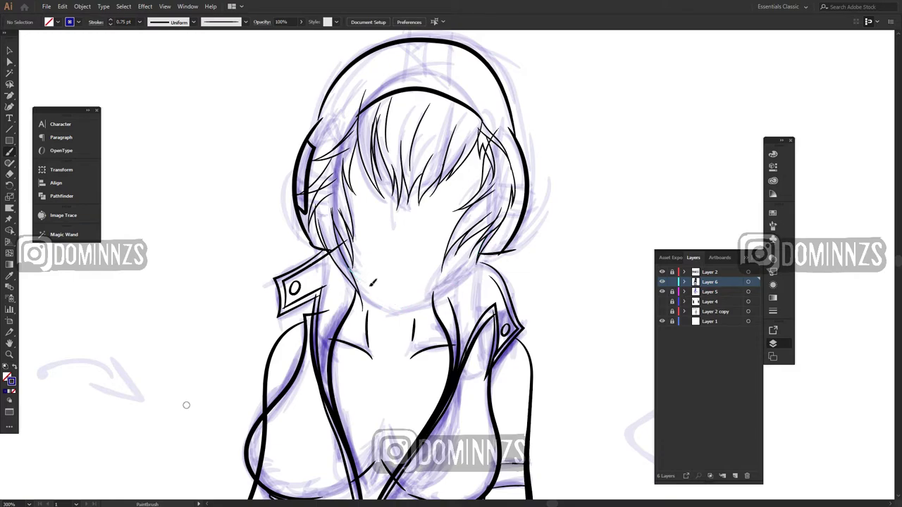
scroll(186, 405, down, 3)
scroll(231, 385, up, 3)
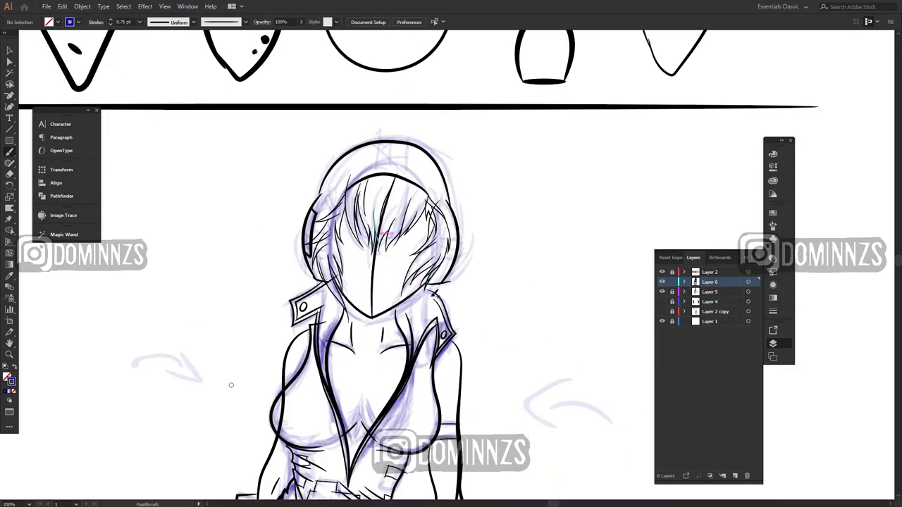
scroll(448, 267, up, 3)
Step: Adjust the thin hair strands overlapping the right side of the jawline
key(v)
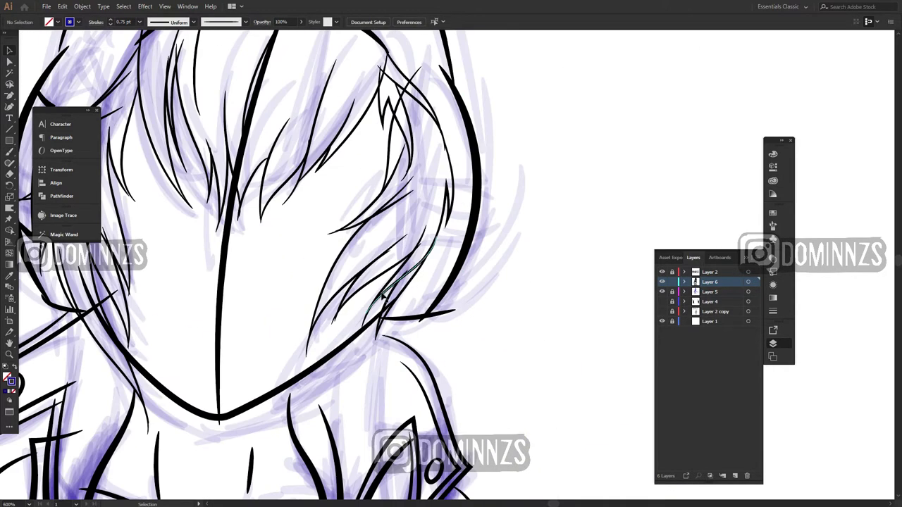
drag(437, 330, 455, 356)
drag(420, 296, 345, 343)
click(477, 327)
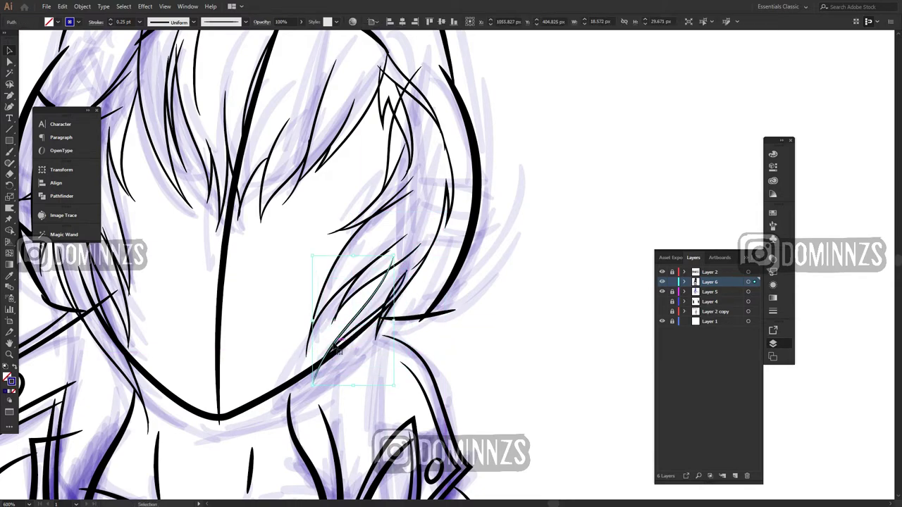
drag(419, 406, 421, 407)
click(495, 316)
Step: Ink the right earpiece's inner panel and two pairs of cross bands on the headband at 1 pt
key(ctrl+minus)
key(ctrl+minus)
key(ctrl+equal)
scroll(451, 265, up, 2)
click(174, 257)
key(b)
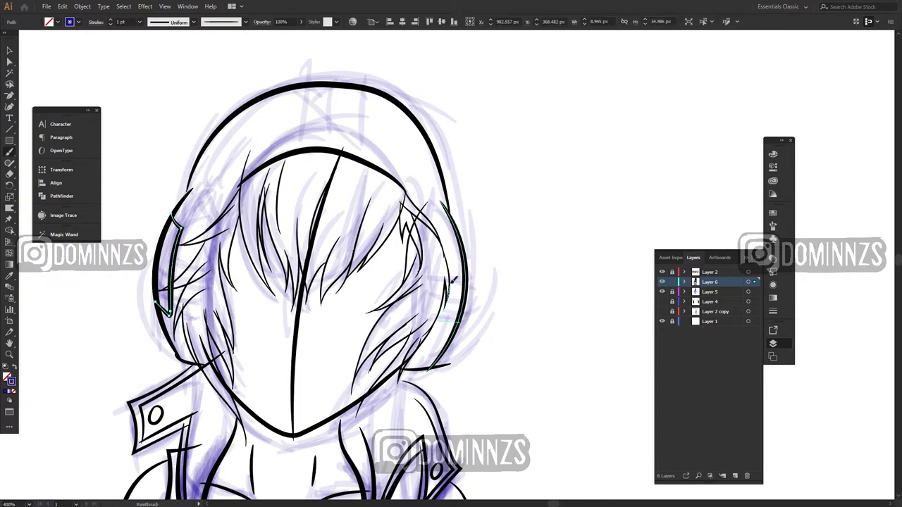
drag(453, 280, 458, 242)
drag(297, 149, 329, 219)
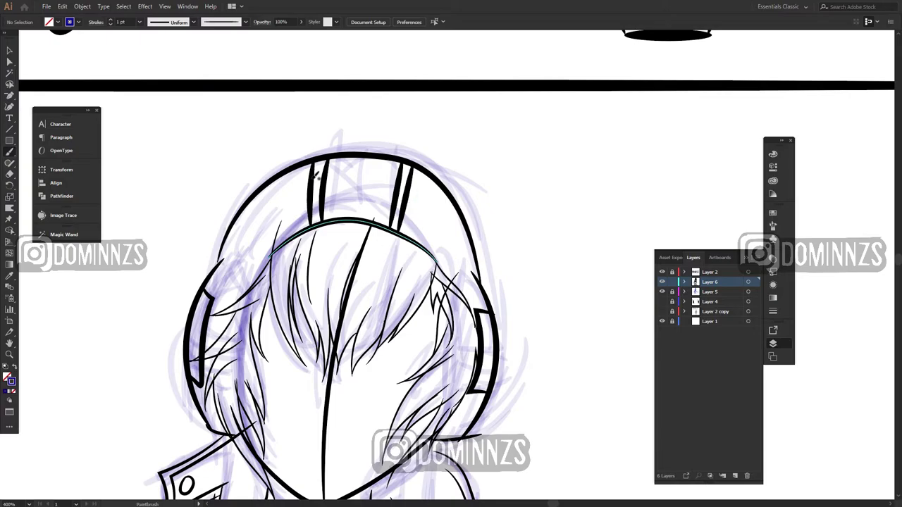
Step: Set the stroke to 0.5 pt and ink small side tabs on both knee pads
key(ctrl+minus)
key(ctrl+minus)
key(ctrl+minus)
key(ctrl+minus)
key(ctrl+minus)
key(ctrl+minus)
key(ctrl+equal)
key(ctrl+equal)
key(ctrl+equal)
key(ctrl+equal)
key(v)
key(ctrl+equal)
scroll(483, 300, down, 5)
key(ctrl+equal)
key(ctrl+equal)
click(412, 360)
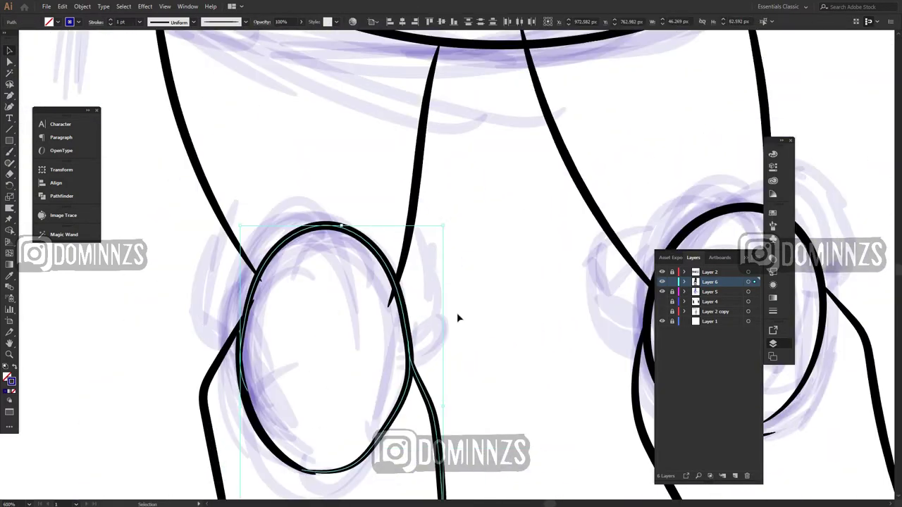
click(457, 318)
key(b)
click(140, 22)
click(157, 43)
drag(413, 369, 428, 298)
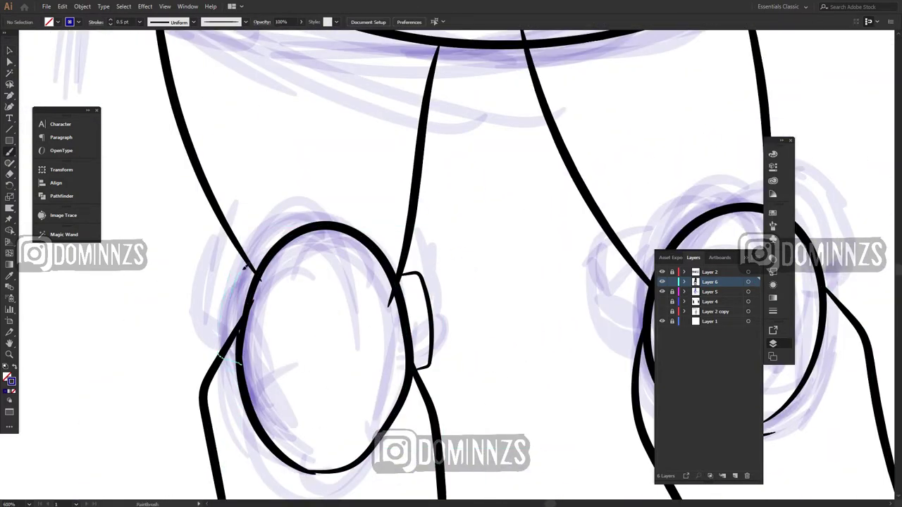
drag(243, 269, 258, 266)
drag(469, 395, 290, 400)
drag(473, 376, 477, 283)
drag(649, 353, 515, 371)
scroll(503, 356, down, 4)
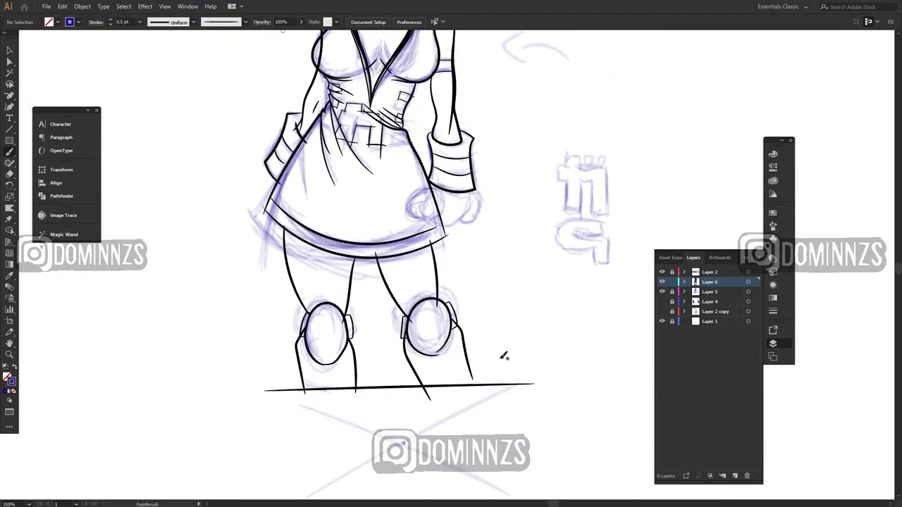
Step: Ink the blocky emblem with its curved hook outline on the front of the skirt at 0.5 pt
scroll(554, 372, up, 3)
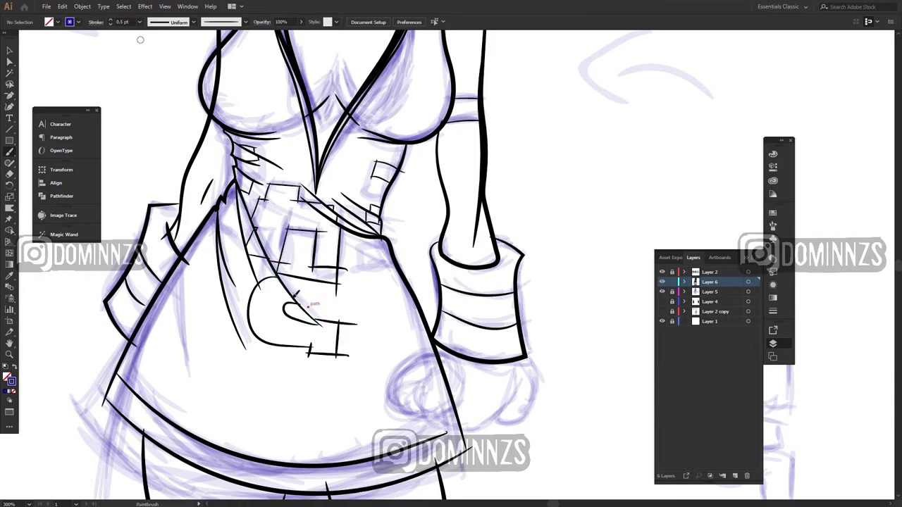
drag(374, 307, 417, 292)
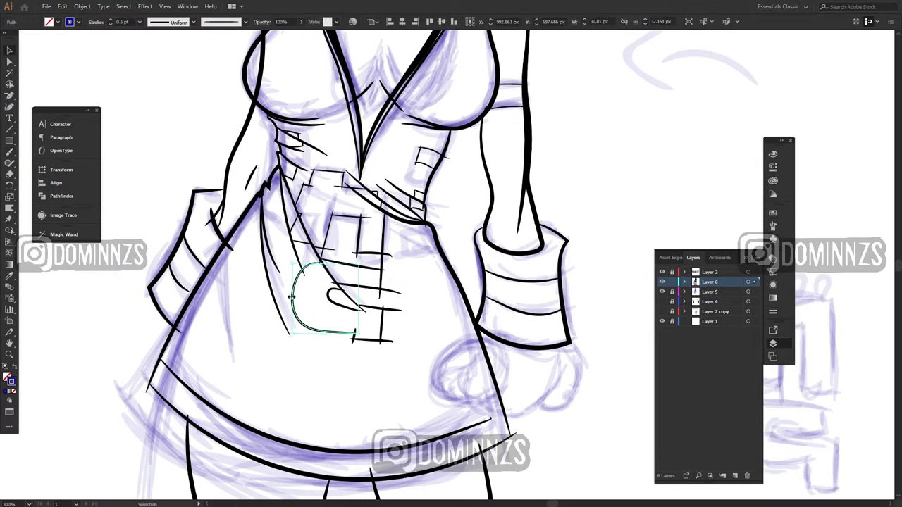
scroll(506, 401, down, 4)
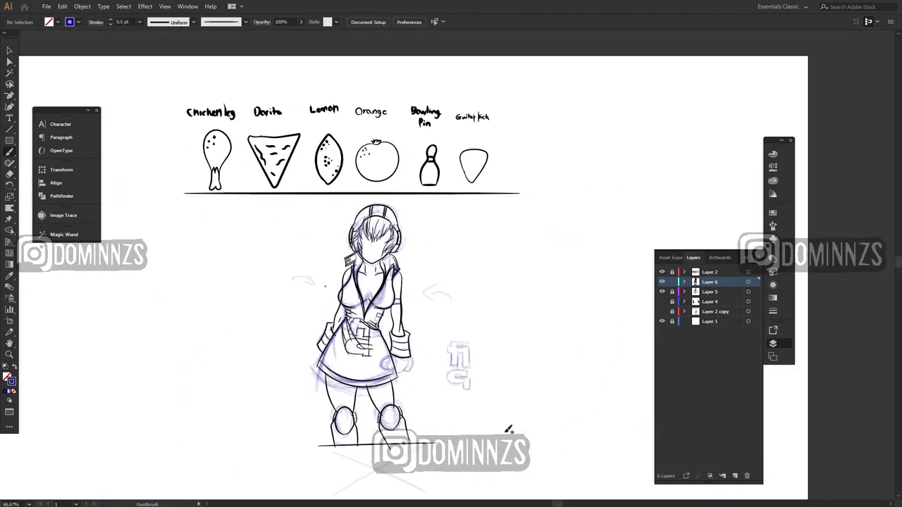
Step: Copy all the line art into a new Layer 7, locking Layer 6 and hiding Layers 6, 5 and 2
key(v)
key(ctrl+a)
click(484, 381)
key(ctrl+a)
click(672, 282)
click(661, 281)
click(662, 292)
click(662, 272)
click(735, 475)
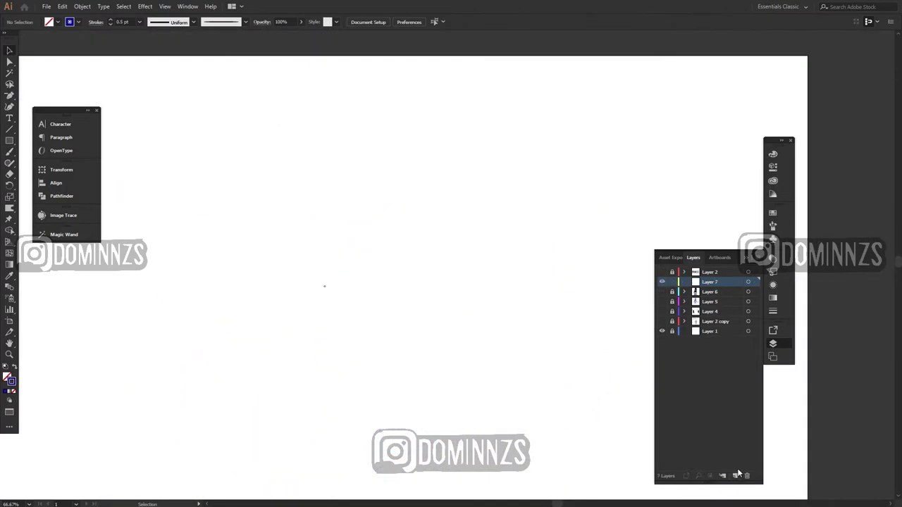
key(ctrl+f)
click(495, 374)
Step: Try to unite the copied line art with the Pathfinder
scroll(495, 374, down, 1)
scroll(395, 346, up, 4)
key(ctrl+a)
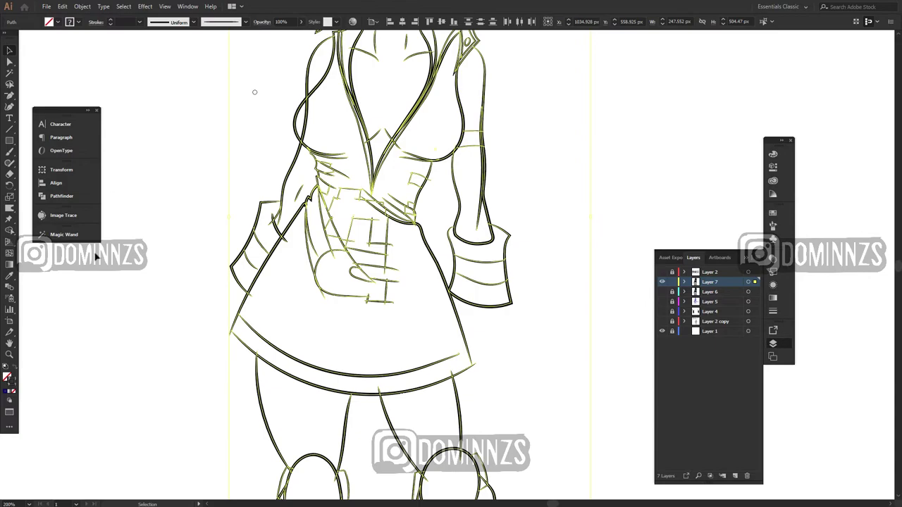
click(62, 195)
click(110, 191)
click(574, 328)
key(ctrl+z)
Step: Expand the brush strokes of all the copied line art into filled shapes
key(ctrl+a)
click(83, 6)
click(133, 118)
click(243, 176)
scroll(371, 292, up, 3)
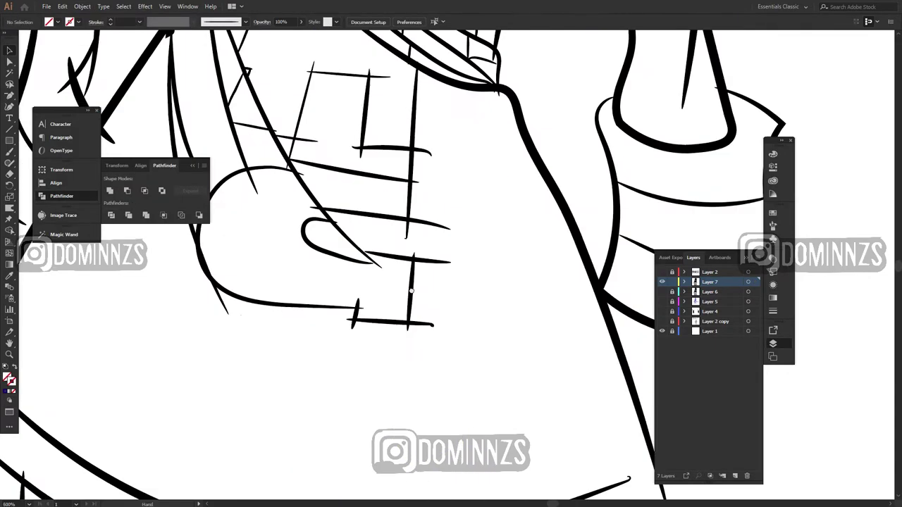
Step: Isolate the line-art group and trim the overshooting line ends at the corners of the emblem's lower part
drag(371, 291, 474, 309)
double_click(335, 328)
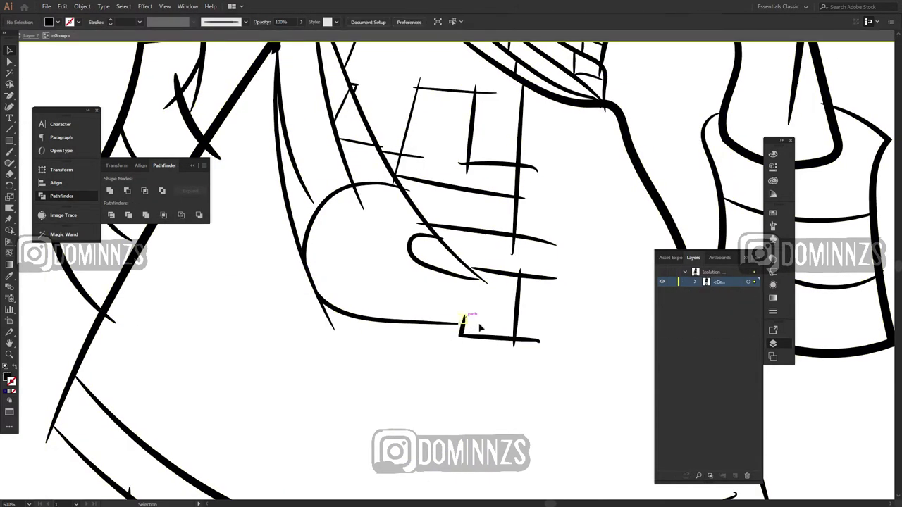
key(a)
scroll(483, 272, up, 2)
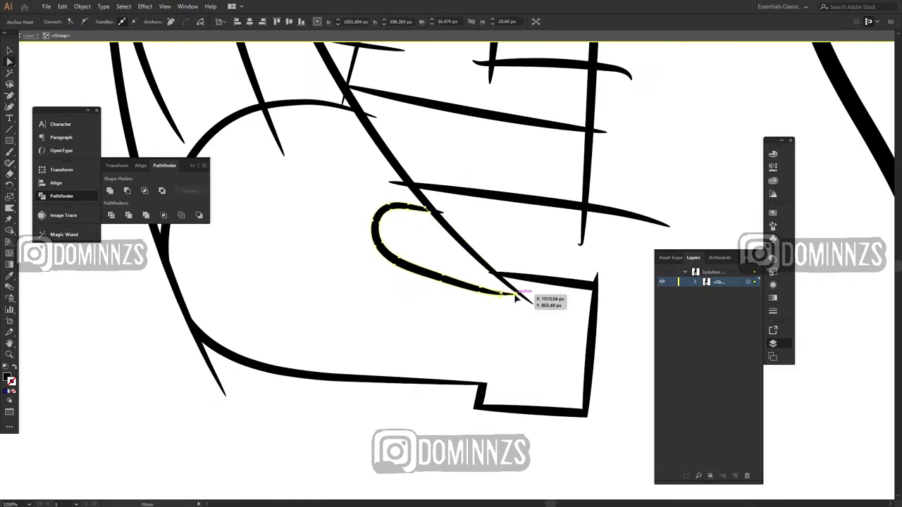
Step: Trim the overshooting line ends at the corners of the belt and the emblem's upper part
scroll(542, 219, up, 8)
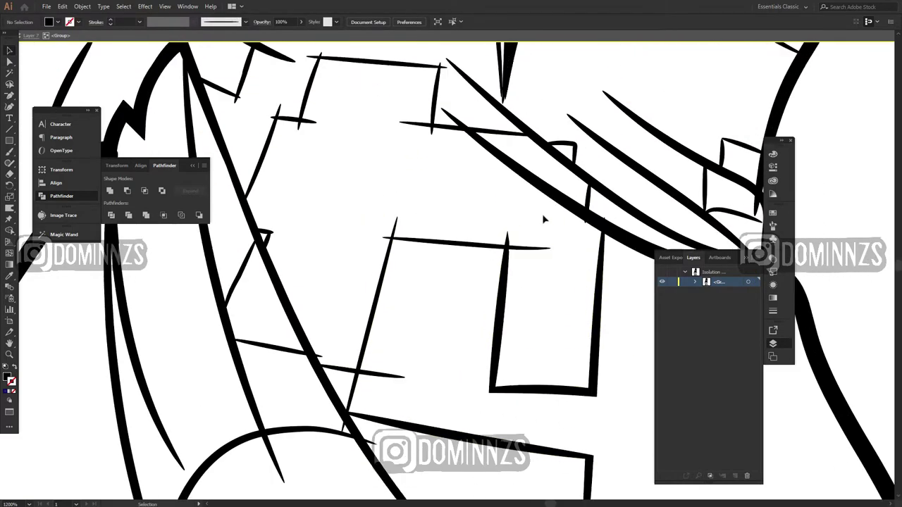
scroll(528, 248, up, 2)
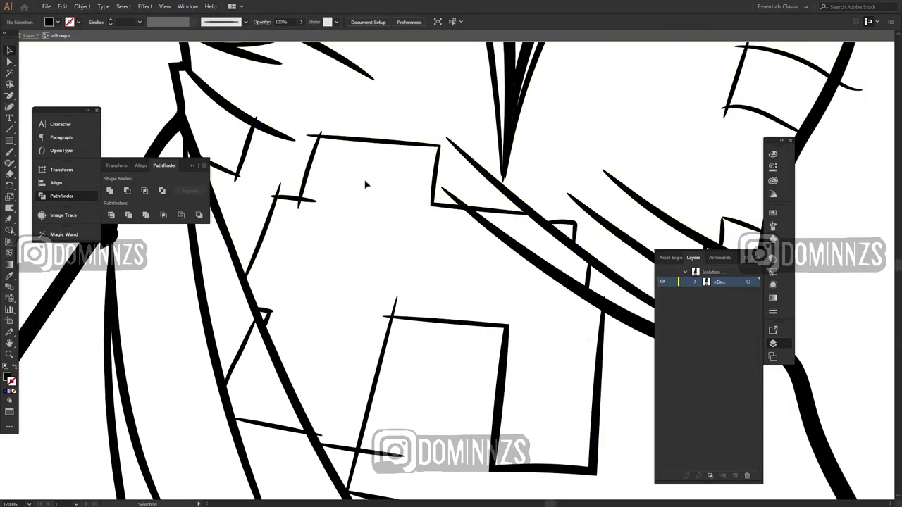
scroll(350, 346, down, 3)
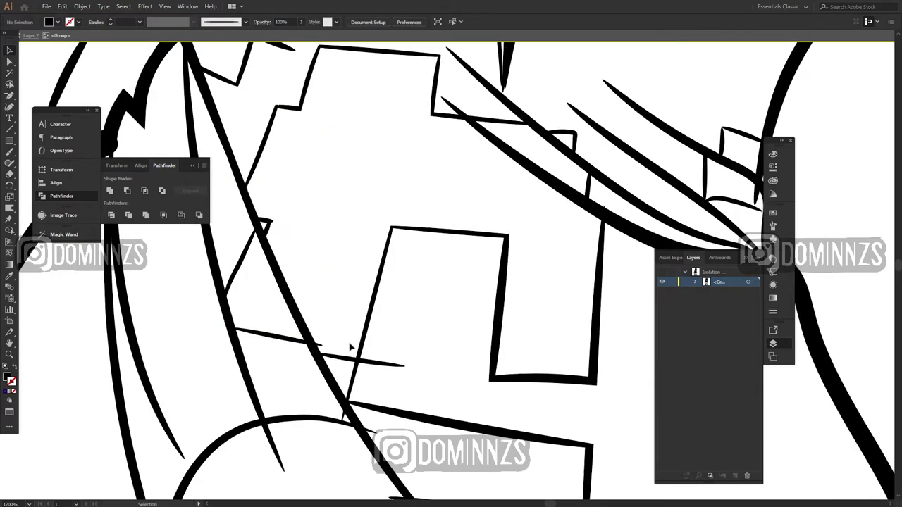
scroll(404, 282, down, 3)
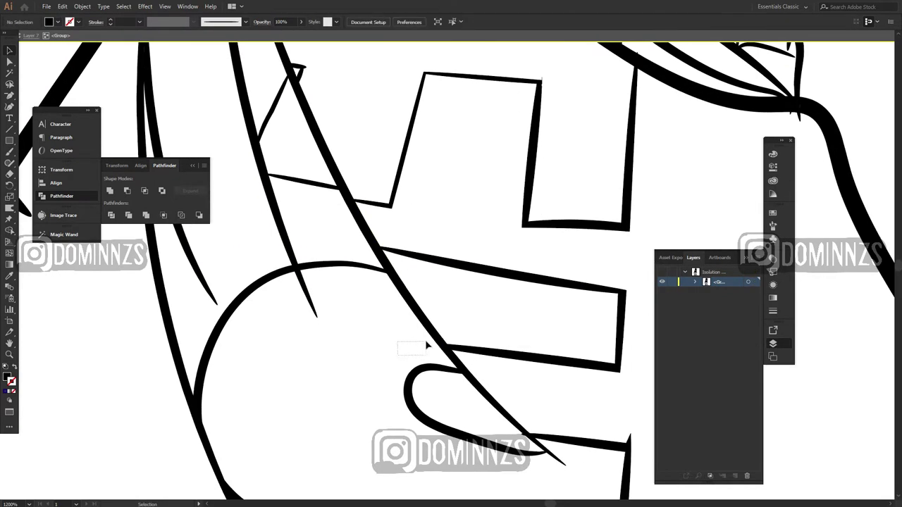
scroll(542, 386, down, 2)
scroll(541, 387, right, 4)
click(483, 349)
key(Delete)
scroll(451, 350, down, 2)
scroll(540, 346, up, 2)
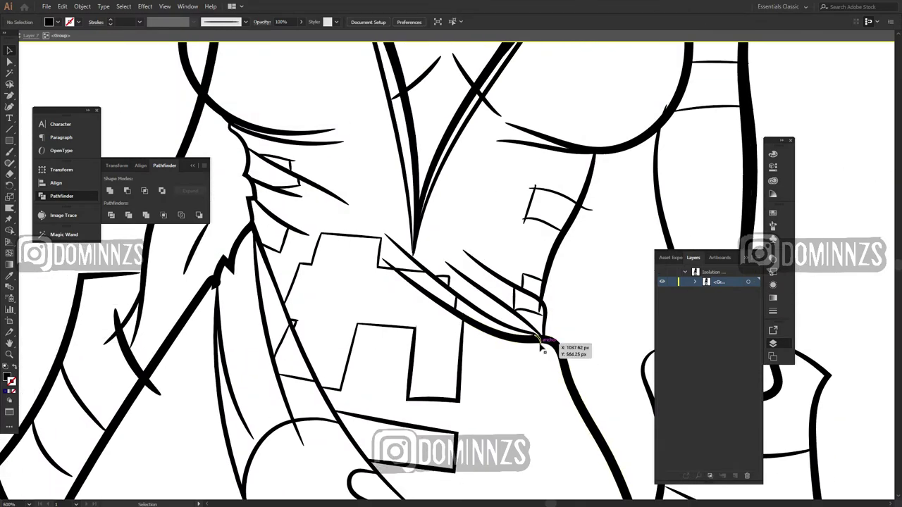
Step: Delete the overshooting pieces of the collar and jaw lines inside the hair strands on the face's left side
scroll(537, 340, up, 2)
scroll(595, 310, up, 2)
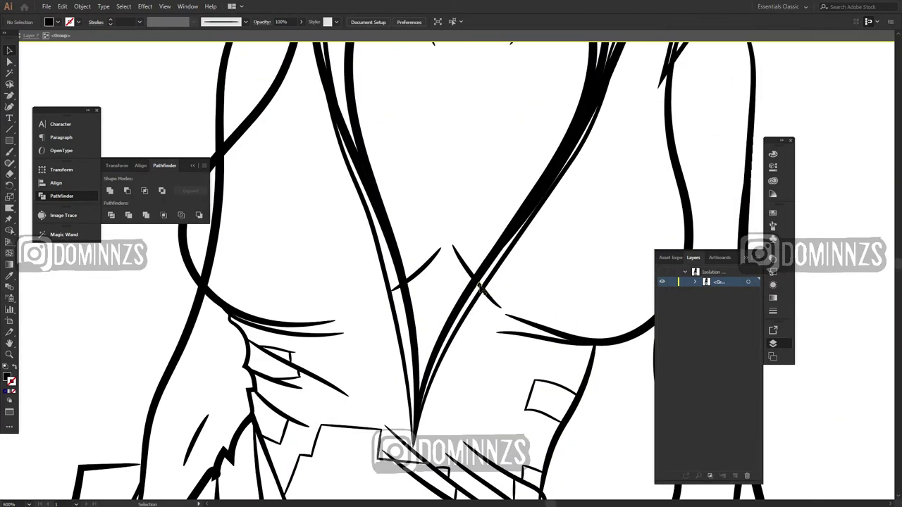
scroll(294, 358, up, 5)
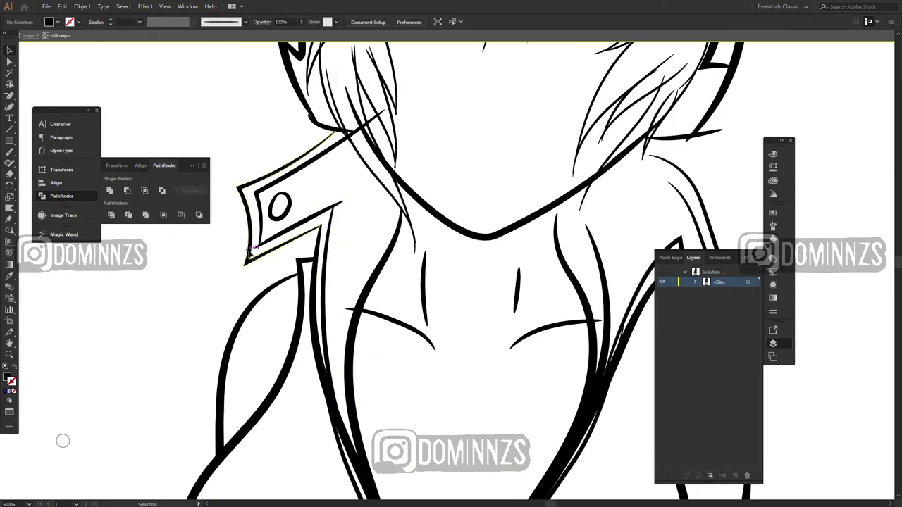
scroll(344, 276, up, 3)
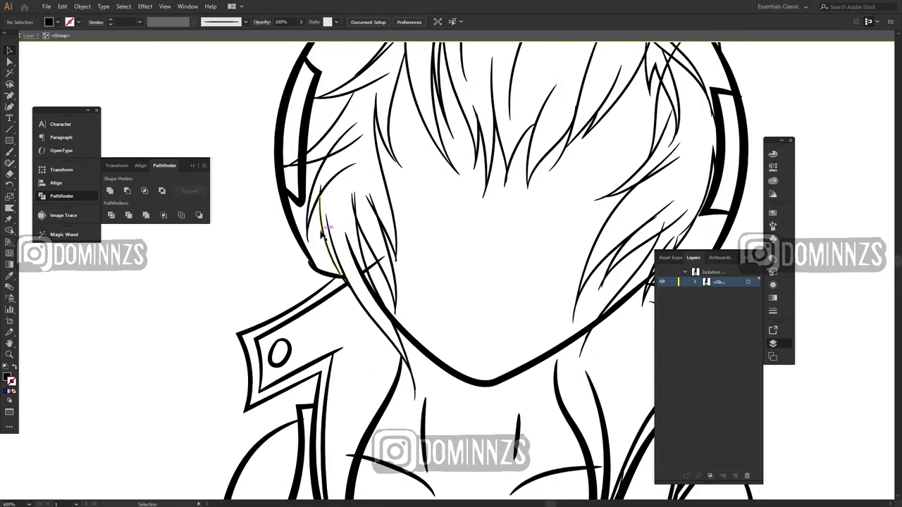
scroll(322, 232, up, 4)
click(404, 283)
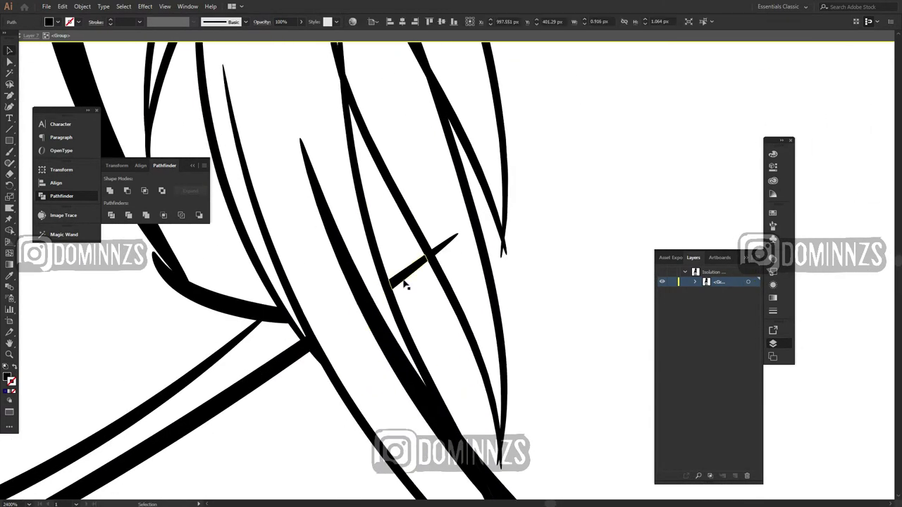
key(Delete)
click(518, 337)
key(Delete)
Step: Delete the overshooting tips of the hair strands between the left headphone and the cheek
scroll(517, 338, up, 5)
click(425, 321)
key(Delete)
scroll(424, 321, down, 2)
click(358, 261)
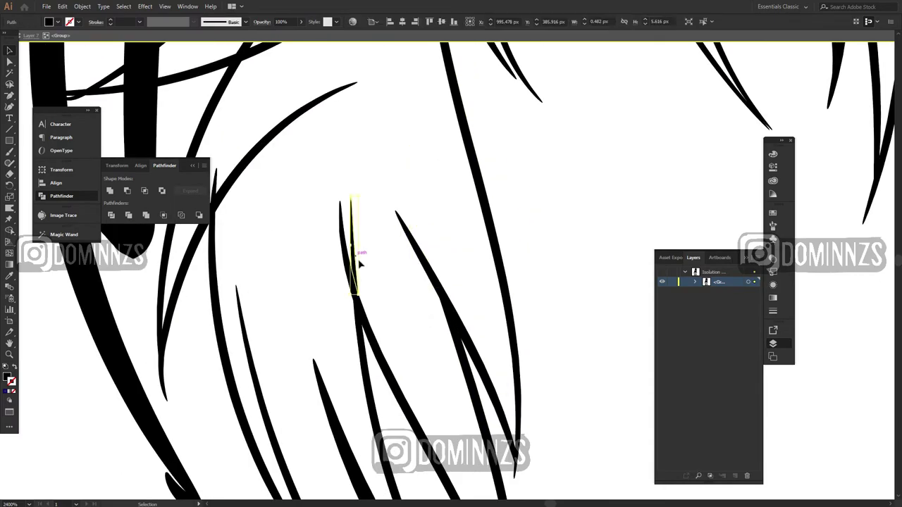
key(Delete)
scroll(356, 262, up, 2)
click(214, 278)
key(Delete)
Step: Reshape the open end of the head outline so it meets the left headphone's band
mouse_move(325, 181)
mouse_down()
mouse_move(508, 355)
mouse_move(547, 371)
mouse_up()
drag(317, 85, 307, 274)
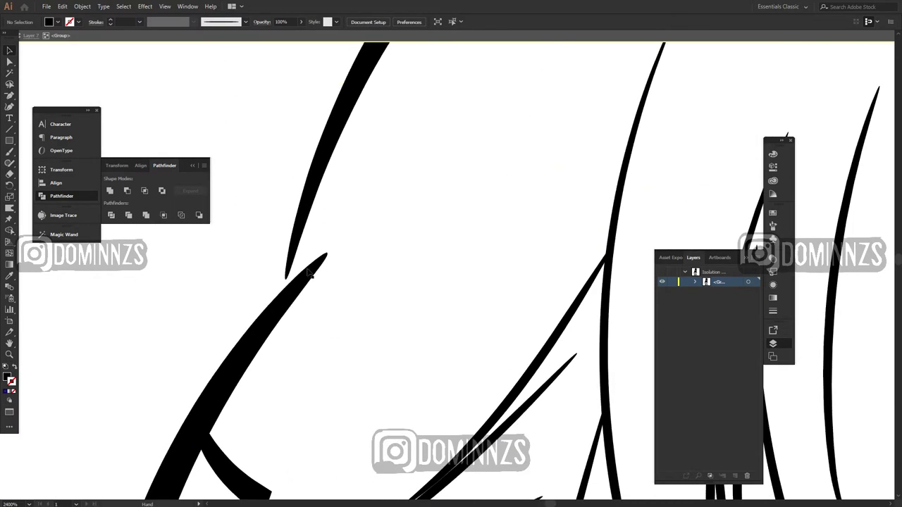
key(a)
click(286, 277)
click(184, 9)
click(211, 290)
scroll(483, 294, down, 1)
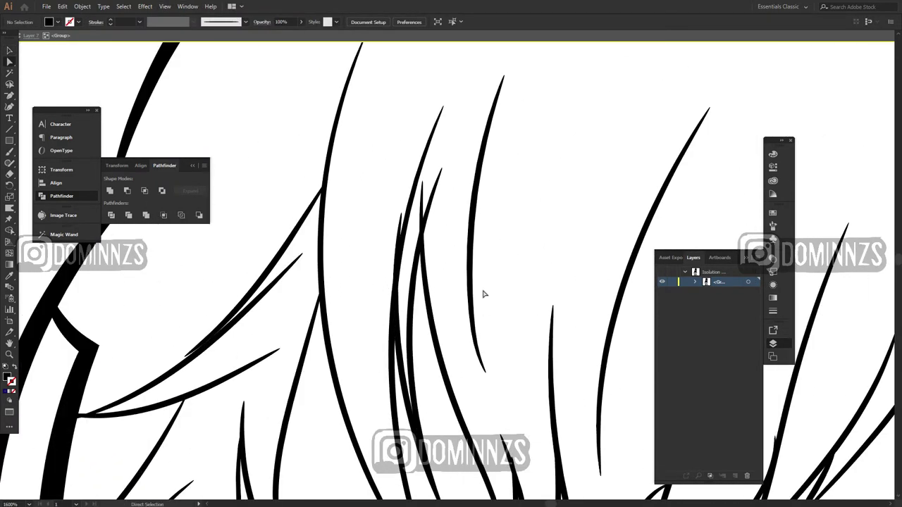
scroll(489, 252, down, 3)
scroll(545, 280, up, 4)
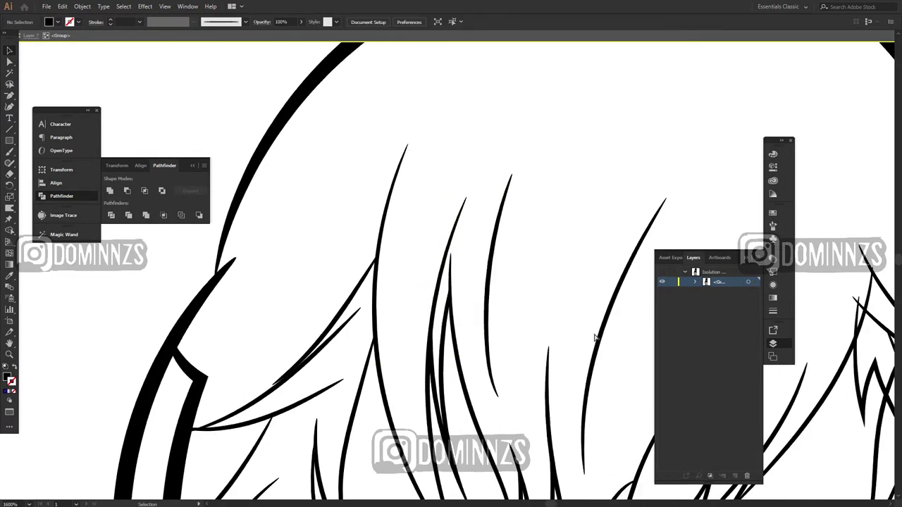
Step: Trim the overshooting strand ends in the middle of the fringe
scroll(427, 314, down, 1)
scroll(395, 363, up, 5)
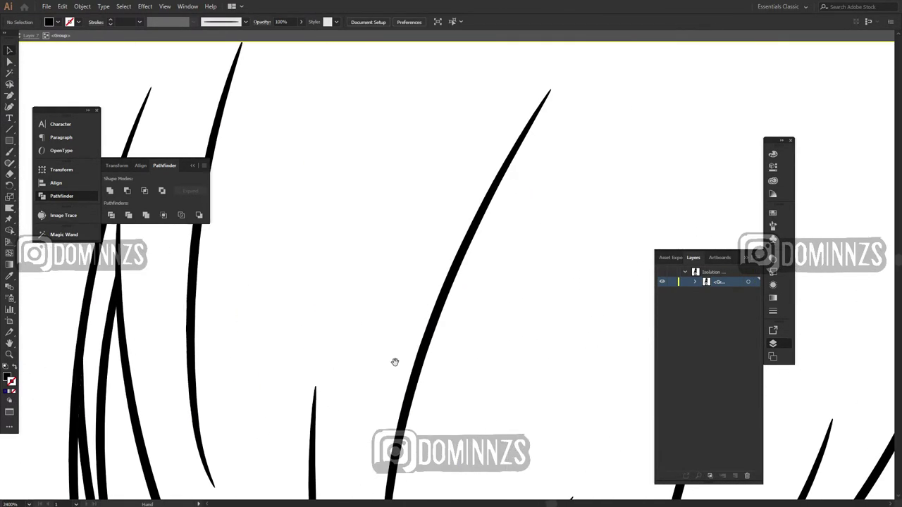
click(437, 300)
click(429, 331)
key(v)
scroll(429, 343, down, 4)
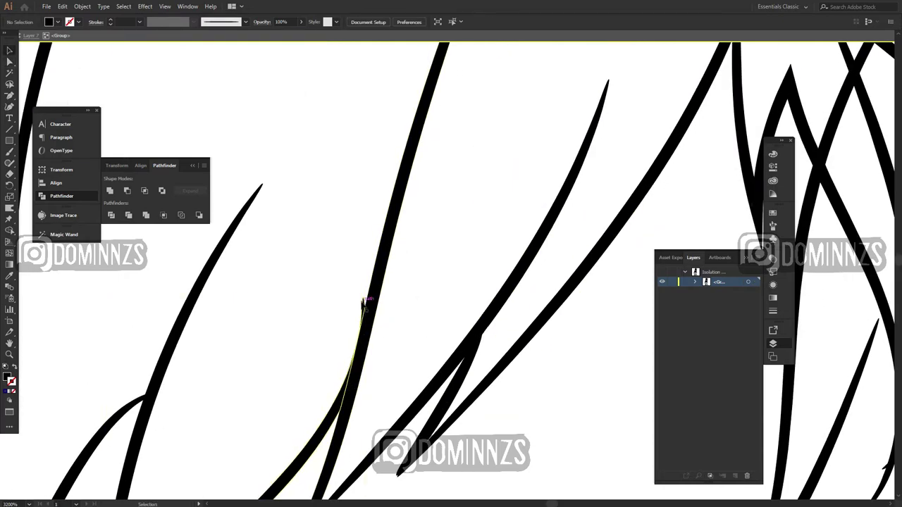
scroll(379, 216, up, 1)
scroll(379, 216, down, 3)
Step: Delete the overshooting line ends at the peak where the right-hand hair strands cross
drag(379, 216, 353, 346)
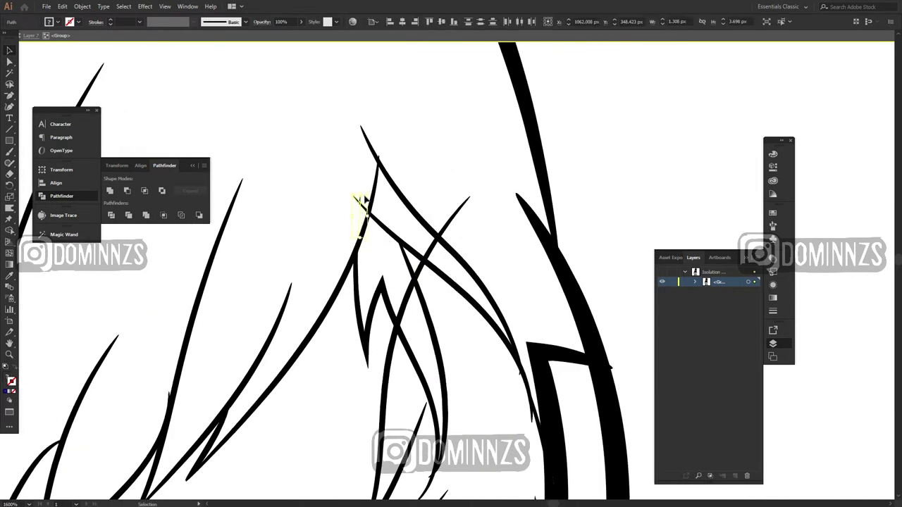
drag(499, 328, 475, 231)
click(380, 204)
key(Delete)
click(424, 120)
key(Delete)
drag(467, 314, 458, 242)
scroll(406, 364, down, 2)
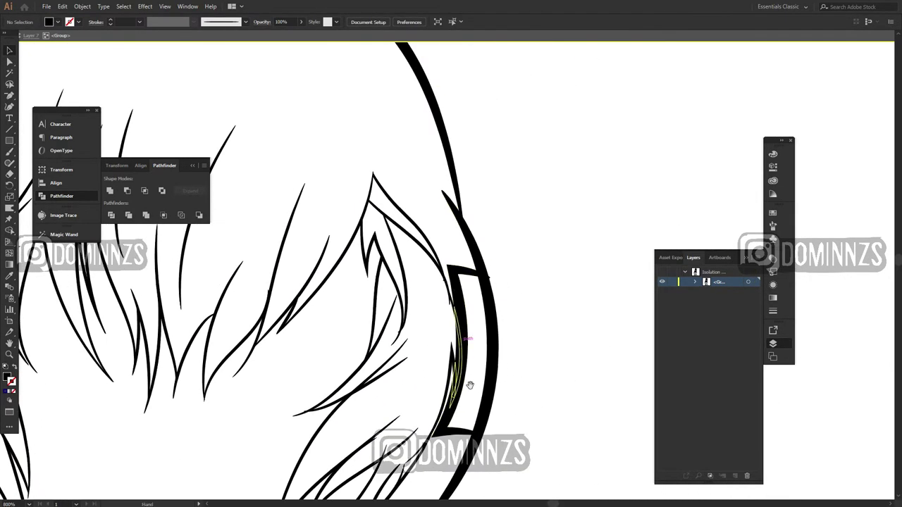
Step: Delete the overshooting line ends at the upper and lower corners of the right headphone
drag(482, 329, 459, 236)
scroll(449, 202, up, 4)
click(527, 143)
key(Delete)
scroll(527, 143, down, 3)
drag(486, 384, 456, 191)
click(426, 314)
key(Delete)
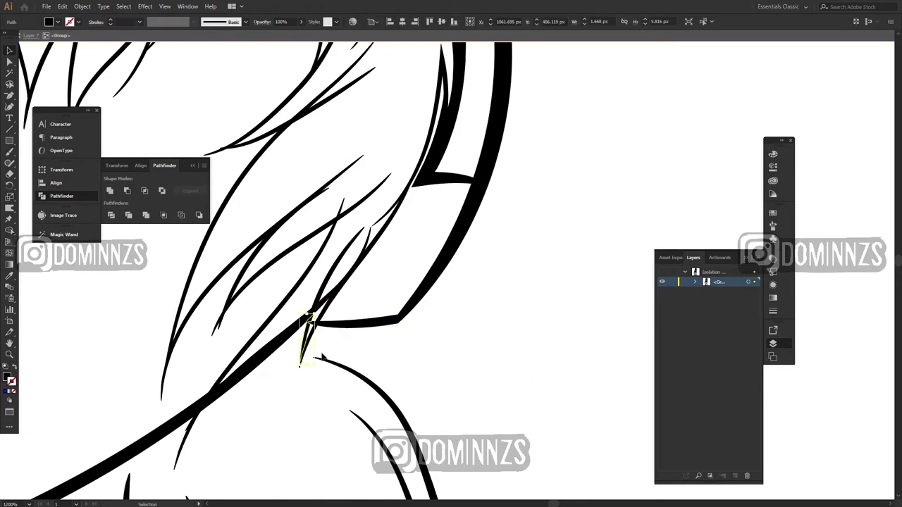
Step: Trim the overshooting tips of the hair strands that cross beside the jaw's right side
key(Delete)
scroll(310, 303, up, 2)
click(421, 204)
key(Delete)
scroll(437, 226, down, 1)
drag(483, 255, 516, 211)
drag(303, 288, 295, 307)
click(285, 305)
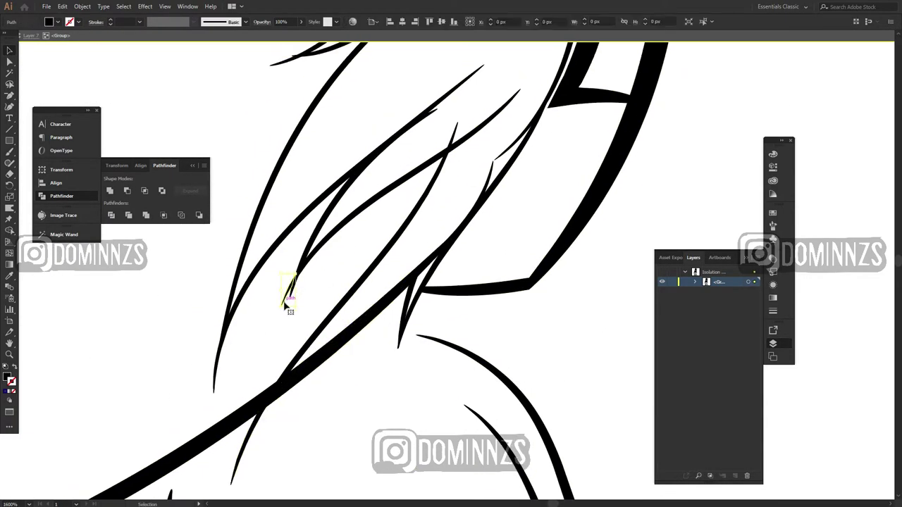
key(Delete)
drag(453, 141, 391, 224)
click(391, 215)
key(Delete)
Step: Trim the overshooting strand ends above the right jaw and beside the right headphone's inner edge
drag(461, 220, 493, 314)
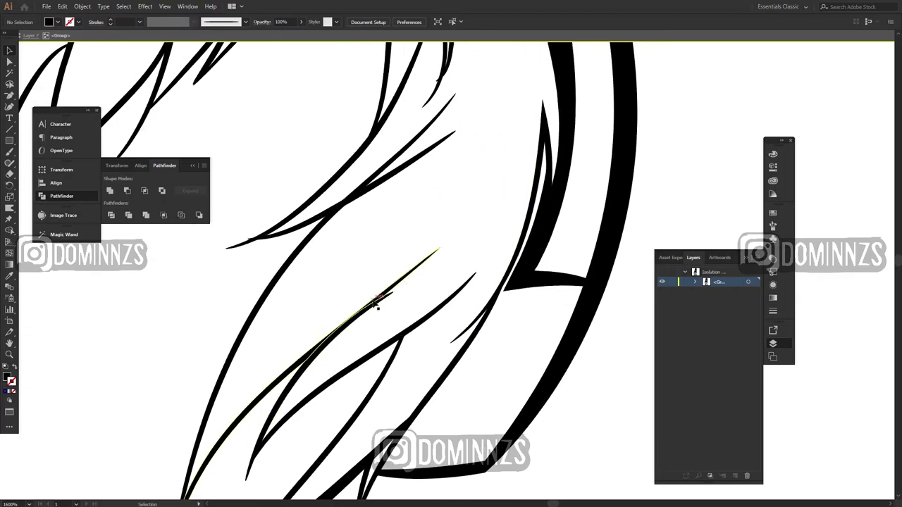
drag(376, 302, 403, 341)
click(275, 280)
scroll(451, 246, down, 1)
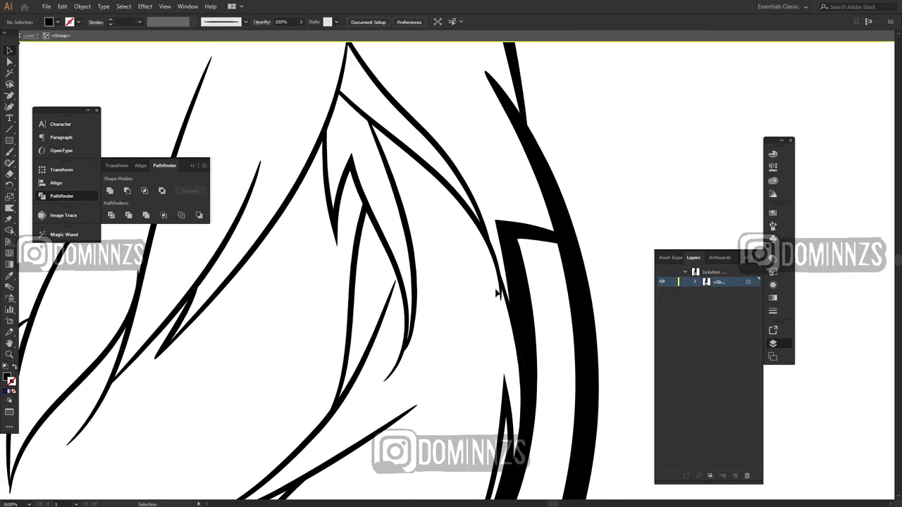
click(498, 287)
Step: Leave the isolated line-art group and check the trimmed line art on the whole figure
scroll(549, 338, down, 7)
drag(471, 389, 486, 315)
scroll(486, 312, up, 2)
click(562, 295)
scroll(476, 322, up, 3)
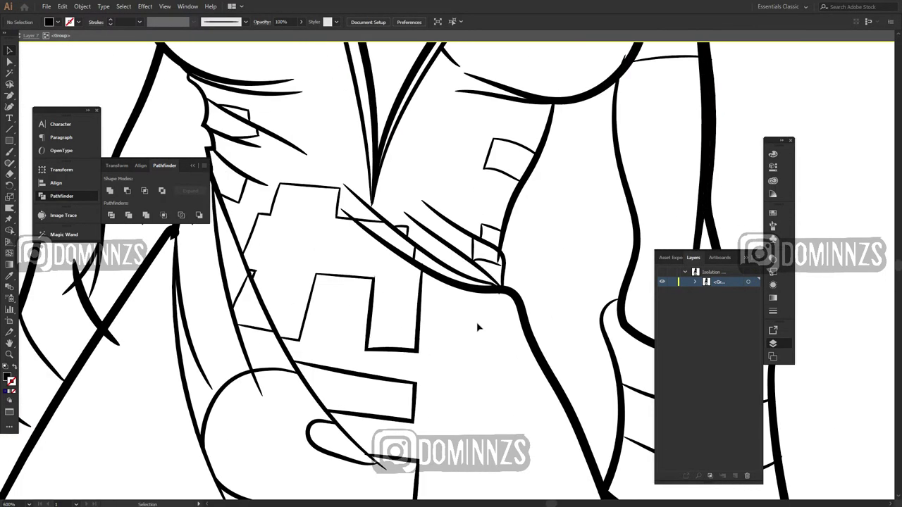
scroll(503, 303, down, 4)
double_click(541, 356)
drag(540, 359, 534, 321)
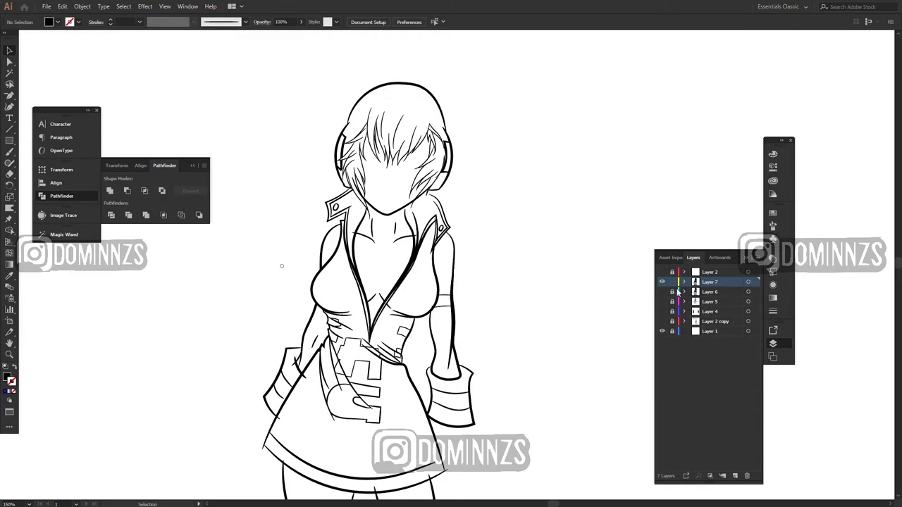
Step: Isolate the line-art group again and trim the overshooting ends of the armband and inner-arm lines beside the chest
scroll(445, 268, up, 3)
double_click(424, 288)
double_click(444, 286)
double_click(461, 312)
scroll(427, 420, up, 3)
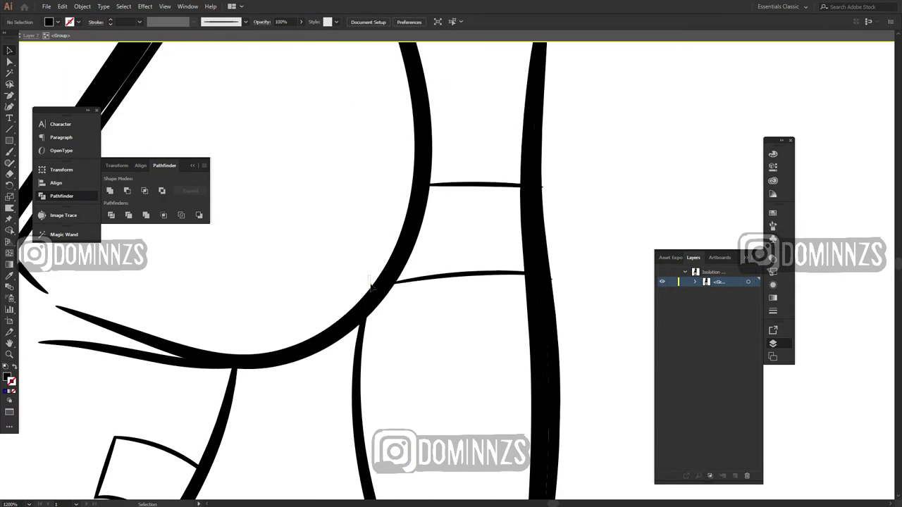
scroll(370, 282, down, 4)
scroll(312, 332, up, 2)
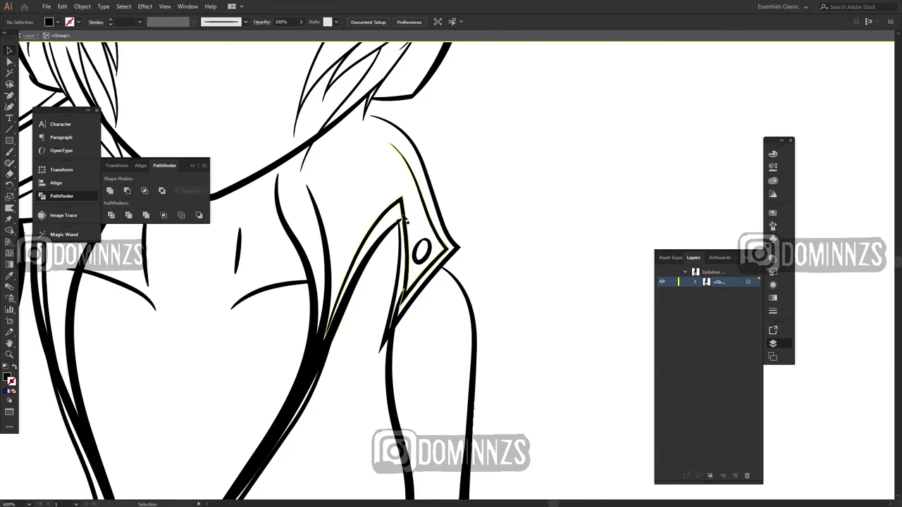
Step: Remove the overshooting stub where the left forearm line crosses the cuff's opening
scroll(405, 220, up, 4)
scroll(451, 260, down, 2)
scroll(505, 317, down, 2)
scroll(503, 300, down, 3)
scroll(283, 289, up, 2)
click(282, 287)
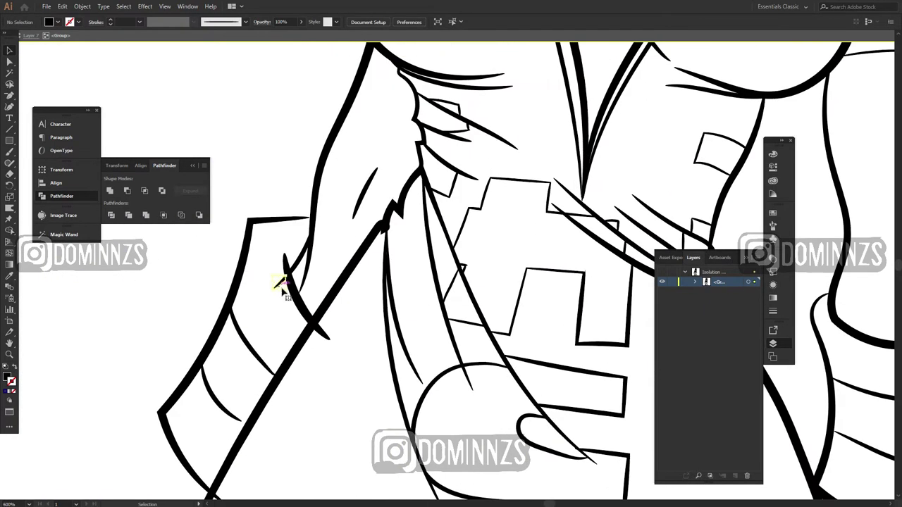
Step: Trim the overshooting ends of the right cuff's stripes where they meet the cuff outline
scroll(584, 403, up, 5)
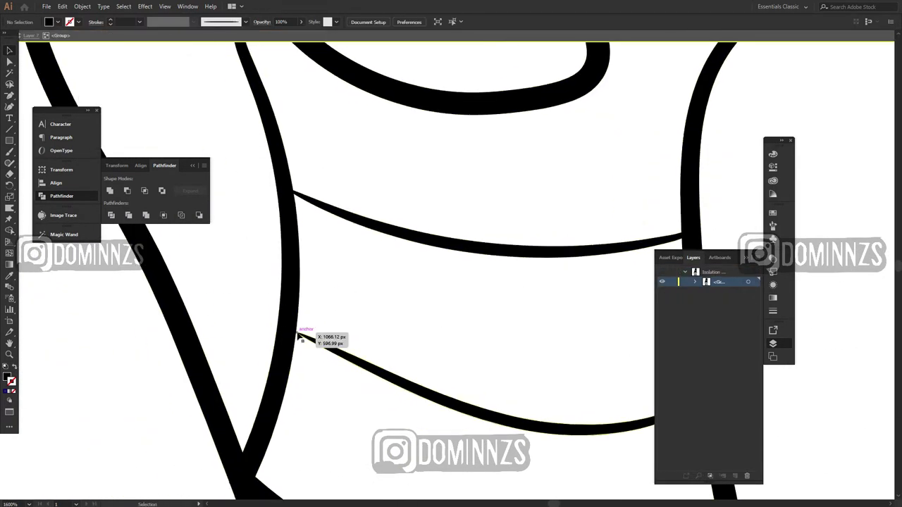
drag(580, 390, 463, 383)
click(586, 376)
double_click(578, 396)
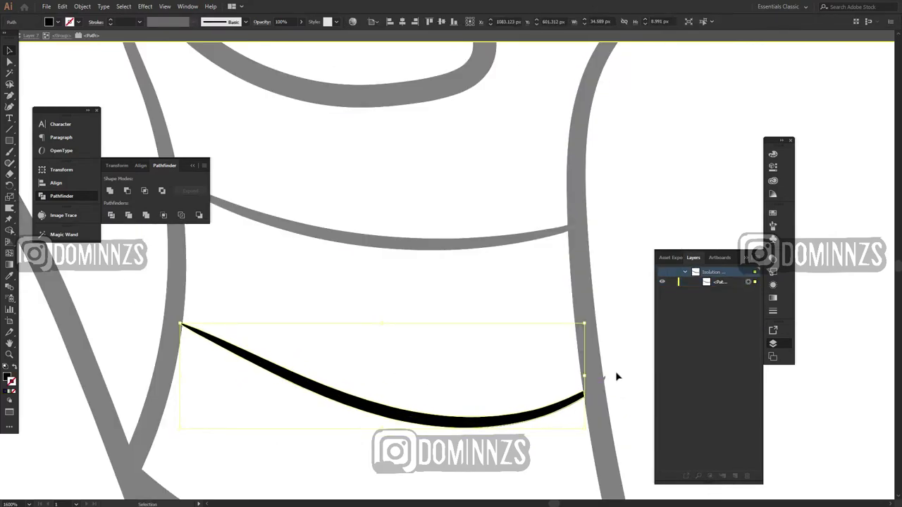
double_click(617, 376)
scroll(507, 249, down, 2)
scroll(386, 216, up, 4)
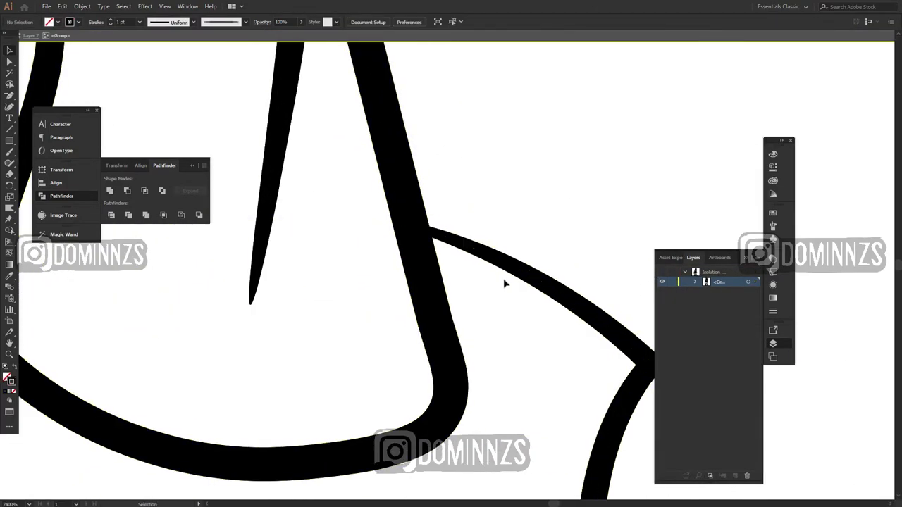
Step: Redo the trimming around the right cuff and the emblem, and delete the stub at the left waist
scroll(503, 282, down, 5)
scroll(575, 336, up, 3)
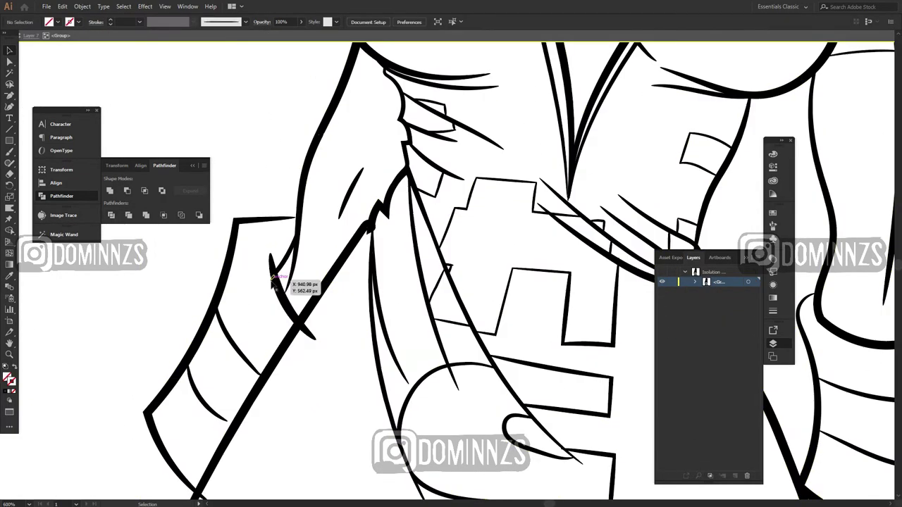
scroll(273, 279, down, 4)
scroll(328, 85, up, 5)
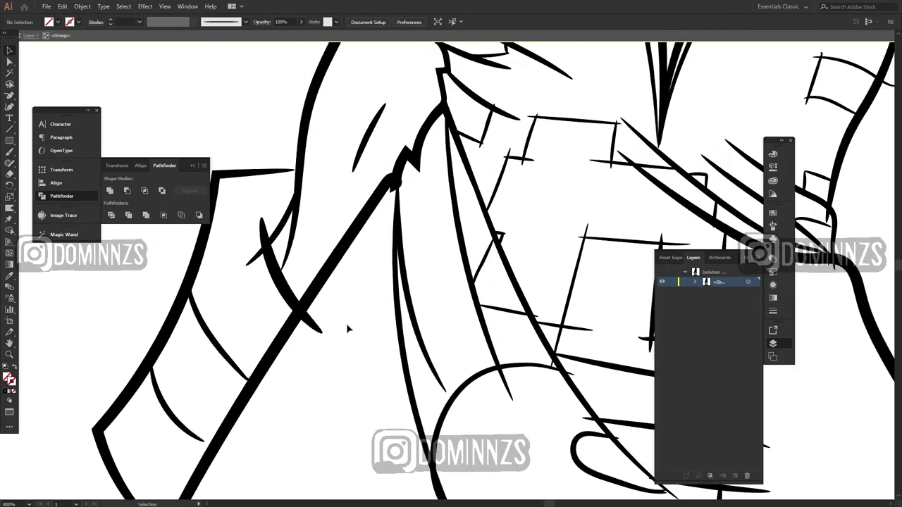
scroll(503, 368, down, 5)
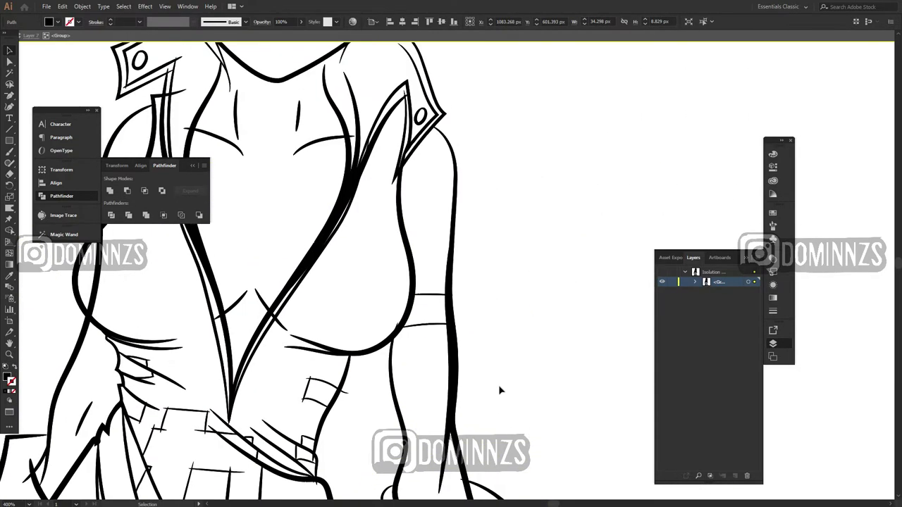
scroll(511, 357, up, 8)
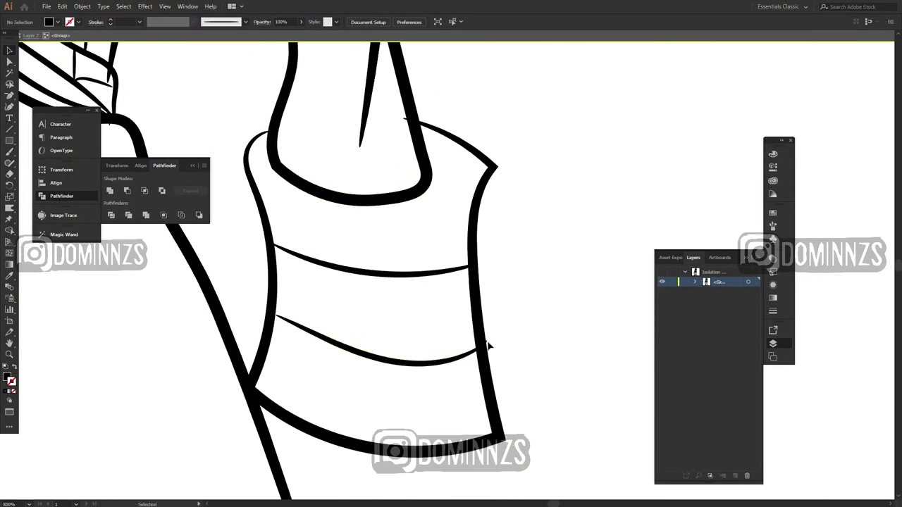
scroll(325, 405, down, 6)
scroll(336, 302, up, 3)
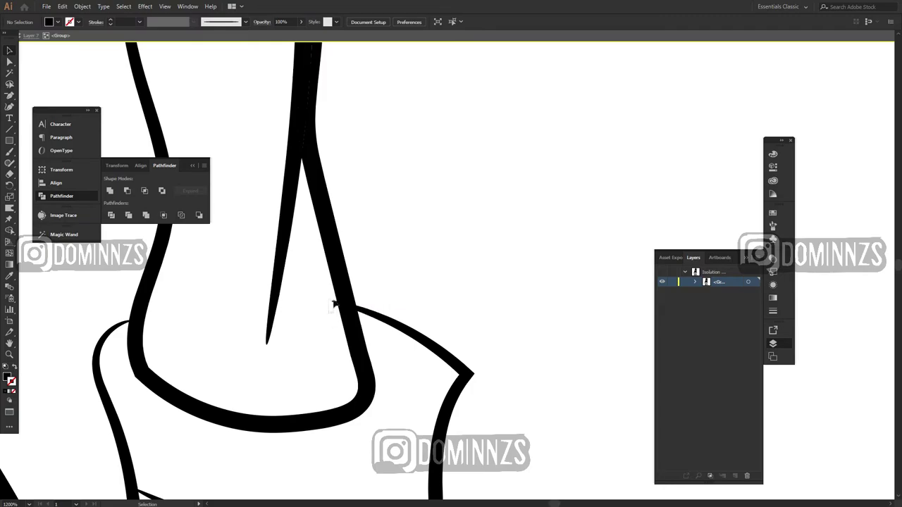
scroll(303, 350, down, 3)
scroll(298, 292, up, 3)
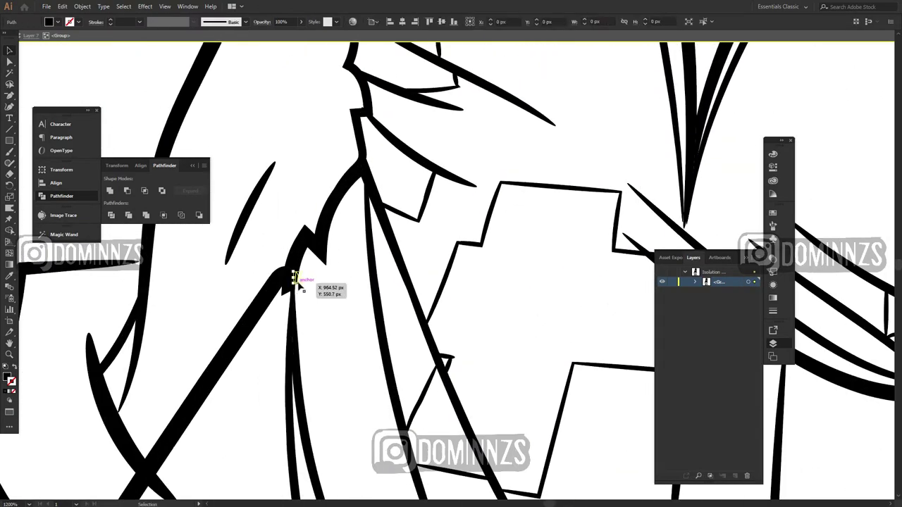
key(Delete)
Step: Extend the hooked end of the skirt's inner hem line and the skirt's side edge past their crossing points
drag(378, 445, 366, 340)
drag(180, 493, 340, 340)
drag(320, 81, 298, 346)
drag(845, 70, 527, 283)
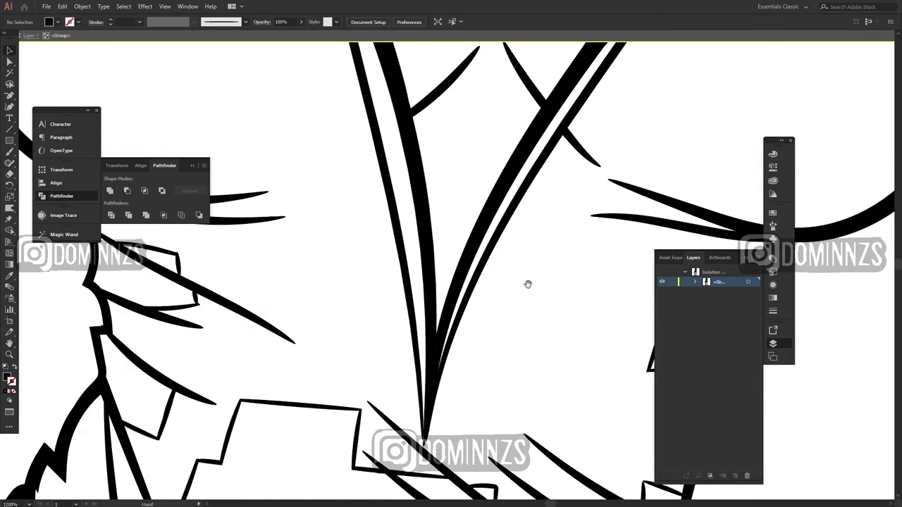
scroll(337, 231, down, 3)
drag(343, 339, 155, 303)
scroll(552, 315, up, 3)
drag(552, 315, 361, 220)
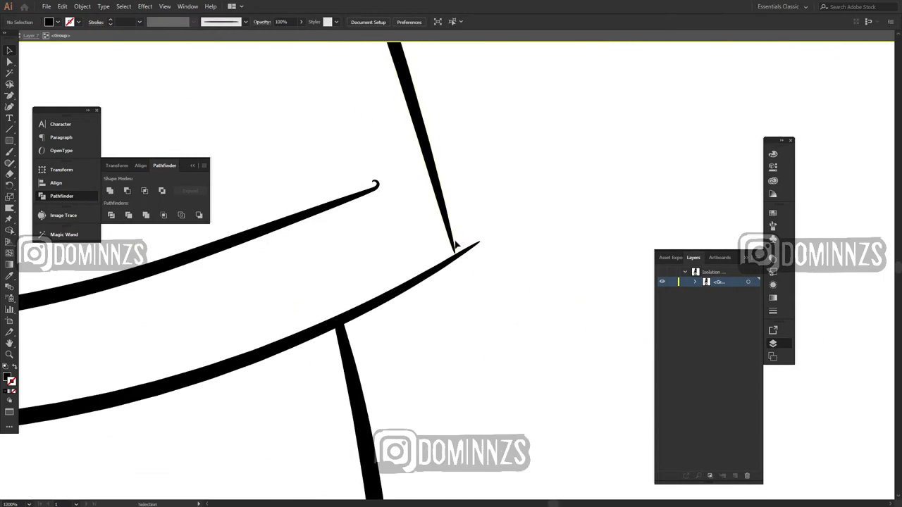
key(a)
drag(374, 187, 453, 160)
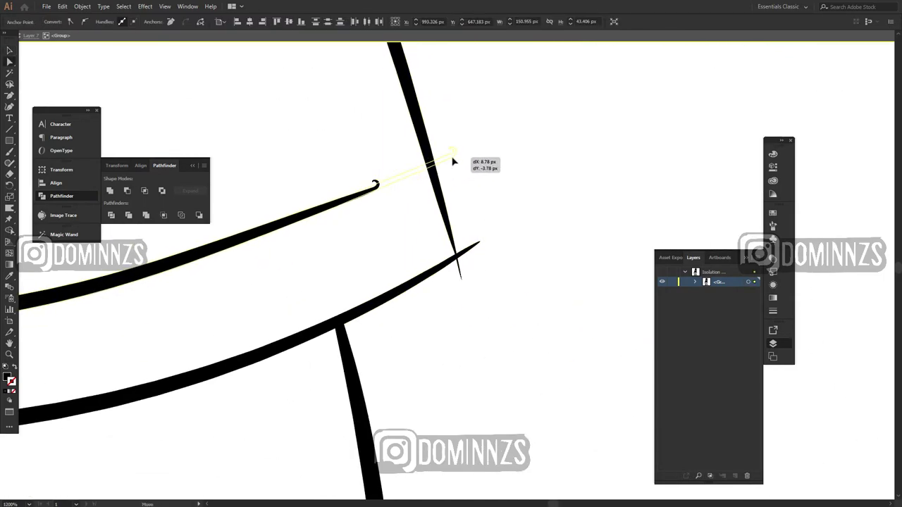
click(465, 169)
drag(141, 310, 563, 296)
drag(310, 254, 308, 252)
click(380, 254)
Step: Delete the overshooting line ends where the leg lines and side straps cross the left knee pad's outline
scroll(380, 253, down, 3)
drag(471, 362, 443, 173)
scroll(427, 390, up, 2)
drag(427, 390, 367, 292)
key(v)
click(367, 291)
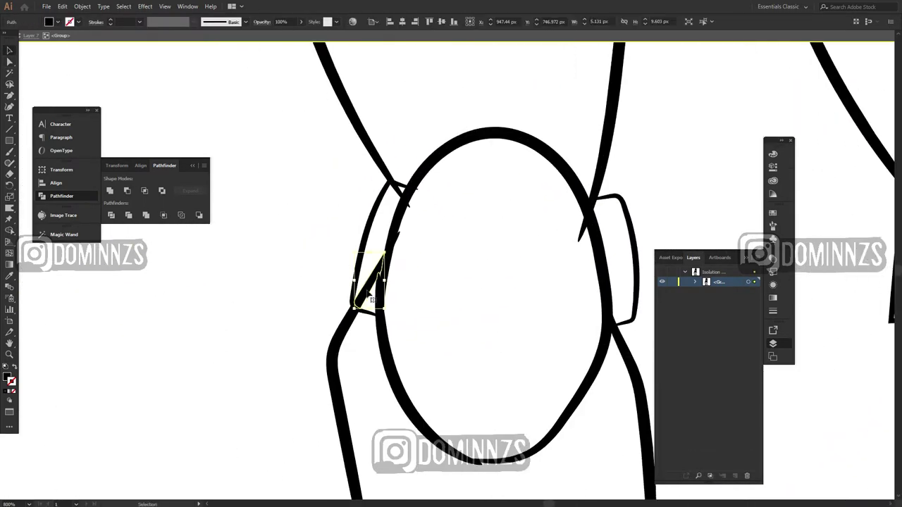
drag(542, 443, 326, 382)
click(366, 167)
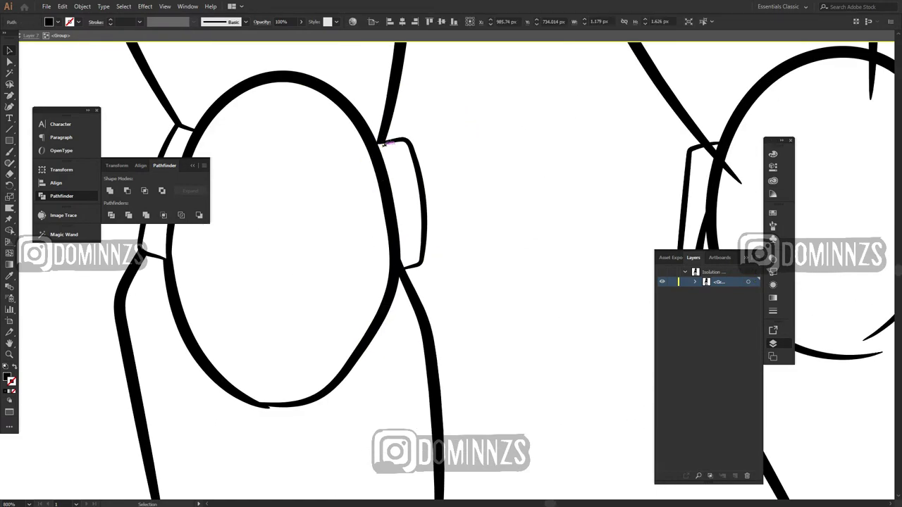
key(Delete)
Step: Delete the leg line stub that overshoots into the right knee pad's oval
drag(747, 239, 296, 339)
click(258, 271)
key(Delete)
Step: Reshape the two open outline ends at the bottom of the right knee pad's oval so that they meet
scroll(465, 339, down, 3)
scroll(465, 339, left, 1)
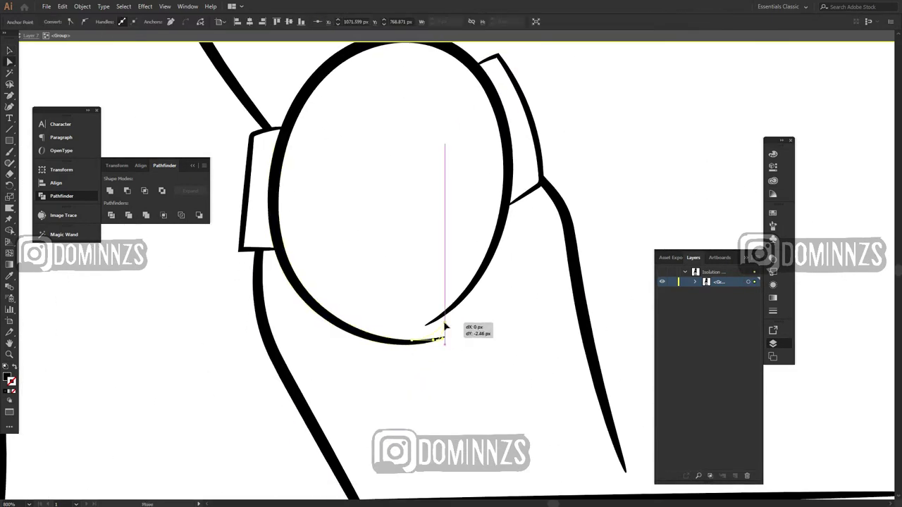
drag(444, 326, 430, 343)
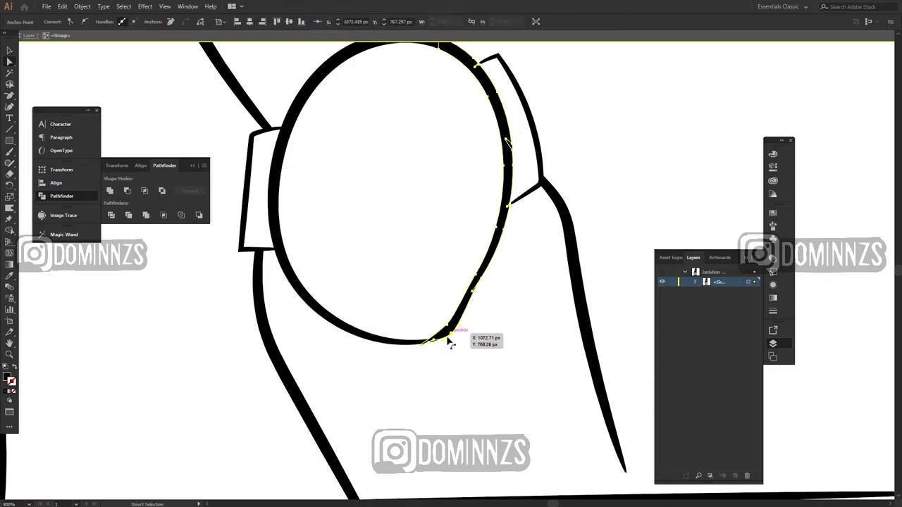
click(479, 355)
Step: Delete the stray line piece near the neck
key(ctrl+minus)
key(ctrl+minus)
key(ctrl+minus)
drag(525, 145, 458, 374)
key(ctrl+minus)
drag(448, 74, 477, 274)
drag(328, 251, 451, 310)
key(ctrl+plus)
key(ctrl+plus)
key(ctrl+plus)
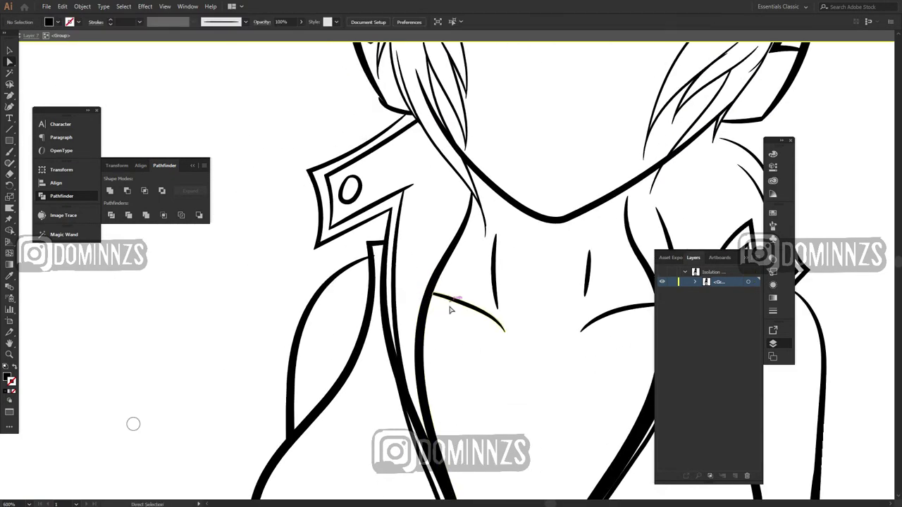
drag(579, 233, 500, 261)
key(ctrl+plus)
key(ctrl+plus)
key(ctrl+plus)
key(ctrl+plus)
key(ctrl+plus)
key(ctrl+plus)
click(322, 258)
key(Delete)
Step: Adjust the anchor at the lower end of the left headphone's outer outline where it meets the bottom edge line
key(ctrl+minus)
key(ctrl+minus)
key(ctrl+minus)
key(ctrl+minus)
key(ctrl+minus)
drag(296, 204, 476, 310)
key(ctrl+plus)
key(ctrl+plus)
click(386, 301)
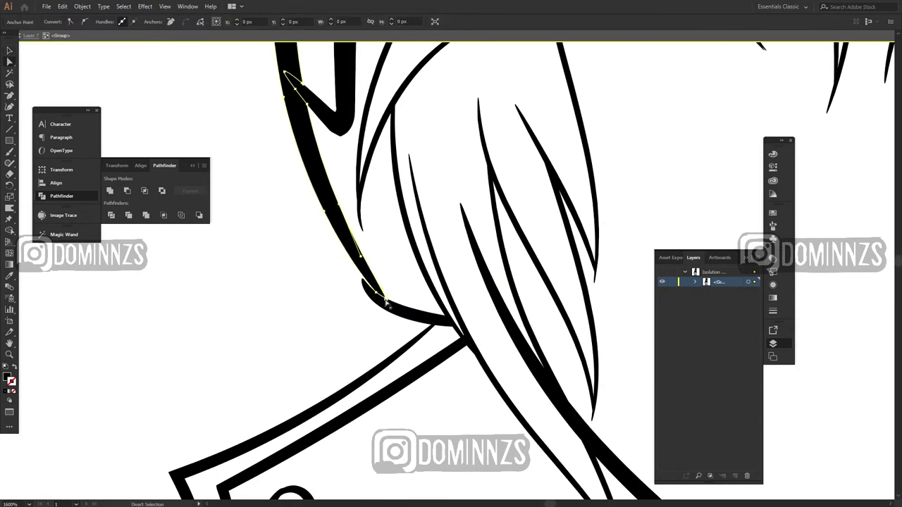
click(384, 313)
Step: Examine the chest, collar, fringe and left hair strands for remaining gaps and overshooting ends
scroll(383, 317, down, 6)
scroll(383, 336, up, 4)
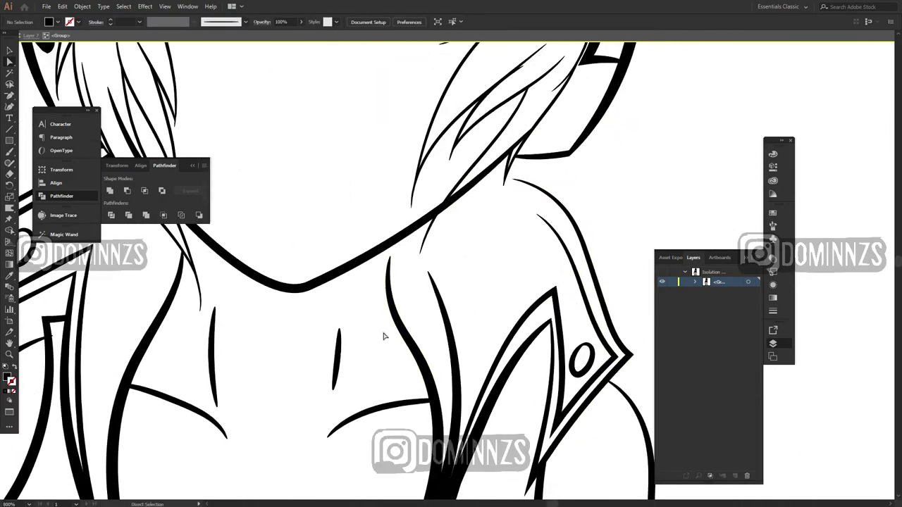
scroll(392, 262, down, 2)
scroll(432, 322, up, 1)
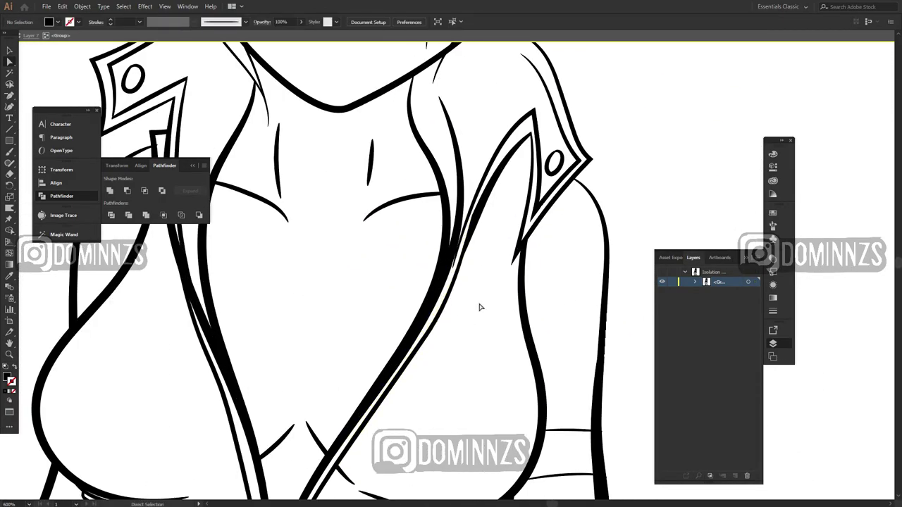
scroll(468, 312, down, 3)
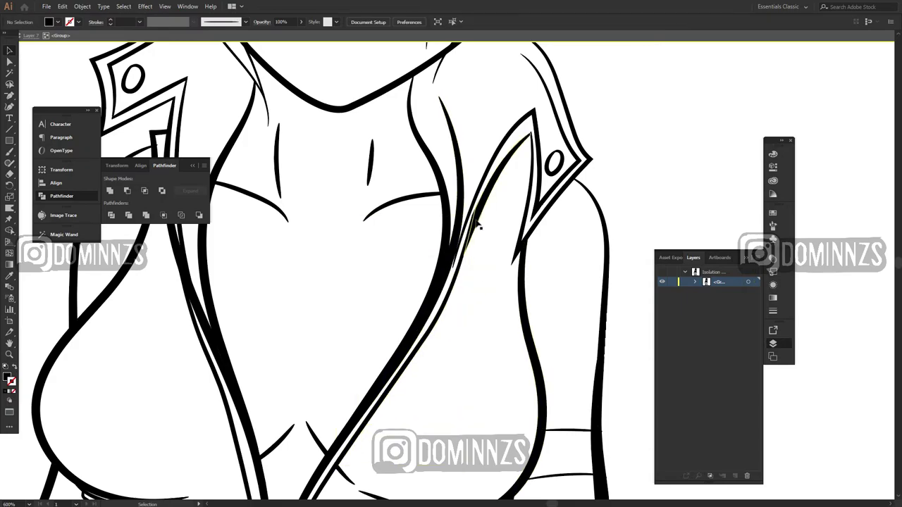
scroll(475, 282, up, 5)
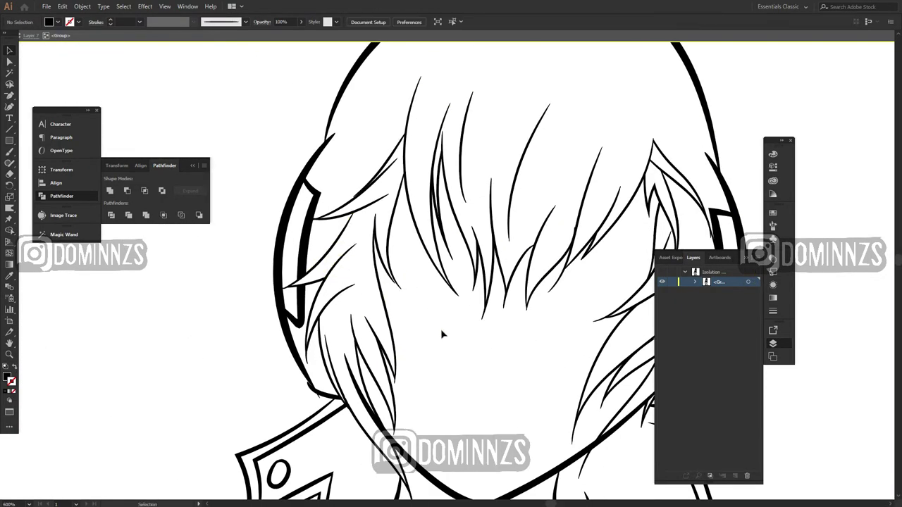
key(a)
scroll(436, 301, up, 3)
click(334, 252)
click(367, 204)
drag(391, 126, 453, 406)
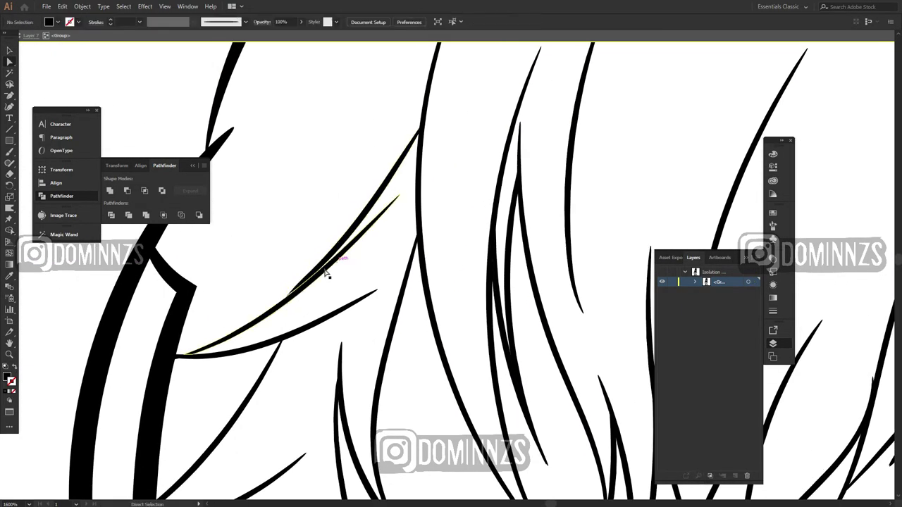
Step: Inspect the hair tips and strand crossings around the face and the right headphone for leftover stubs
scroll(359, 361, down, 2)
scroll(511, 246, down, 4)
scroll(563, 338, up, 3)
scroll(431, 316, up, 2)
scroll(453, 310, up, 5)
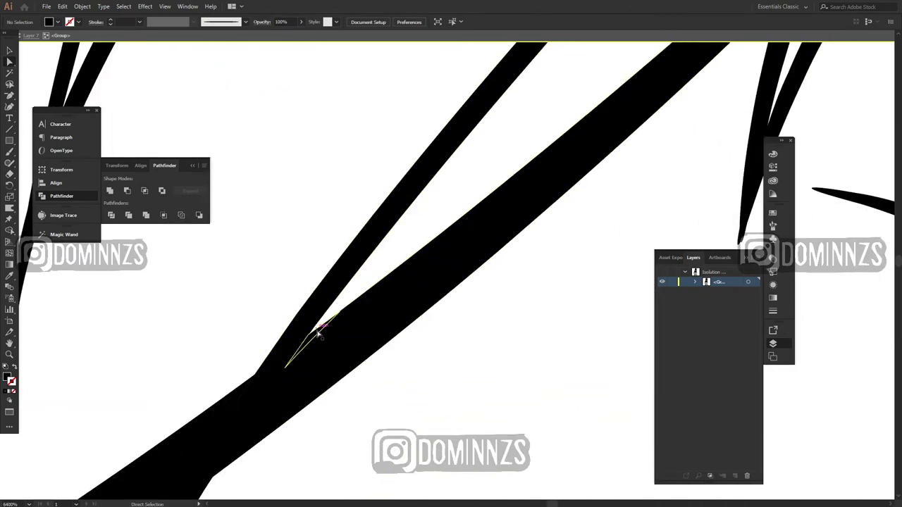
scroll(316, 334, down, 5)
scroll(416, 255, up, 2)
scroll(540, 228, down, 4)
key(v)
scroll(474, 185, up, 2)
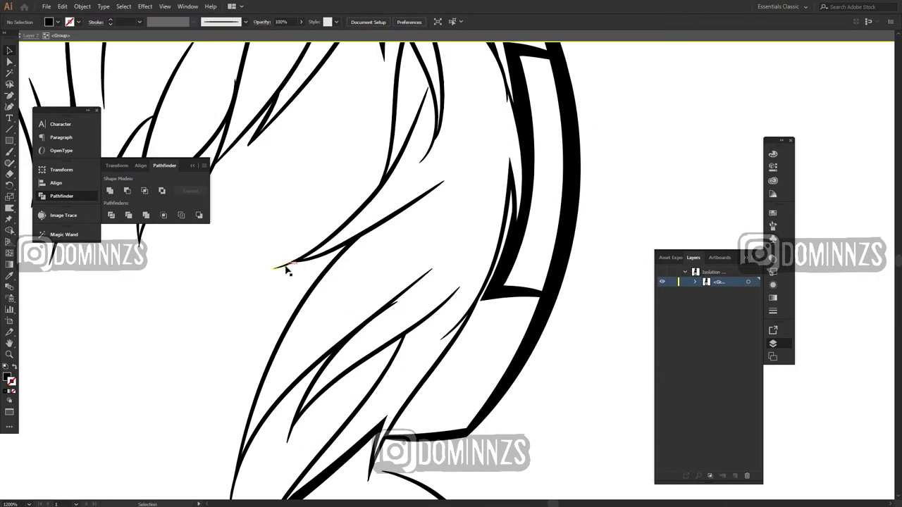
drag(382, 125, 455, 360)
scroll(455, 359, down, 3)
drag(442, 470, 413, 210)
scroll(412, 209, down, 5)
Step: Divide the whole line art at its crossings and delete the skirt's inner hem end that overshoots the side edge
key(ctrl+a)
click(110, 215)
scroll(465, 331, up, 6)
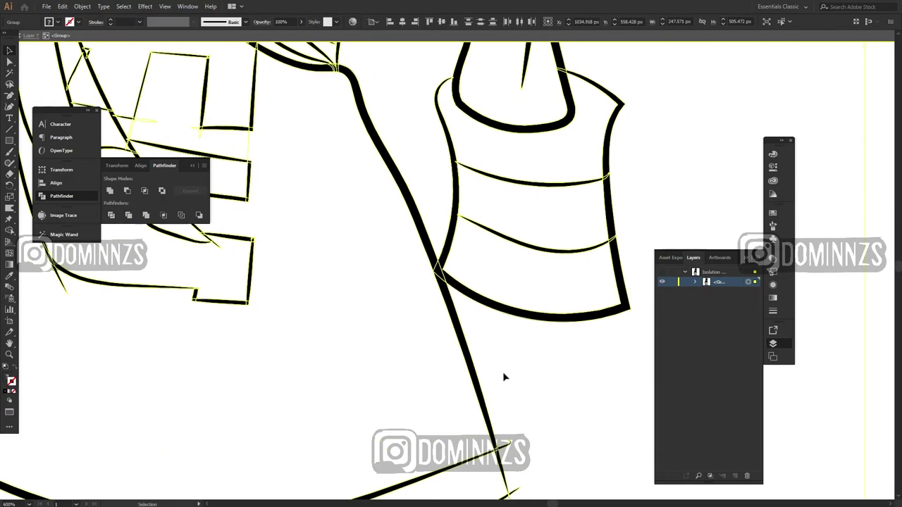
drag(502, 371, 468, 216)
click(472, 291)
key(Delete)
drag(183, 296, 687, 302)
Step: Delete the excess line ends around the base line under the legs and leave the group's isolation
scroll(357, 299, down, 3)
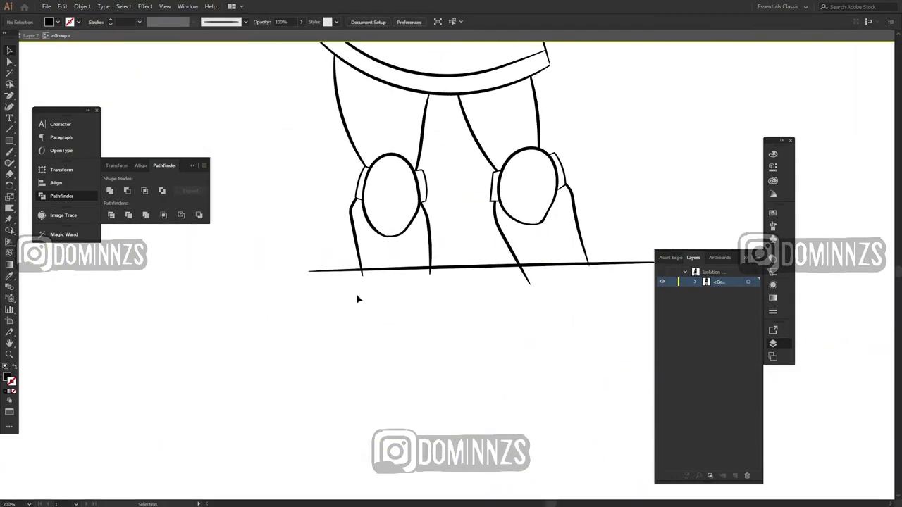
drag(493, 291, 375, 305)
click(486, 279)
key(Delete)
scroll(480, 278, down, 1)
drag(483, 86, 474, 295)
scroll(465, 282, up, 2)
scroll(448, 264, down, 2)
drag(500, 346, 463, 377)
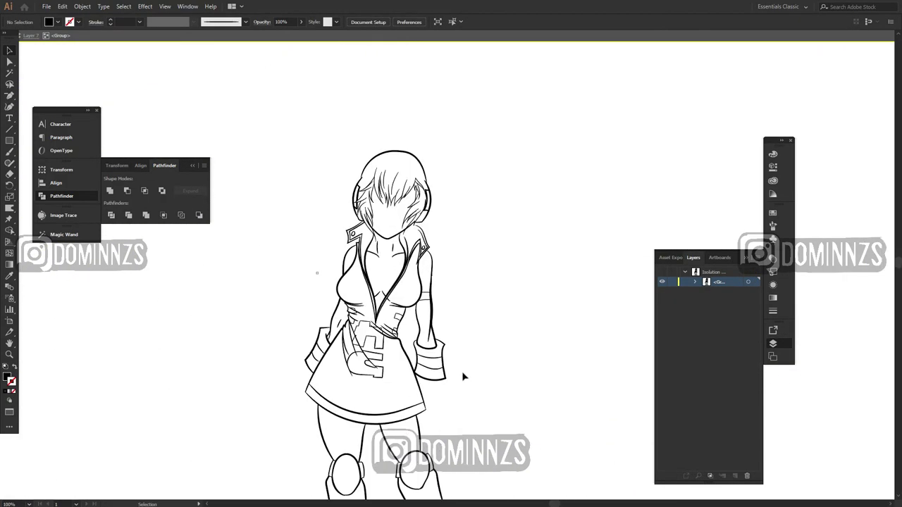
scroll(463, 377, up, 2)
double_click(590, 335)
scroll(375, 199, up, 2)
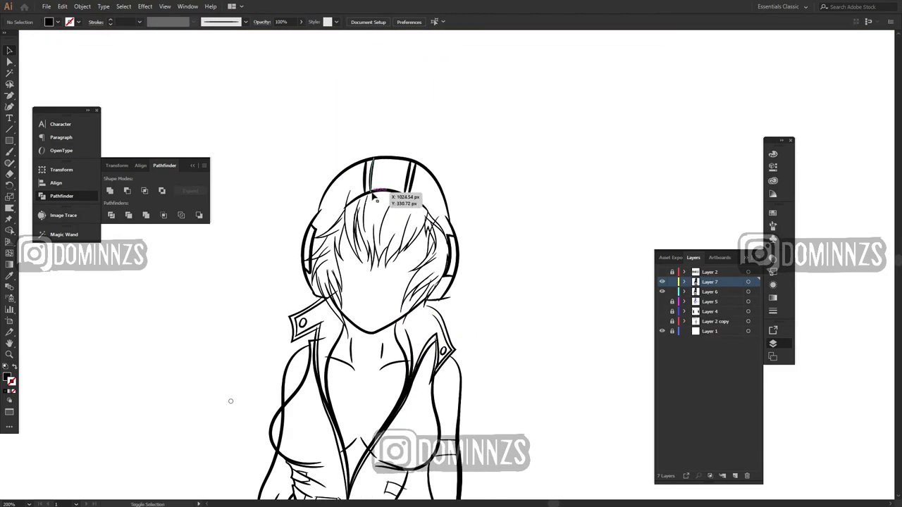
Step: Copy the headband lines from Layer 6, paste them in place on Layer 7, and hide Layer 6
click(374, 196)
click(670, 292)
click(709, 283)
key(ctrl+v)
key(ctrl+z)
key(ctrl+shift+v)
click(662, 293)
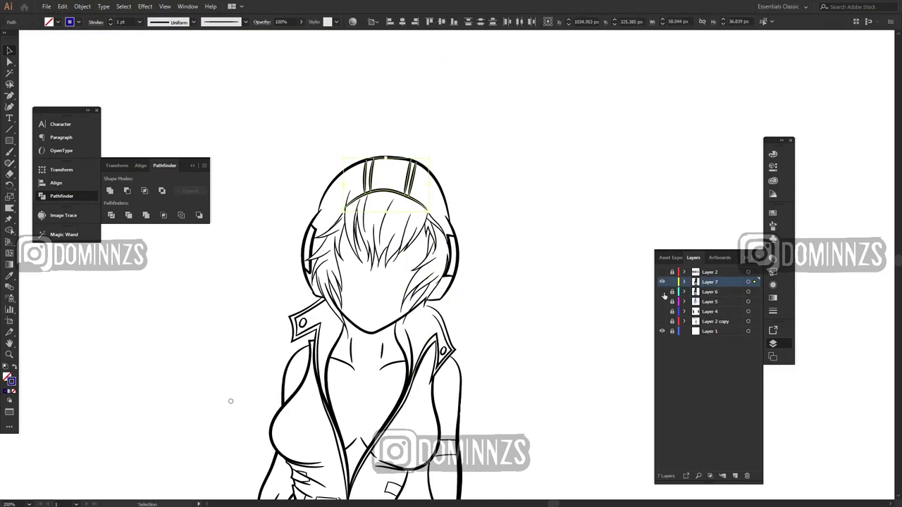
Step: Expand the appearance of the pasted headband lines and unite them with the rest of the line art
click(83, 7)
click(116, 116)
key(ctrl+a)
click(109, 191)
scroll(428, 187, up, 4)
scroll(440, 317, down, 4)
scroll(352, 302, up, 5)
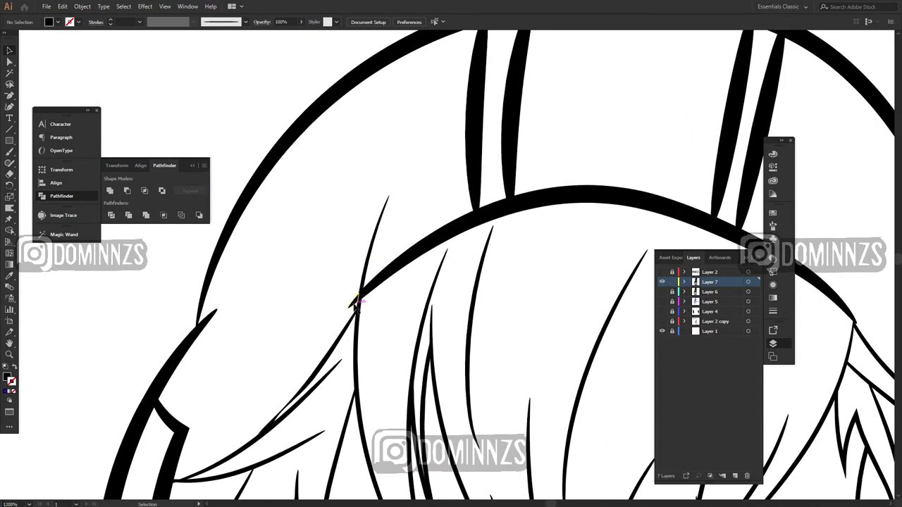
Step: Isolate the united line art to clean up the crossing ends around the headband, and leave isolation
double_click(354, 302)
scroll(354, 303, down, 8)
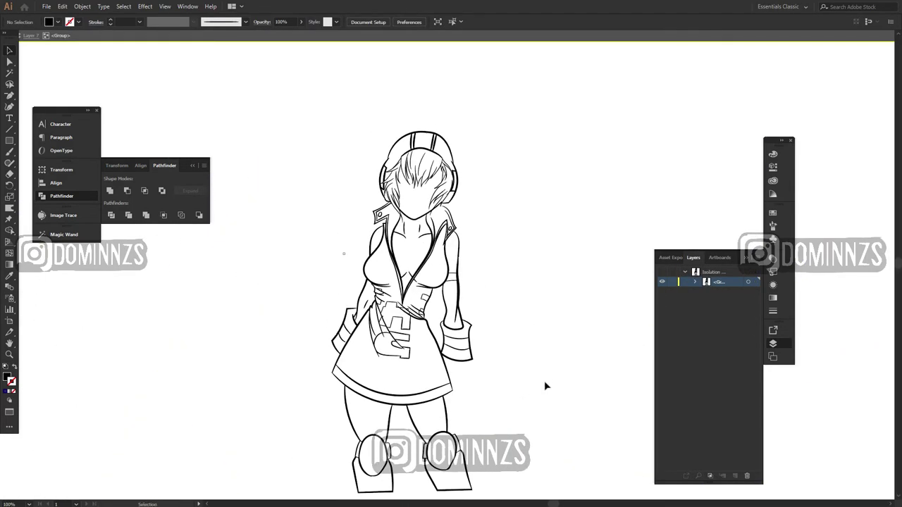
key(ctrl+plus)
double_click(585, 346)
Step: Lock Layer 7, show the purple sketch on Layer 5, and ready the Paintbrush at the skirt area
click(672, 282)
click(662, 291)
click(662, 292)
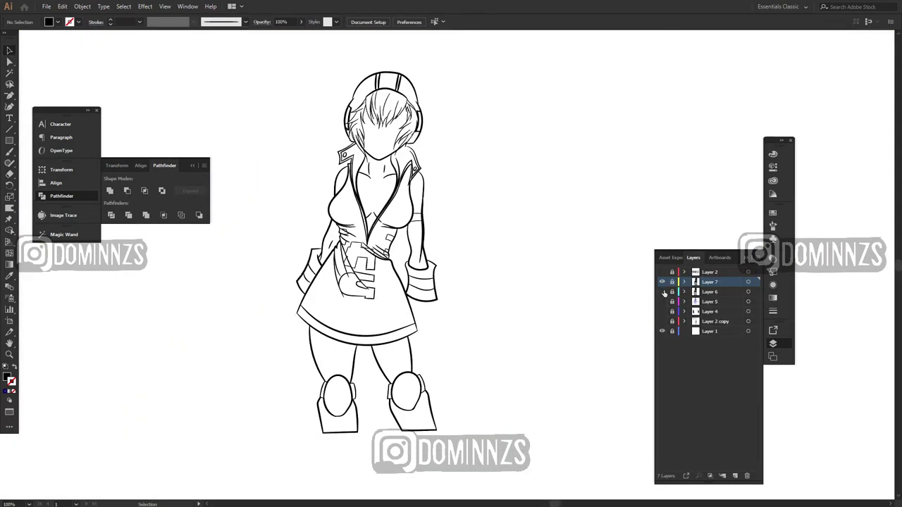
click(662, 302)
key(ctrl+plus)
key(ctrl+plus)
key(b)
key(ctrl+equal)
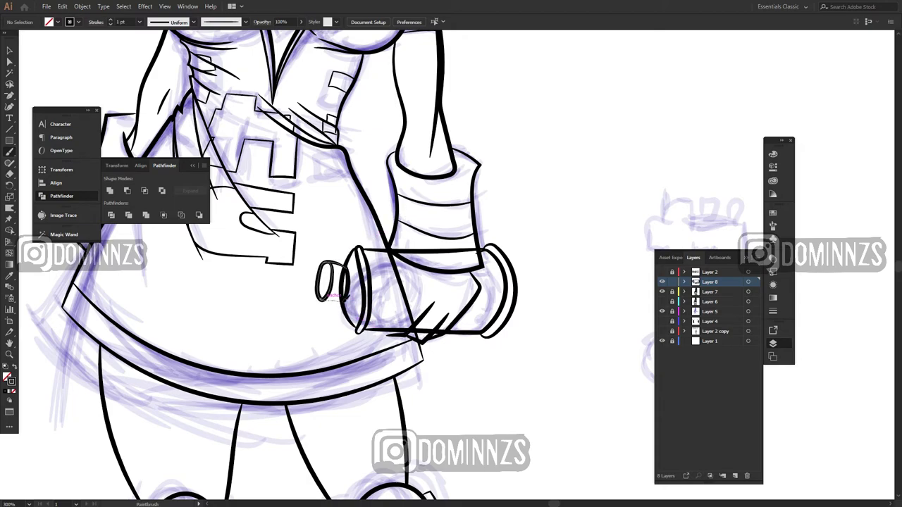
Step: Scale down the drawn spray can below the right cuff so its body is about 58 px wide and 37 px high
click(513, 317)
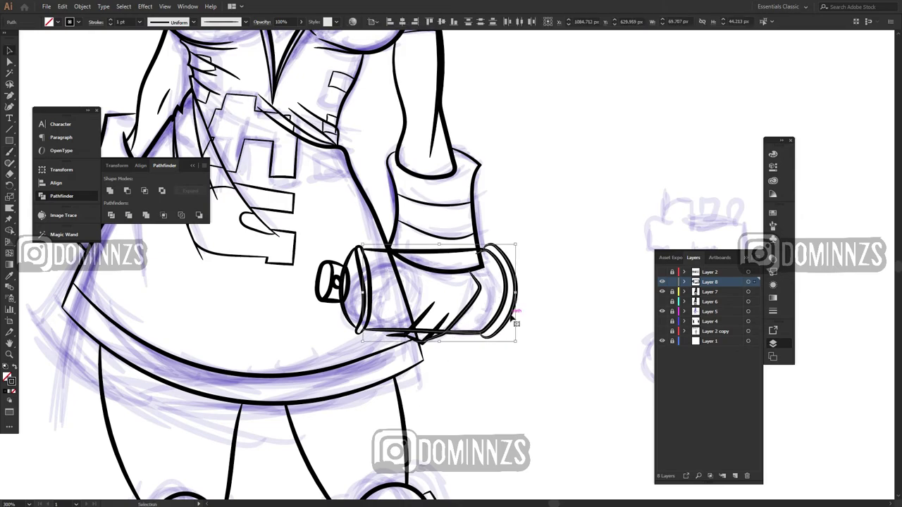
drag(385, 251, 387, 249)
drag(516, 341, 499, 332)
click(493, 365)
click(467, 326)
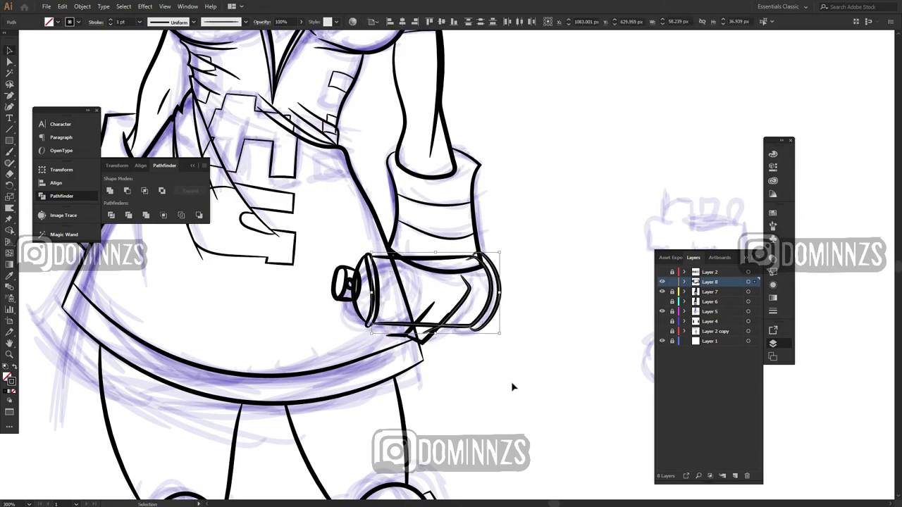
click(512, 384)
Step: Paint the hand's fingers and thumb gripping the spray can and rework the can's end rim on Layer 8
key(b)
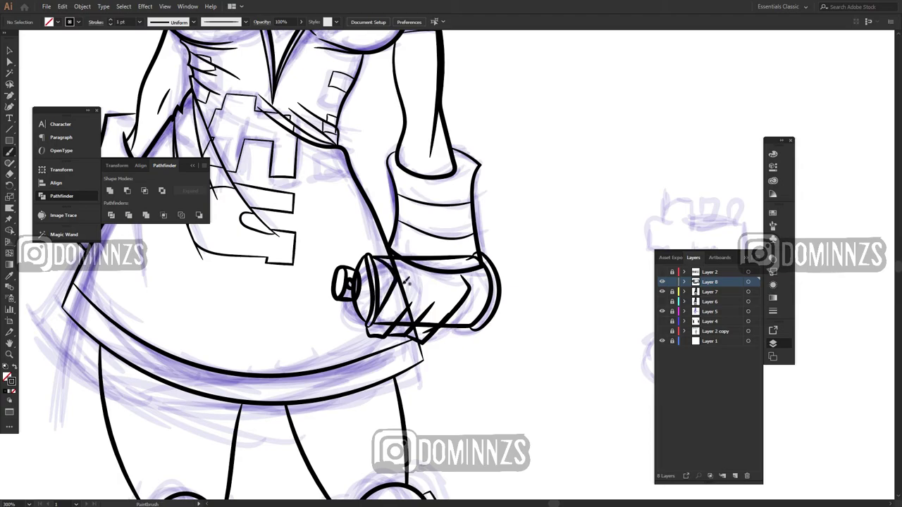
key(ctrl+0)
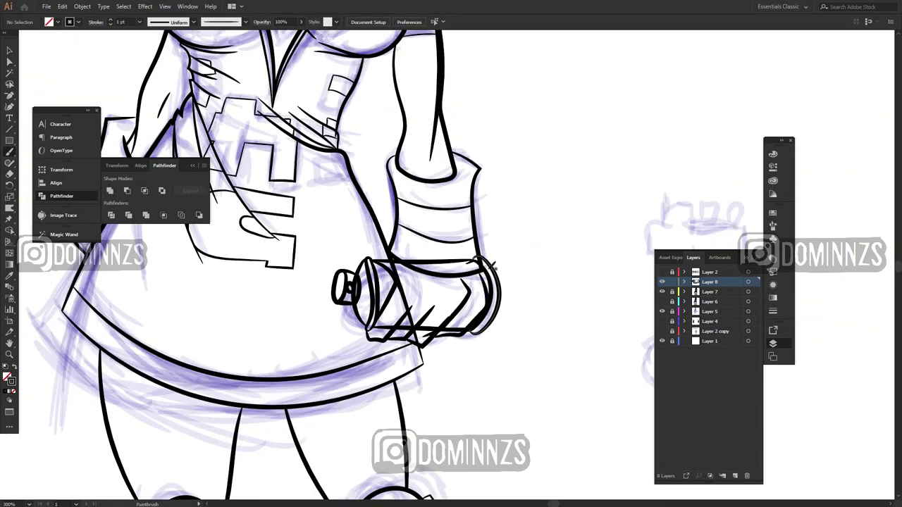
key(v)
mouse_move(422, 345)
mouse_down()
mouse_move(475, 321)
mouse_move(553, 333)
mouse_move(526, 328)
mouse_up()
click(387, 307)
key(ctrl+z)
scroll(608, 303, up, 2)
click(520, 427)
key(ctrl+plus)
key(b)
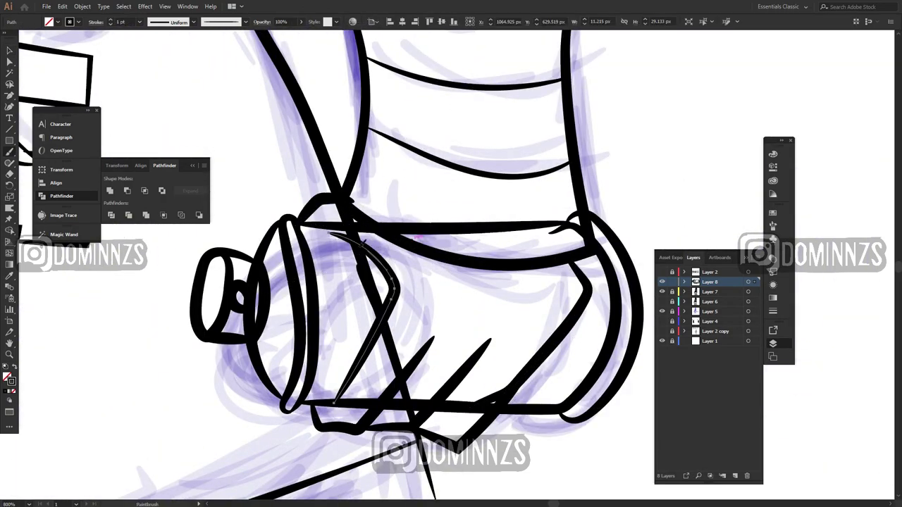
Step: Hide Layer 7 briefly to check the can and hand strokes on their own, and show it again
key(v)
key(ctrl+minus)
click(495, 306)
click(662, 292)
click(662, 292)
key(ctrl+minus)
key(ctrl+minus)
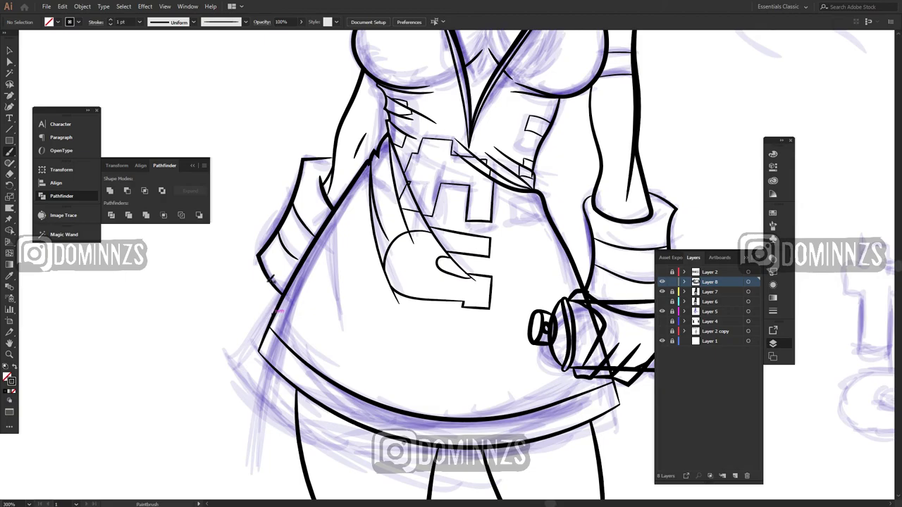
Step: Set the brush's stroke weight to 0.5 pt and hide the sketch on Layer 5
click(140, 22)
click(151, 43)
key(ctrl+minus)
key(ctrl+minus)
drag(582, 319, 463, 396)
key(ctrl+plus)
key(ctrl+plus)
key(ctrl+minus)
key(ctrl+minus)
key(ctrl+minus)
drag(467, 346, 453, 306)
click(662, 310)
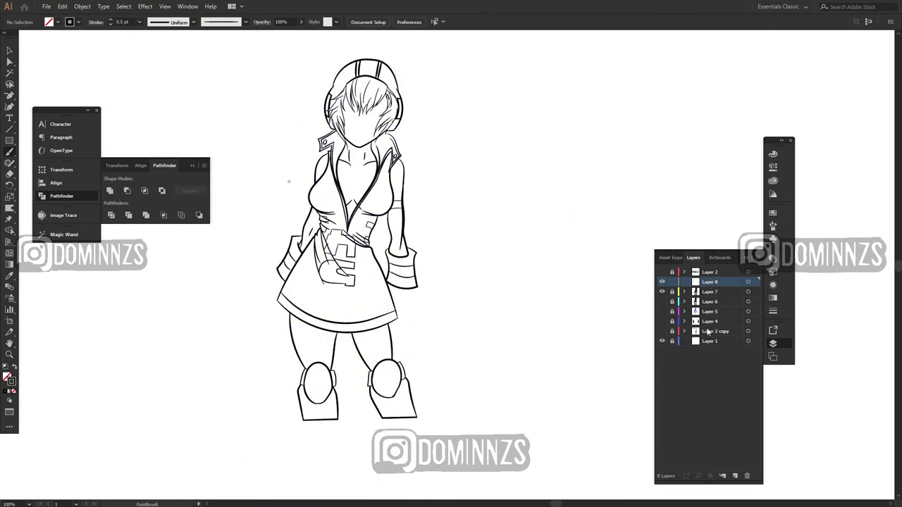
Step: Isolate the merged line art group on Layer 7 around the hand holding the spray can
key(v)
scroll(408, 352, up, 3)
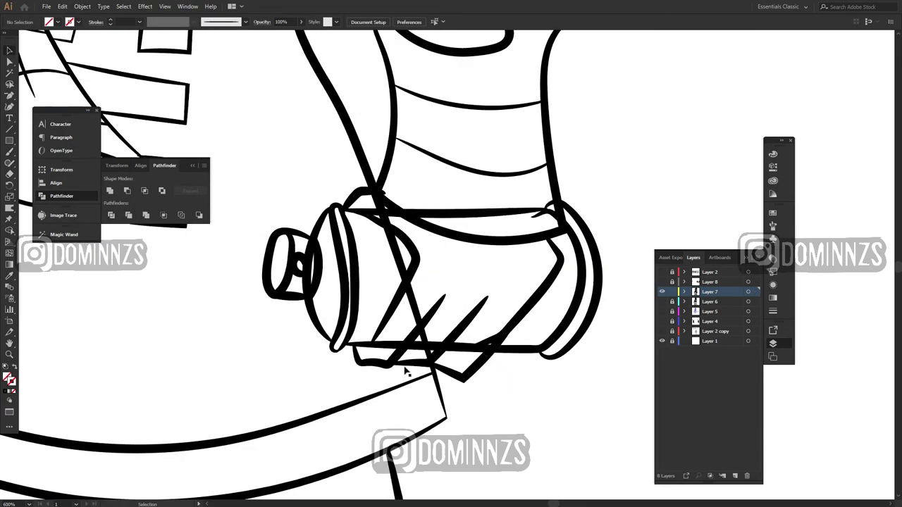
double_click(408, 284)
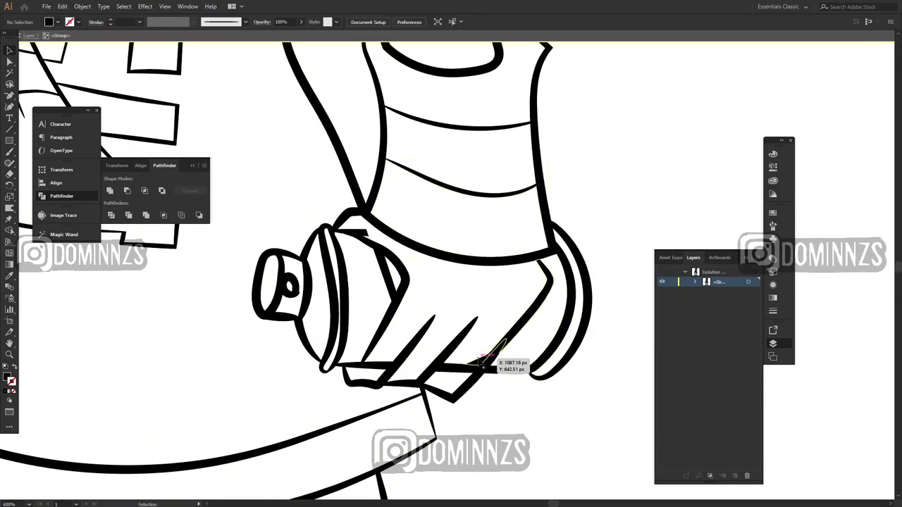
Step: Try removing the overlapping line pieces where the spray can passes behind the hand and cuff, and undo the removals
scroll(442, 334, up, 3)
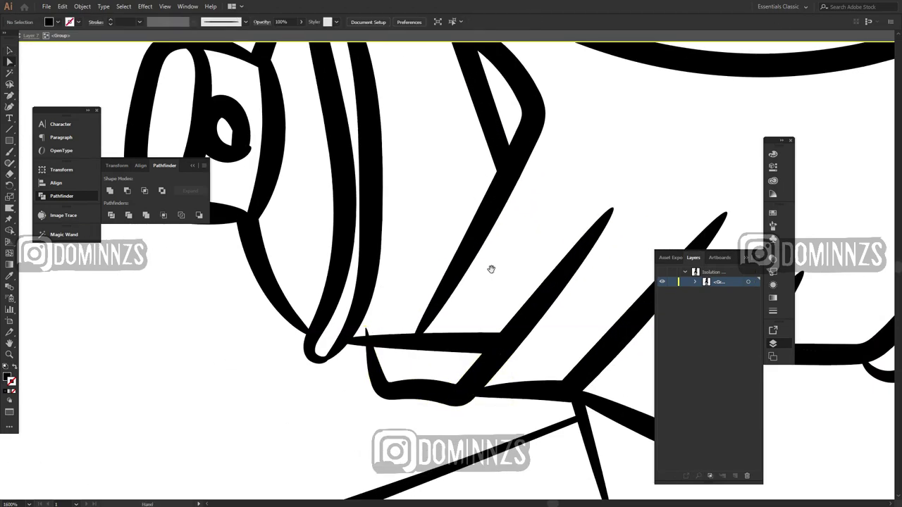
drag(491, 269, 427, 484)
click(344, 211)
click(321, 259)
key(v)
click(347, 199)
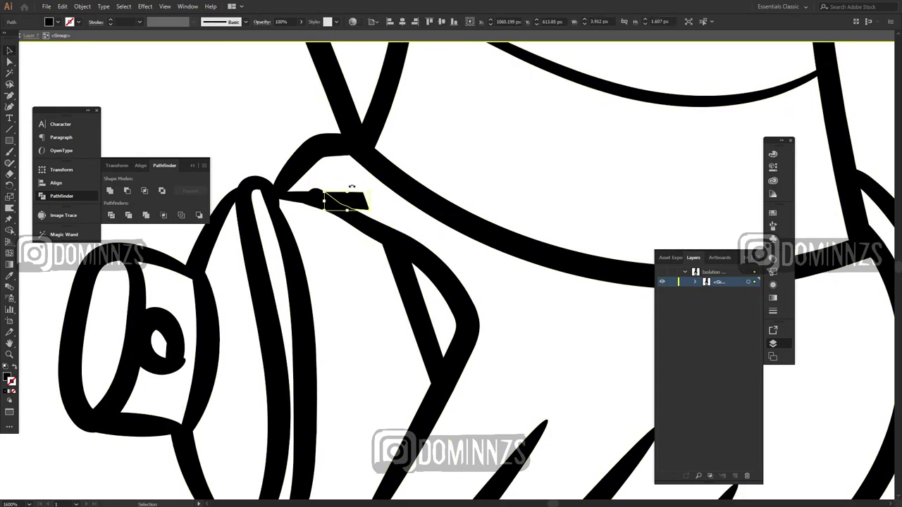
scroll(442, 321, down, 3)
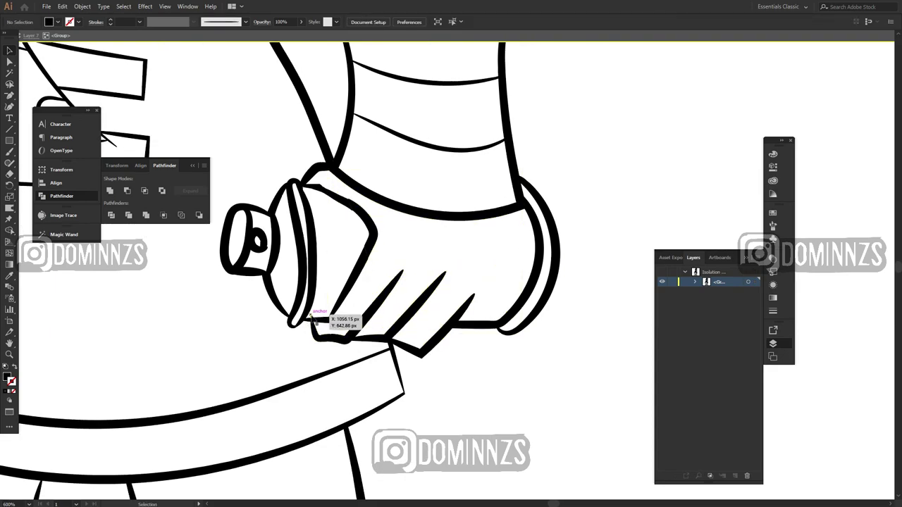
key(ctrl+z)
key(ctrl+z)
key(ctrl+z)
key(ctrl+z)
Step: Delete the can line pieces overlapping the hand and cuff, and extend the thumb line's tip across the can's lower edge
click(339, 330)
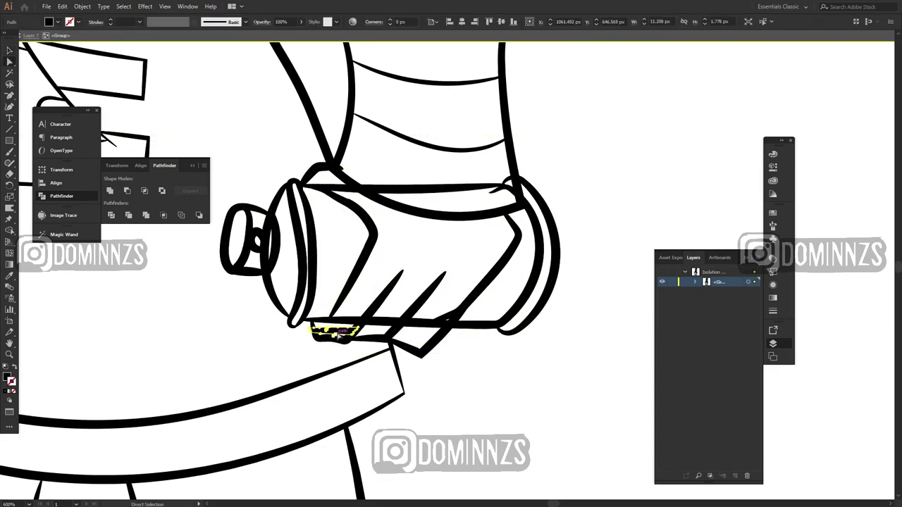
click(464, 327)
click(496, 368)
scroll(324, 329, up, 3)
click(347, 317)
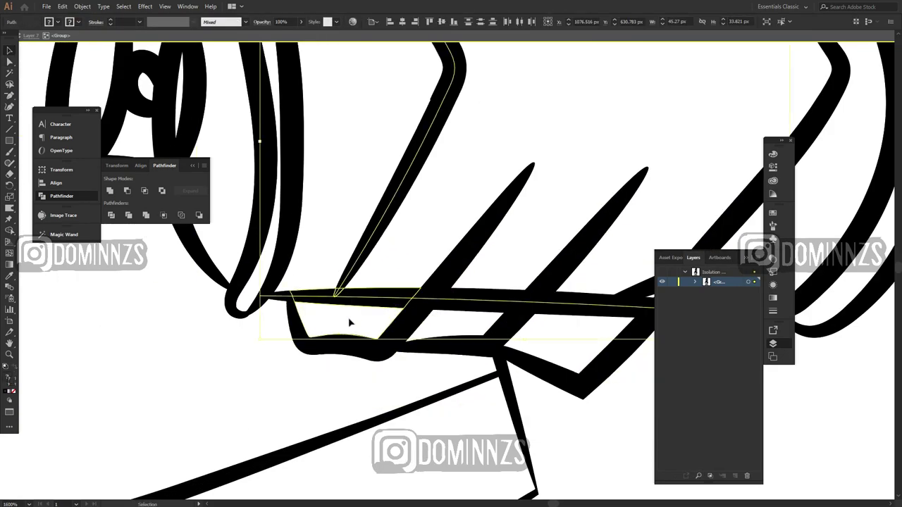
click(352, 280)
key(a)
drag(338, 289, 325, 321)
click(361, 320)
click(334, 343)
click(334, 320)
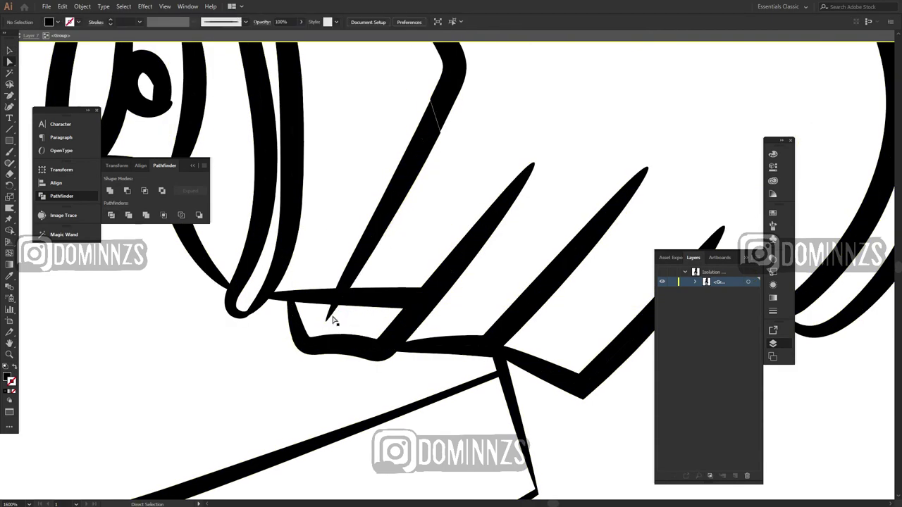
Step: Trim the overshooting line ends of the left glove and cuff where they meet the skirt's edge
key(v)
scroll(385, 258, down, 5)
scroll(339, 289, up, 5)
scroll(519, 308, down, 3)
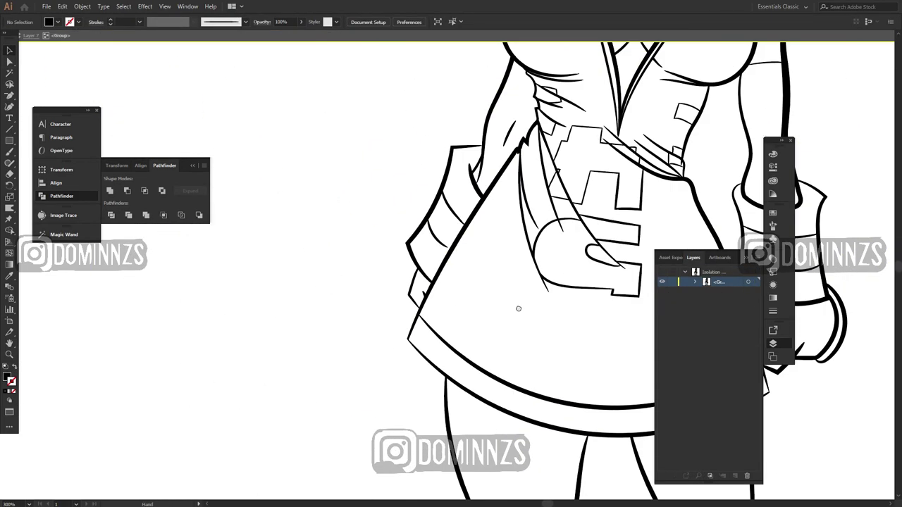
scroll(419, 342, up, 4)
click(412, 312)
click(467, 311)
scroll(423, 296, down, 4)
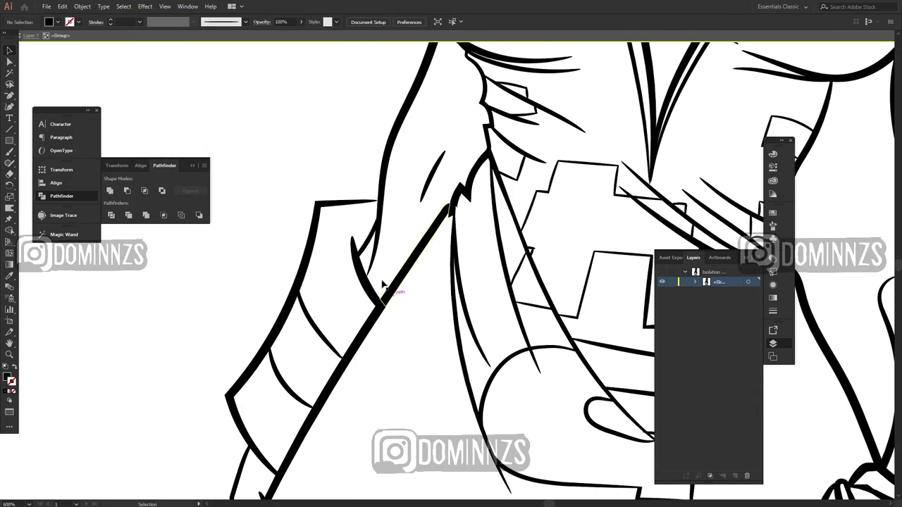
scroll(422, 211, up, 3)
scroll(359, 363, up, 3)
key(a)
click(312, 286)
click(359, 310)
scroll(339, 307, down, 6)
drag(530, 395, 218, 211)
Step: Delete the leftover piece under the can between the fingertips and exit the group's isolation
scroll(256, 320, up, 3)
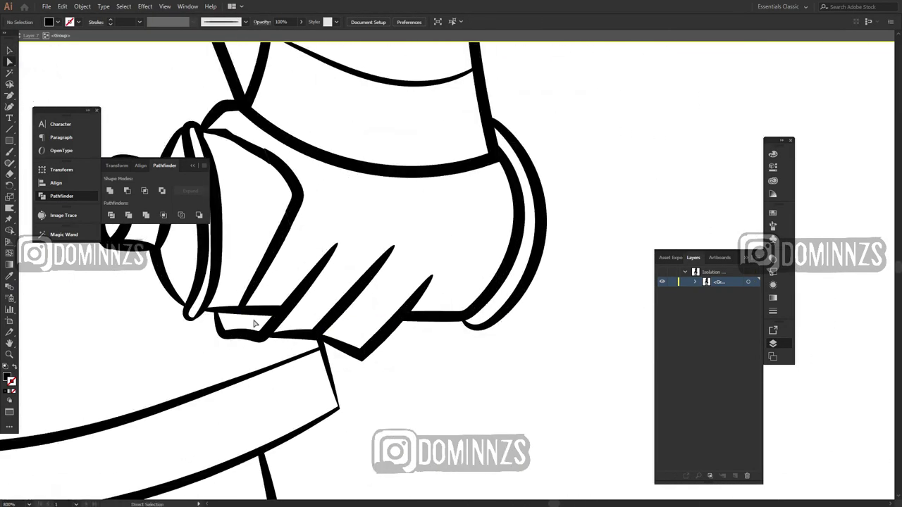
click(254, 321)
key(Delete)
drag(260, 303, 167, 428)
drag(348, 53, 489, 362)
scroll(433, 342, down, 6)
scroll(412, 126, down, 2)
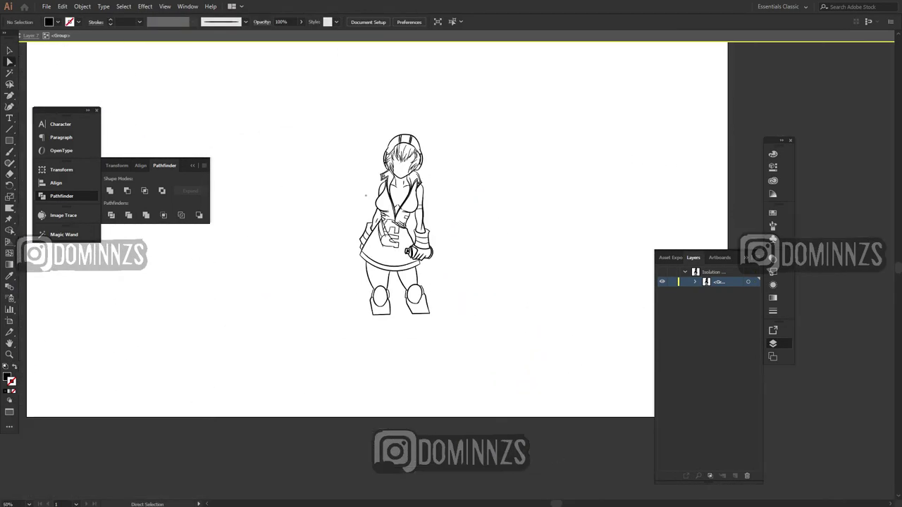
double_click(583, 349)
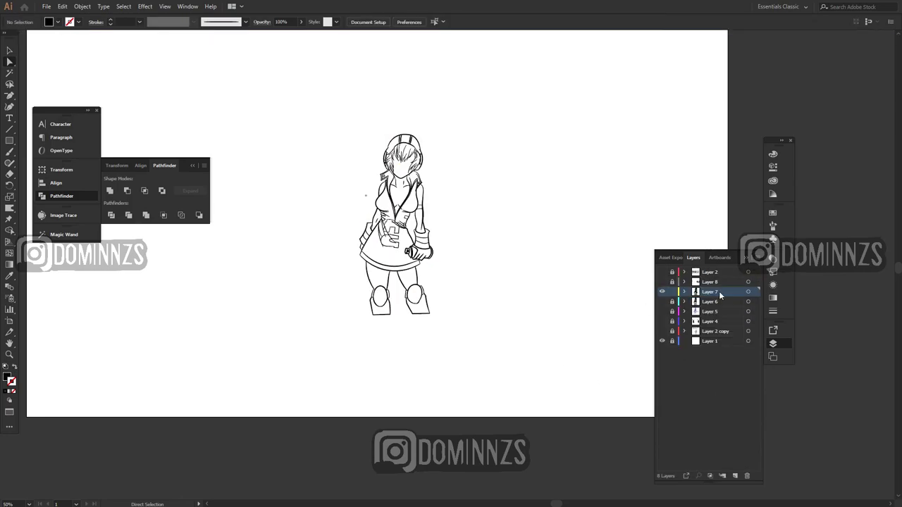
Step: Duplicate Layer 7 as a hidden, locked backup copy and make the original Layer 7 active
drag(434, 315, 522, 370)
scroll(493, 338, up, 1)
drag(419, 271, 397, 277)
click(531, 217)
key(a)
scroll(405, 208, up, 5)
drag(455, 254, 366, 253)
drag(507, 296, 329, 216)
click(710, 292)
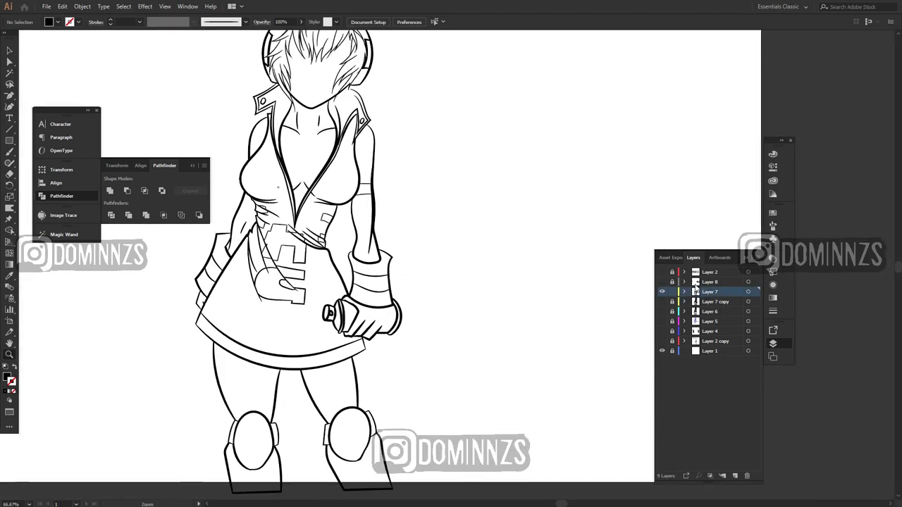
drag(493, 352, 466, 323)
mouse_move(467, 324)
mouse_down()
mouse_move(505, 350)
mouse_move(531, 347)
mouse_up()
Step: Try backing the line art with a mint green rectangle about 864 by 1063 px, without a stroke
key(m)
drag(242, 97, 546, 470)
click(773, 153)
click(705, 188)
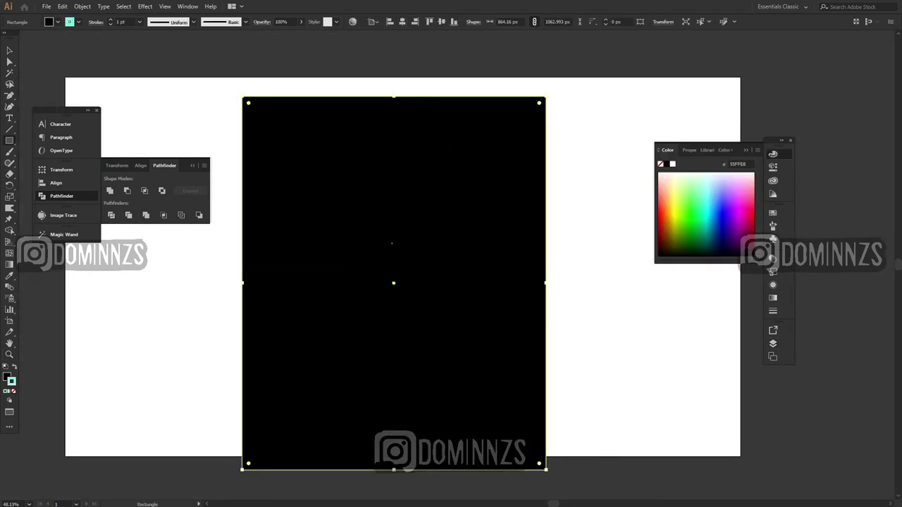
key(shift+x)
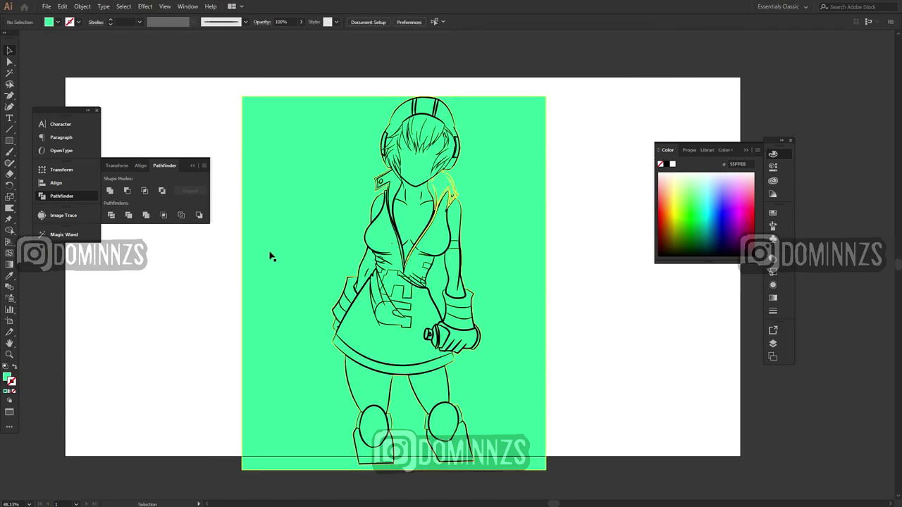
drag(272, 256, 278, 254)
right_click(280, 248)
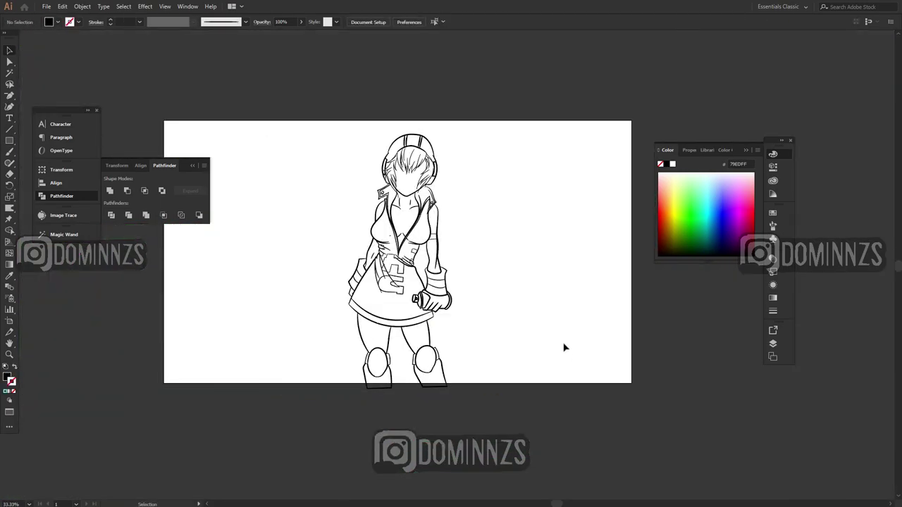
Step: Examine the anchor points where the right collar's outer line ends near the hair below the headphone
scroll(564, 348, up, 8)
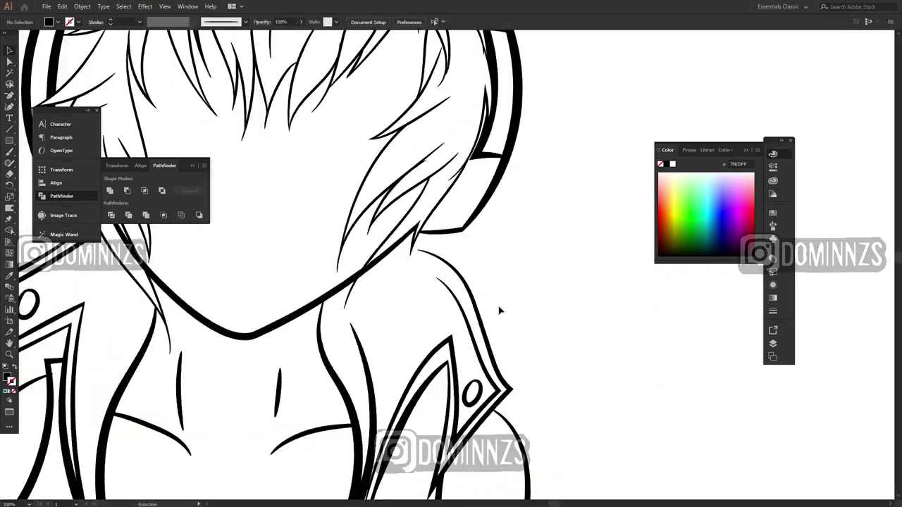
scroll(500, 307, down, 2)
scroll(483, 315, up, 2)
scroll(451, 317, down, 3)
scroll(483, 285, down, 1)
click(480, 334)
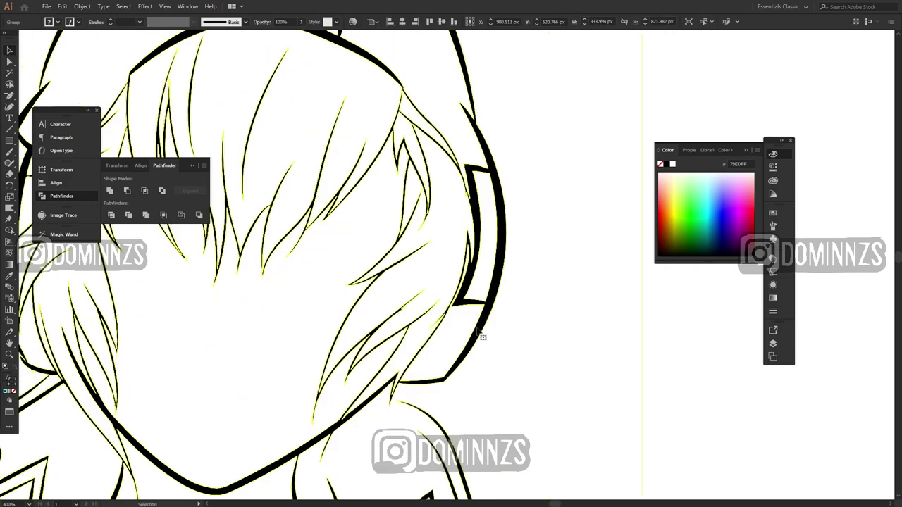
scroll(493, 333, down, 5)
click(509, 331)
scroll(449, 272, up, 6)
key(a)
click(424, 189)
scroll(425, 192, up, 5)
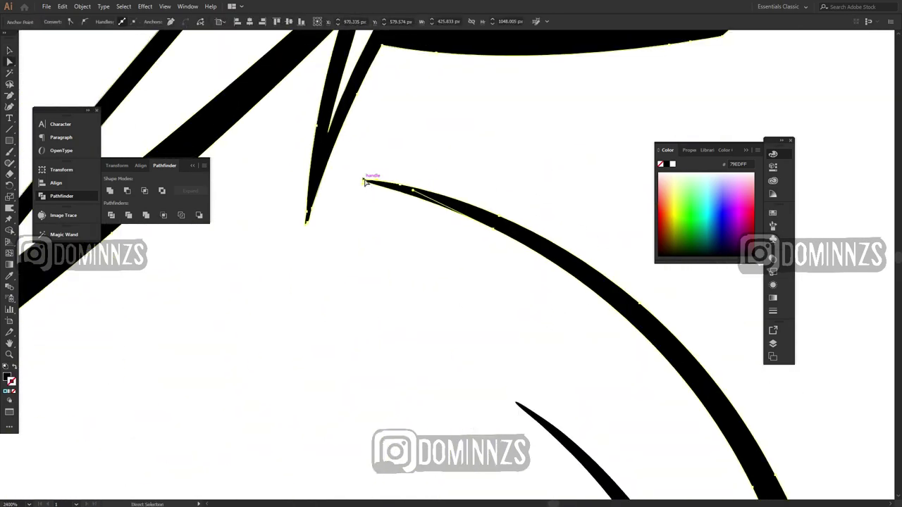
click(443, 266)
Step: View the whole figure's line art in full screen mode
scroll(451, 267, down, 11)
key(f)
scroll(546, 290, up, 1)
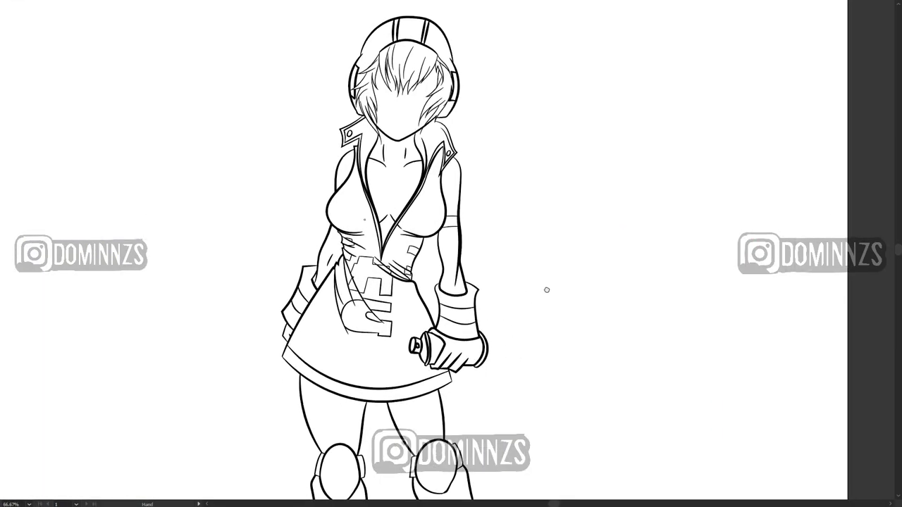
drag(538, 340, 598, 300)
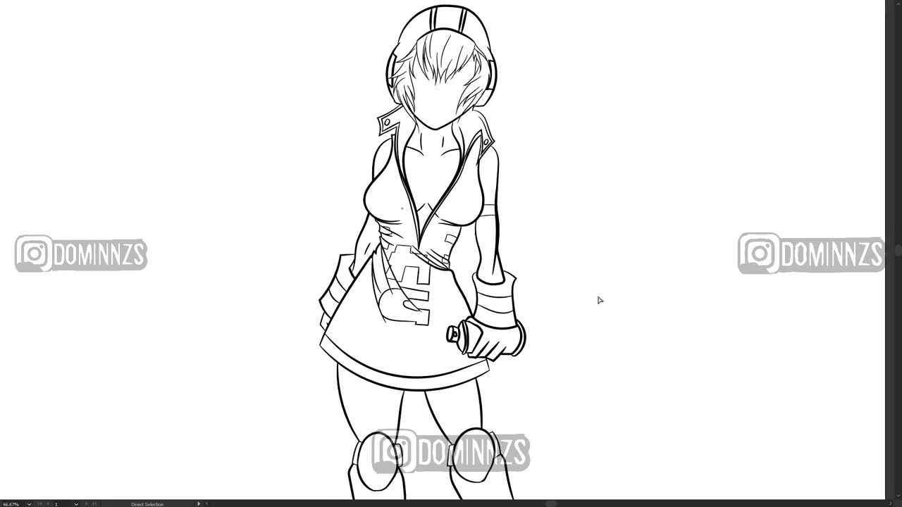